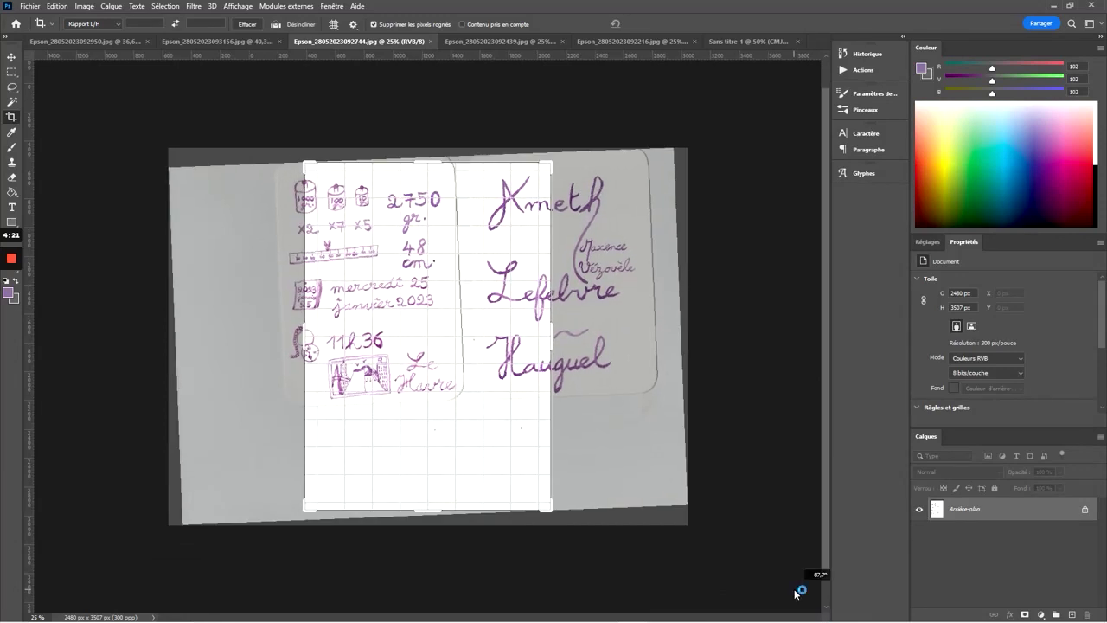
- Rotate the scan Epson_28052023092744.jpg to landscape and crop it around the two hand-lettered cards, about 2482 × 1689 px
{"action": "left_click_drag", "start_coordinate": [552, 331], "coordinate": [610, 315]}
{"action": "left_click_drag", "start_coordinate": [439, 517], "coordinate": [370, 448]}
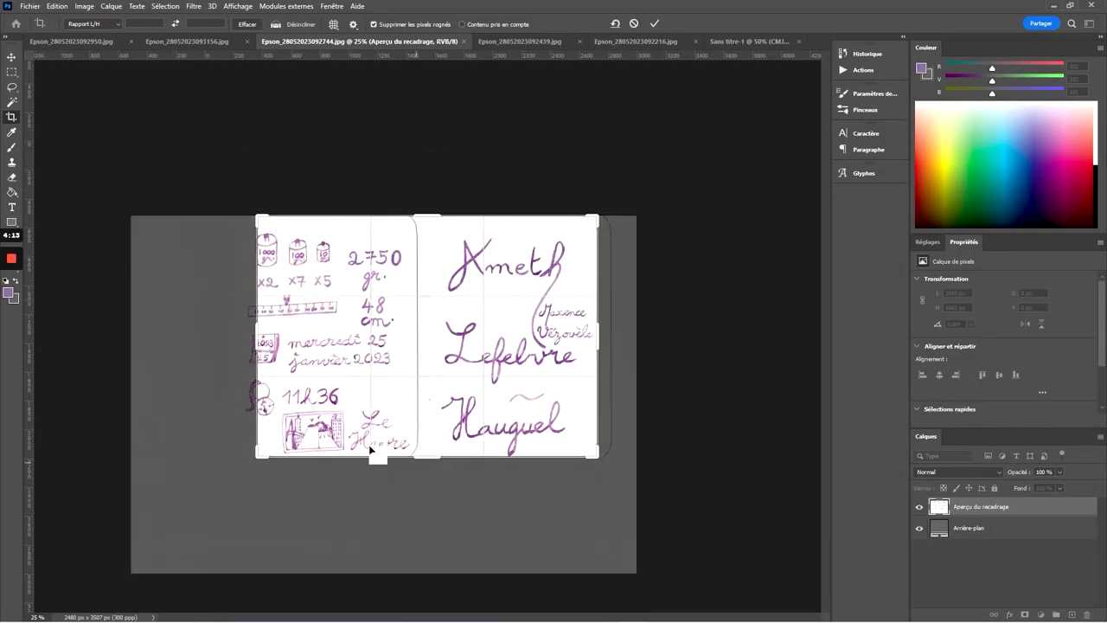
{"action": "mouse_move", "coordinate": [257, 328]}
{"action": "left_mouse_down"}
{"action": "mouse_move", "coordinate": [251, 312]}
{"action": "mouse_move", "coordinate": [240, 333]}
{"action": "left_mouse_up"}
{"action": "key", "text": "Return"}
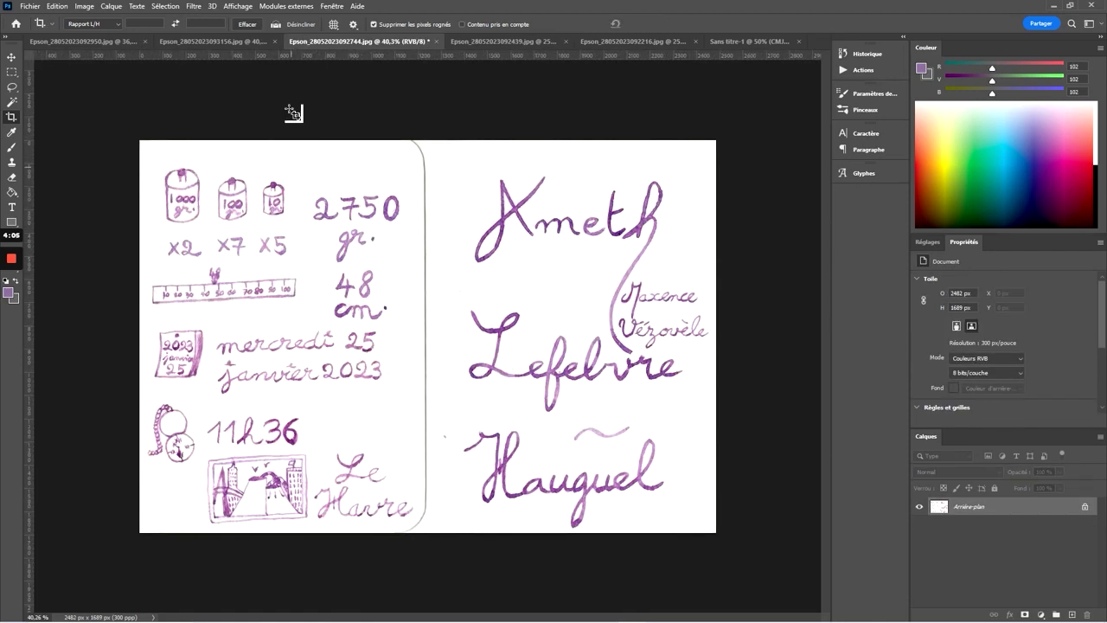
- Rotate Epson_28052023092439.jpg to landscape and crop it around the crystals and the berry branch, about 2449 × 1657 px
{"action": "key", "text": "ctrl+Tab"}
{"action": "left_click_drag", "start_coordinate": [628, 104], "coordinate": [697, 542]}
{"action": "left_click_drag", "start_coordinate": [564, 320], "coordinate": [605, 324]}
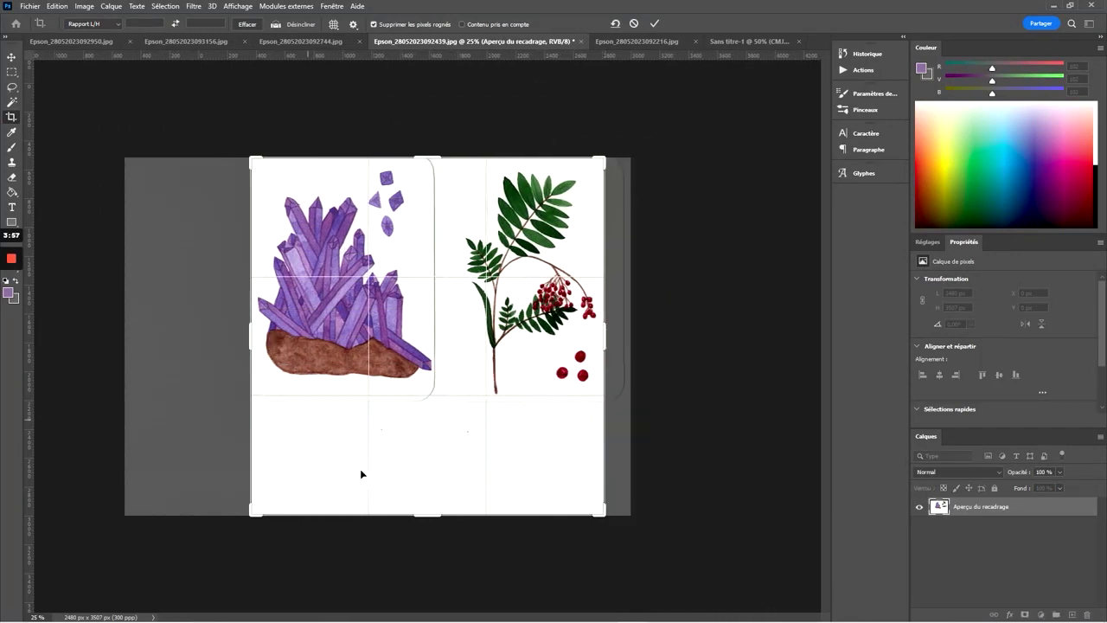
{"action": "left_click_drag", "start_coordinate": [435, 516], "coordinate": [443, 457]}
{"action": "key", "text": "Return"}
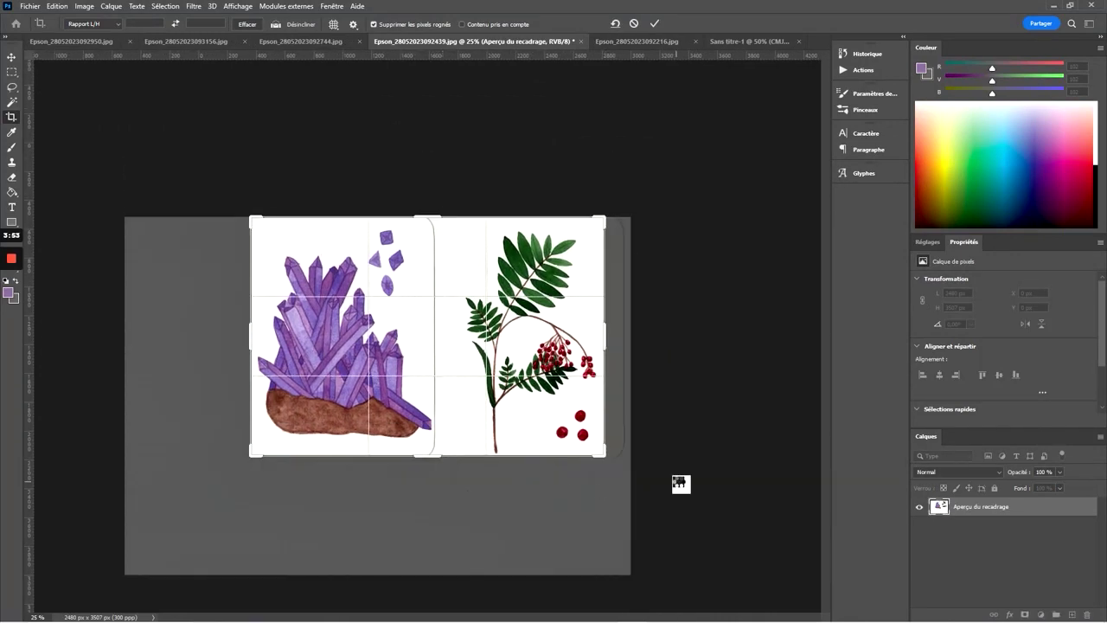
- Rotate Epson_28052023092216.jpg to landscape and crop it around the cloud, quill and scroll, about 2465 × 1625 px
{"action": "left_click", "coordinate": [636, 41]}
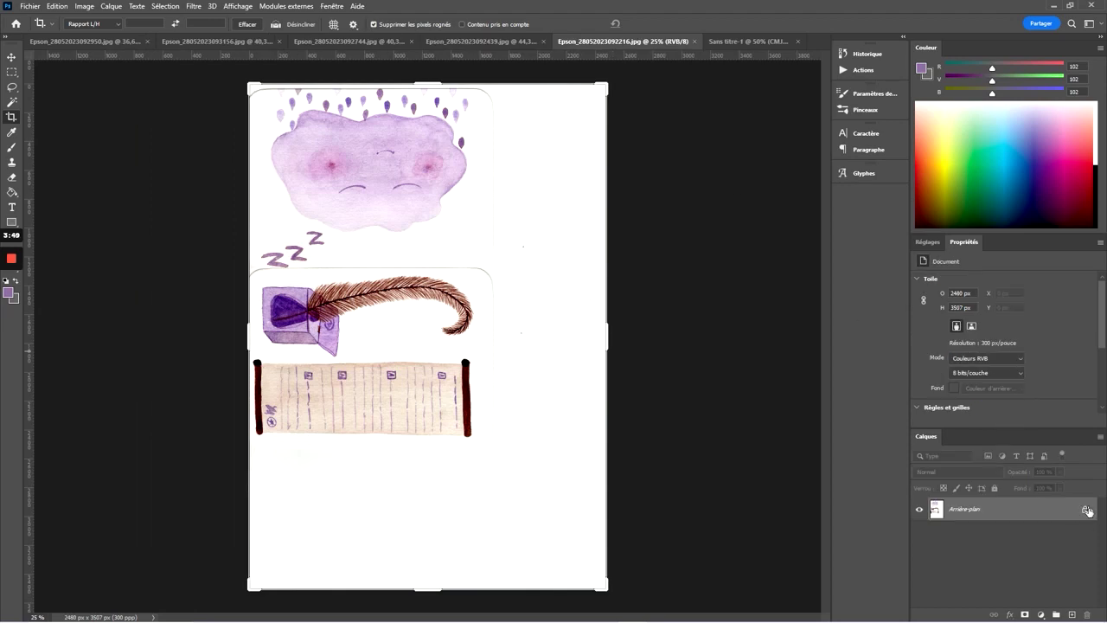
{"action": "left_click_drag", "start_coordinate": [631, 87], "coordinate": [302, 227]}
{"action": "left_click_drag", "start_coordinate": [555, 341], "coordinate": [546, 341]}
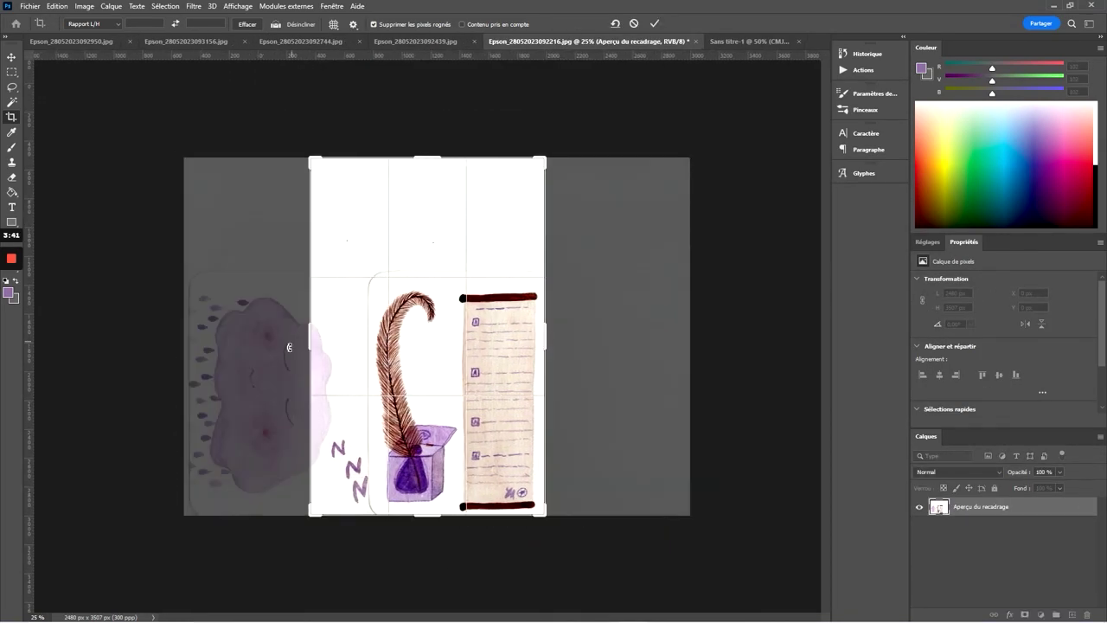
{"action": "left_click_drag", "start_coordinate": [302, 344], "coordinate": [246, 342]}
{"action": "key", "text": "Return"}
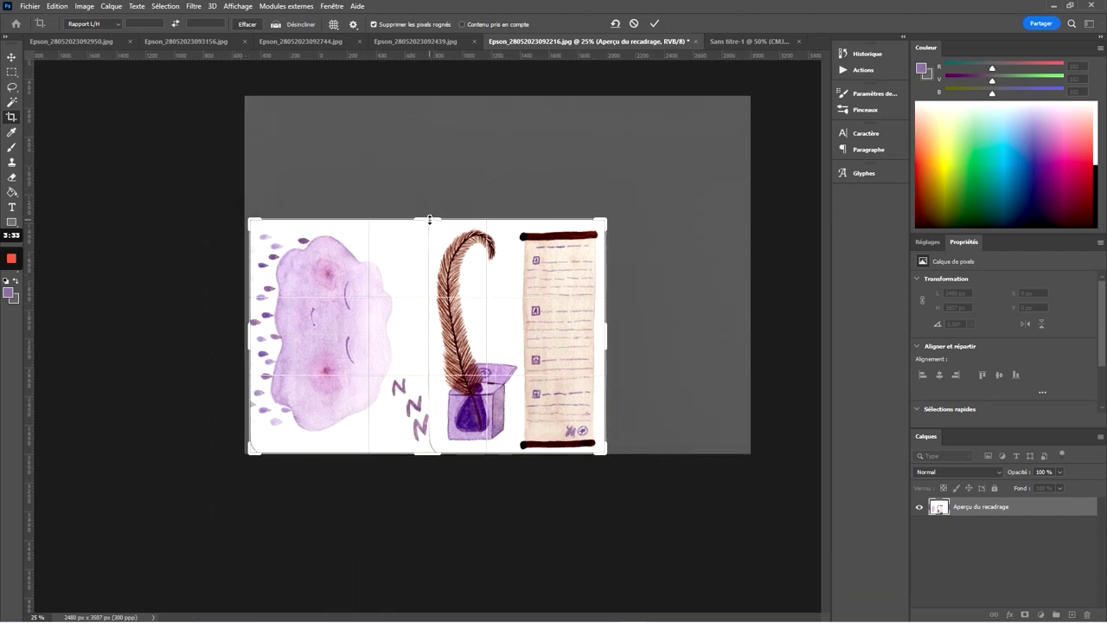
- Unlock the background of Epson_28052023092950.jpg and add a Curves adjustment with its white point sampled from the paper
{"action": "left_click", "coordinate": [751, 41]}
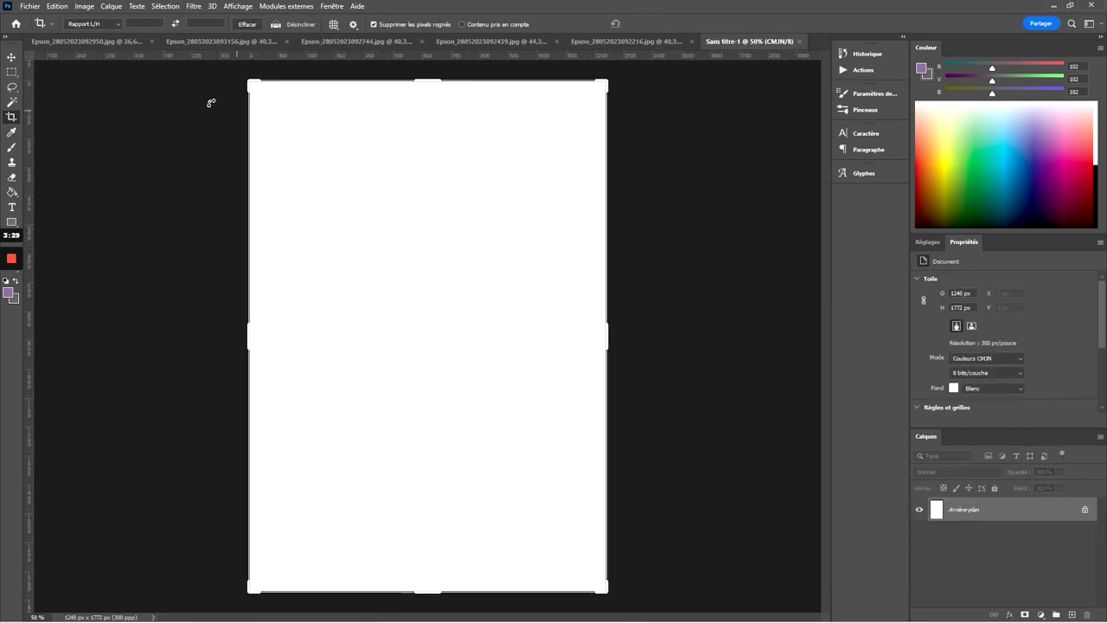
{"action": "left_click", "coordinate": [58, 42]}
{"action": "left_click", "coordinate": [1083, 508]}
{"action": "left_click", "coordinate": [927, 242]}
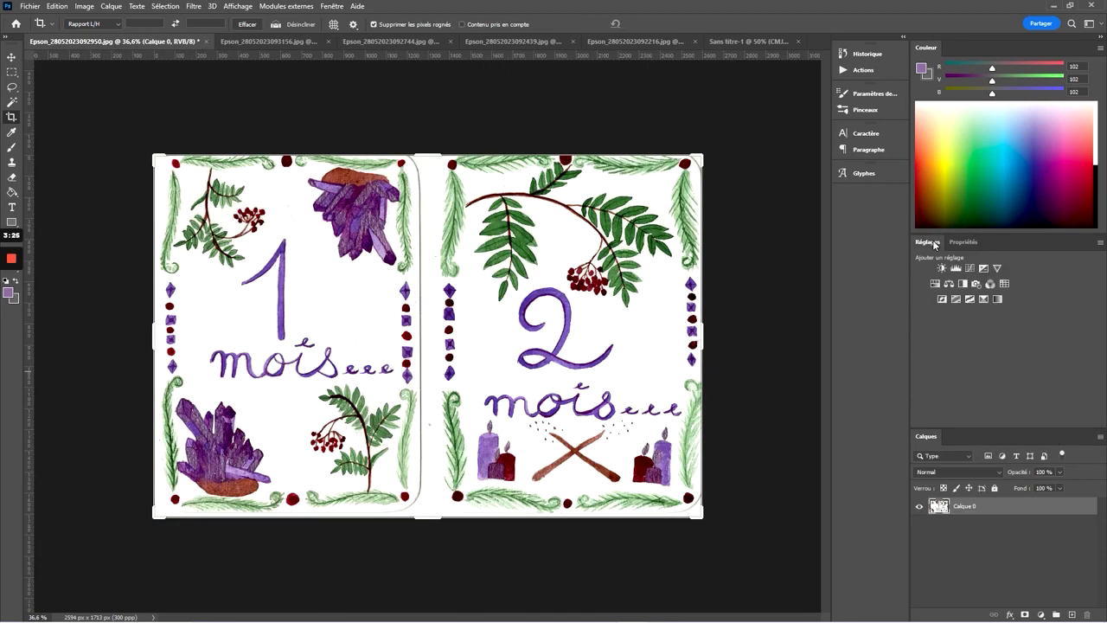
{"action": "left_click", "coordinate": [969, 269]}
{"action": "left_click", "coordinate": [926, 344]}
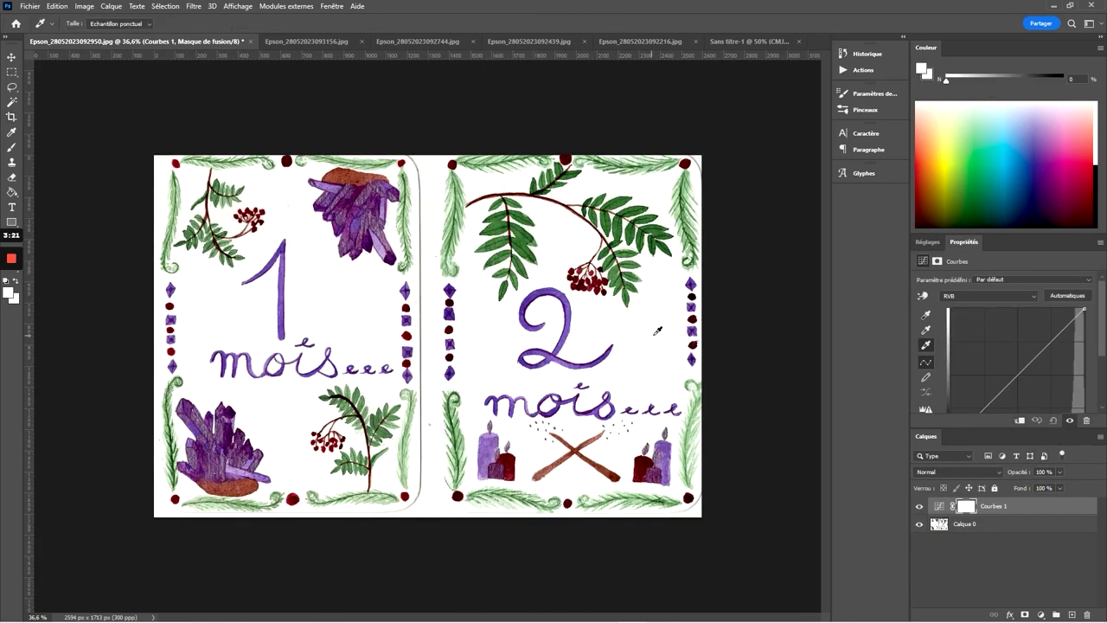
{"action": "left_click", "coordinate": [575, 231]}
{"action": "left_click", "coordinate": [298, 208]}
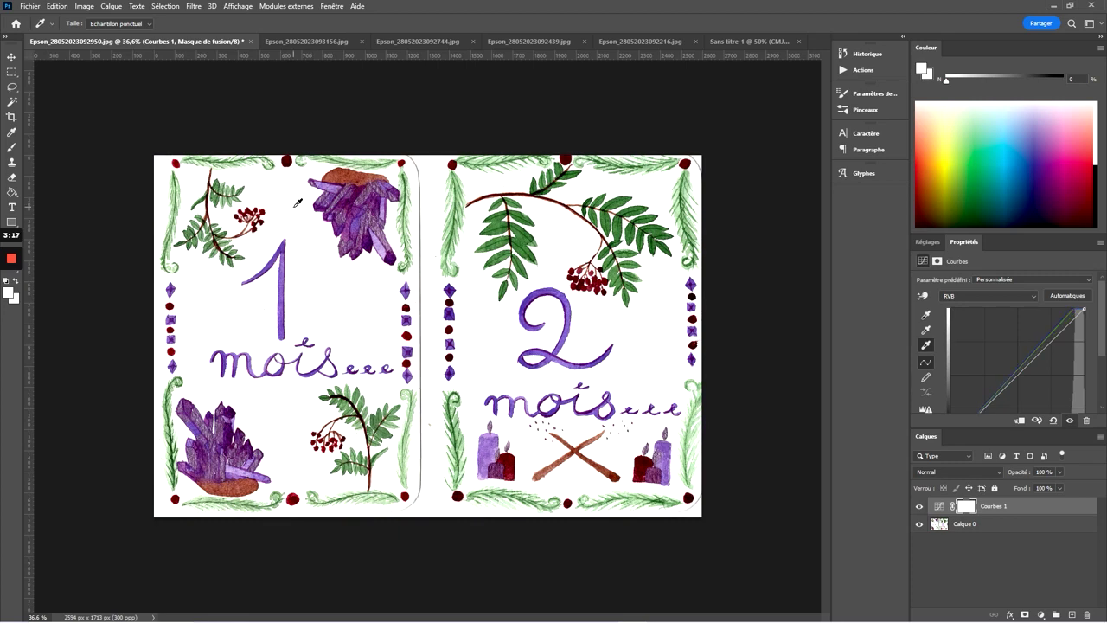
- Merge the Curves adjustment with Calque 0 in Epson_28052023092950.jpg and switch to the Move tool
{"action": "left_click", "coordinate": [996, 513]}
{"action": "left_click", "coordinate": [1002, 523], "text": "ctrl"}
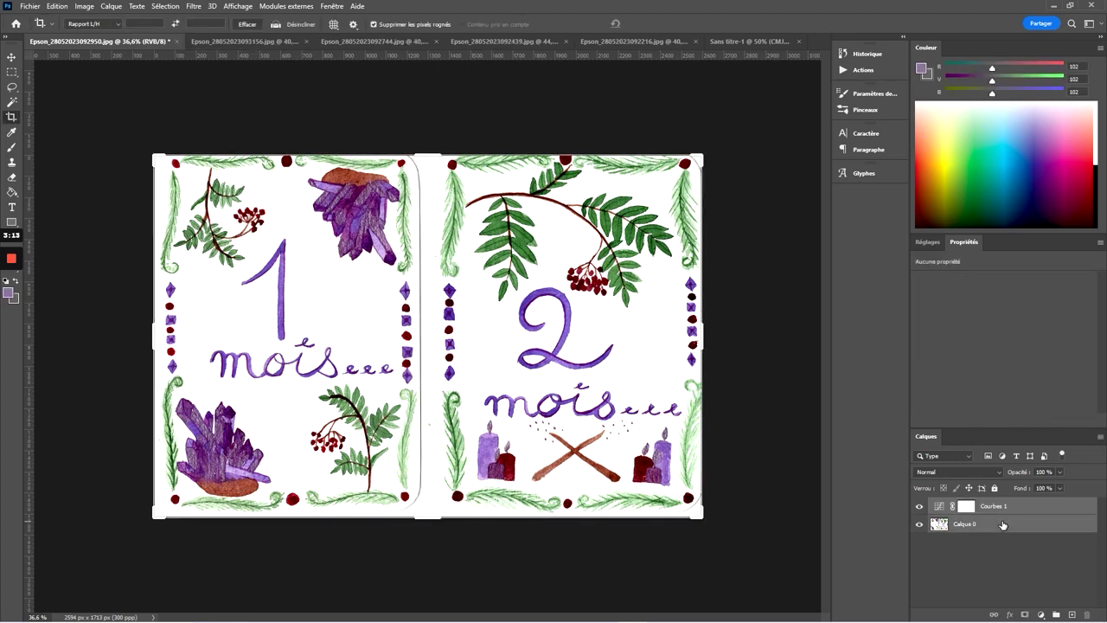
{"action": "key", "text": "ctrl+e"}
{"action": "left_click", "coordinate": [11, 56]}
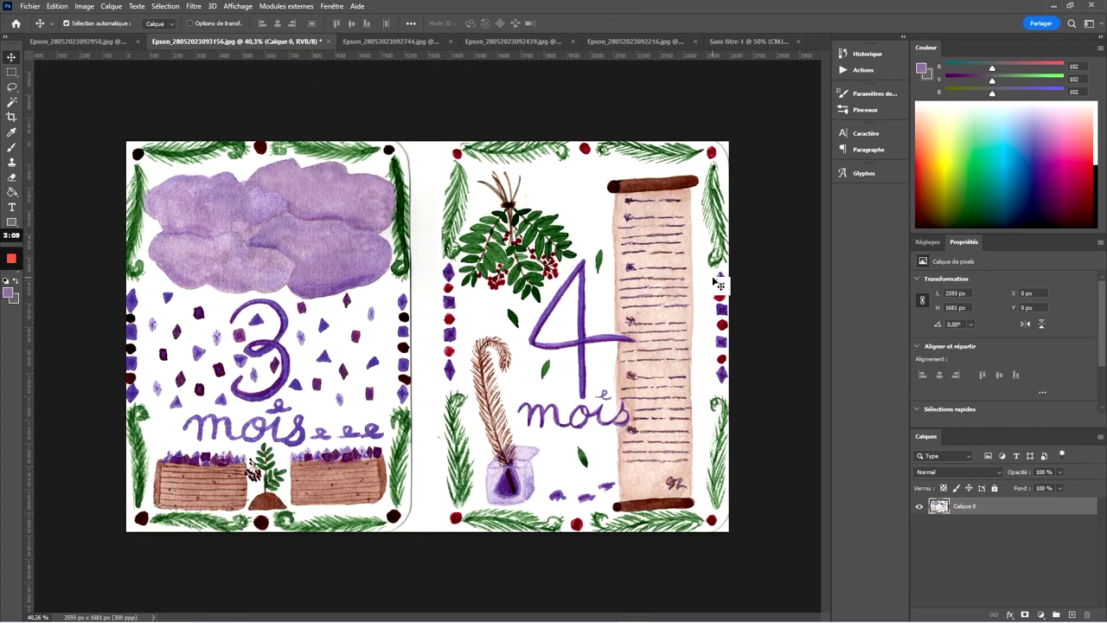
- Whiten the paper of Epson_28052023093156.jpg with a Curves white point sample and merge the adjustment with Calque 0
{"action": "left_click", "coordinate": [268, 41]}
{"action": "left_click", "coordinate": [927, 242]}
{"action": "left_click", "coordinate": [955, 268]}
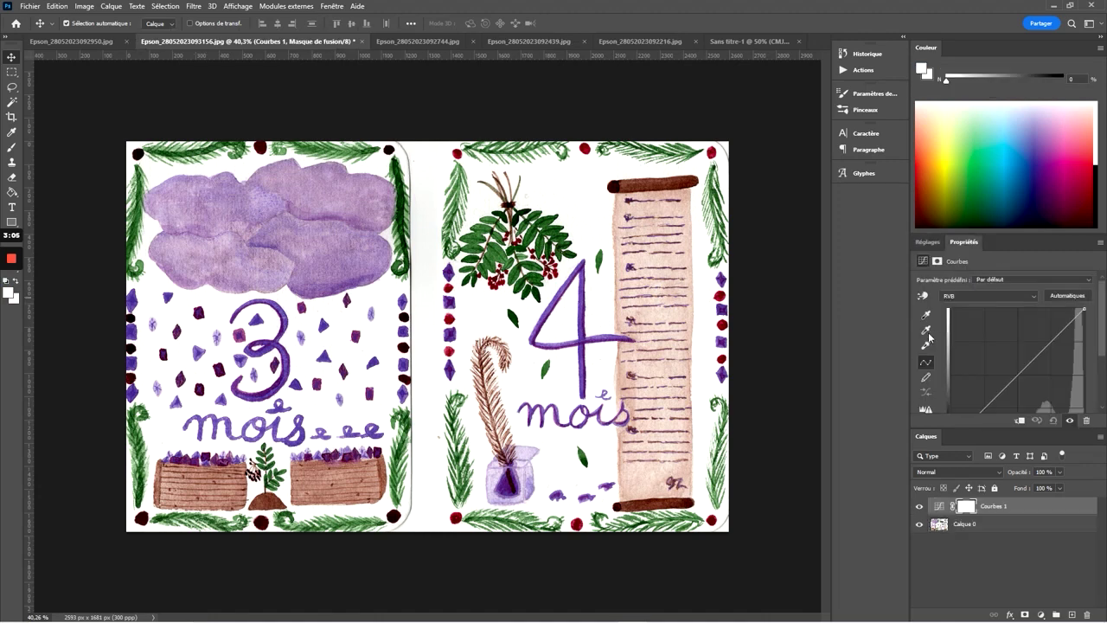
{"action": "left_click", "coordinate": [926, 345]}
{"action": "left_click", "coordinate": [602, 290]}
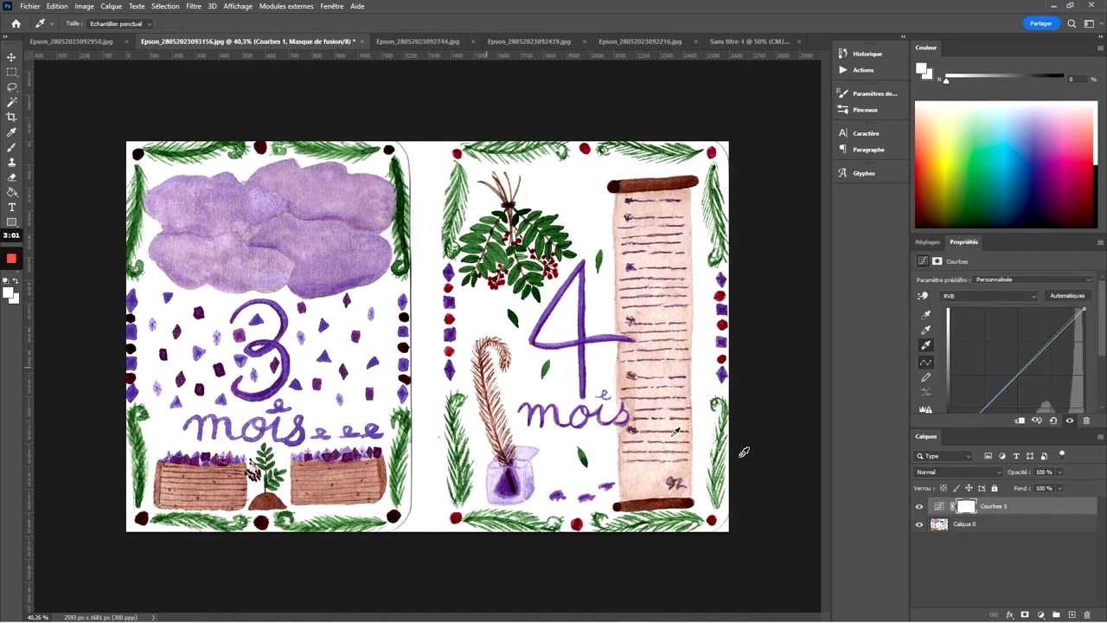
{"action": "left_click", "coordinate": [975, 524]}
- Add a Curves adjustment to Epson_28052023092744.jpg, sample the paper as white point on both cards, and merge it with Calque 0
{"action": "left_click", "coordinate": [418, 40]}
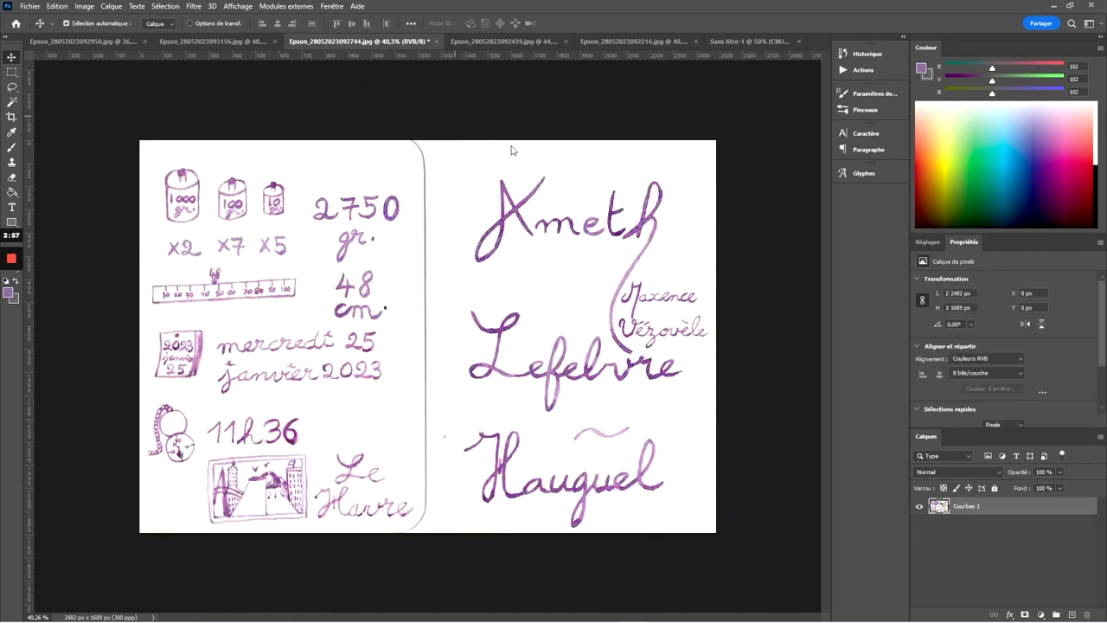
{"action": "left_click", "coordinate": [927, 241]}
{"action": "left_click", "coordinate": [964, 268]}
{"action": "left_click", "coordinate": [925, 345]}
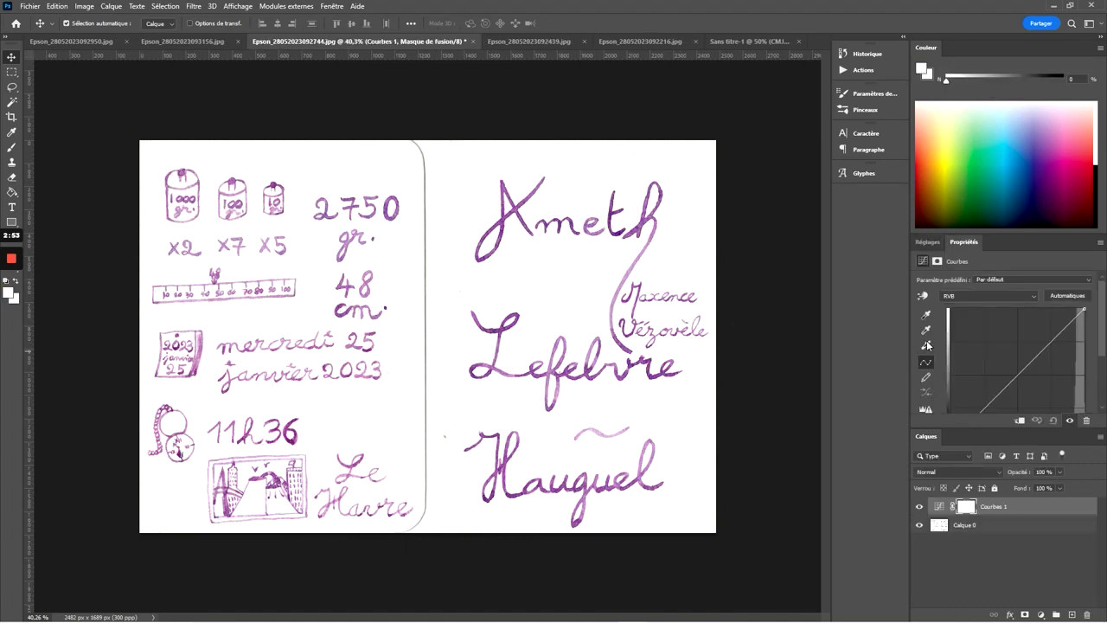
{"action": "left_click", "coordinate": [513, 271]}
{"action": "left_click", "coordinate": [415, 415]}
{"action": "left_click", "coordinate": [363, 411]}
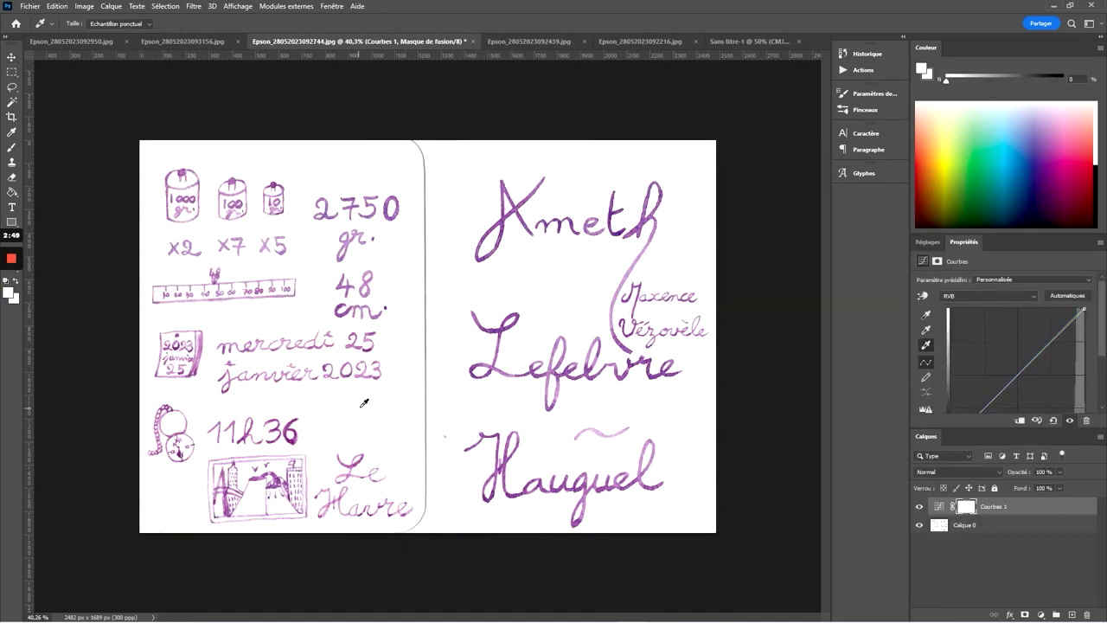
{"action": "left_click", "coordinate": [468, 285]}
{"action": "left_click", "coordinate": [204, 398]}
{"action": "left_click", "coordinate": [1015, 524], "text": "shift"}
{"action": "key", "text": "ctrl+e"}
- Whiten the paper around the crystals and berry branch with a Curves white point in Epson_28052023092439.jpg and merge both layers
{"action": "left_click", "coordinate": [510, 47]}
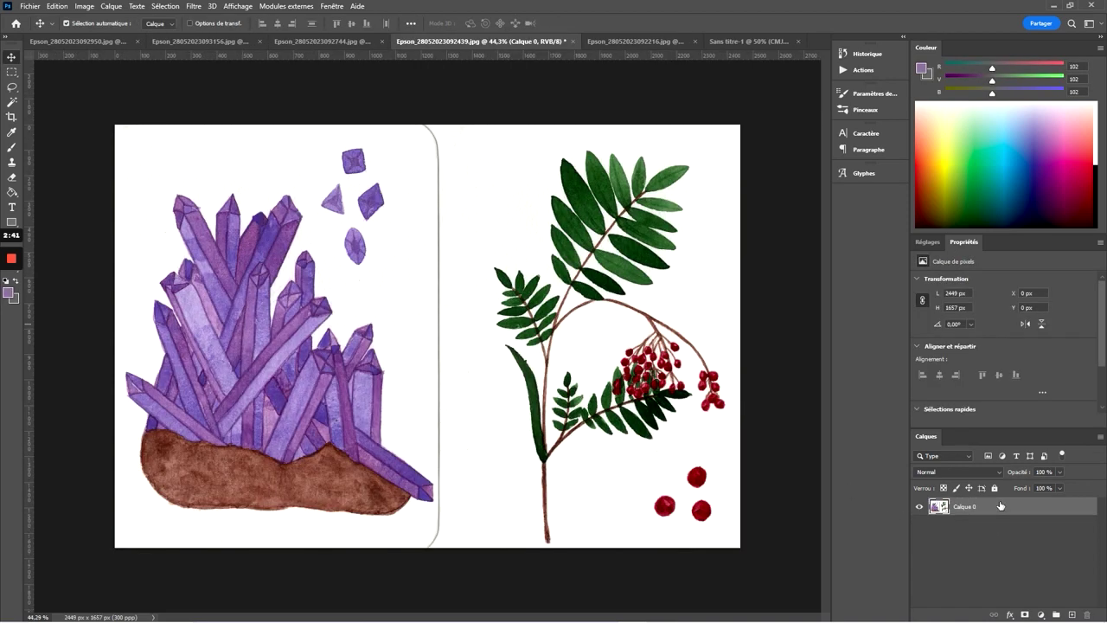
{"action": "left_click", "coordinate": [937, 242]}
{"action": "left_click", "coordinate": [953, 275]}
{"action": "left_click", "coordinate": [925, 345]}
{"action": "left_click", "coordinate": [495, 218]}
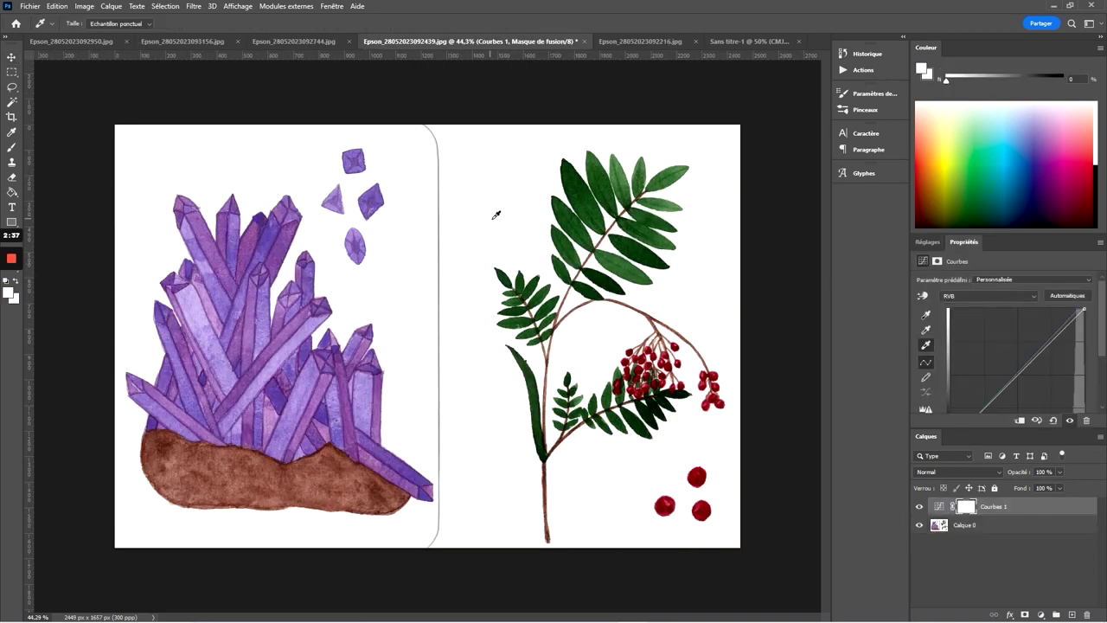
{"action": "left_click", "coordinate": [503, 299]}
{"action": "left_click", "coordinate": [434, 410]}
{"action": "key", "text": "v"}
{"action": "left_click", "coordinate": [1019, 527], "text": "shift"}
{"action": "key", "text": "ctrl+e"}
- Whiten the paper of Epson_28052023092216.jpg with a Curves white point sample and merge the adjustment with the artwork layer
{"action": "left_click", "coordinate": [649, 41]}
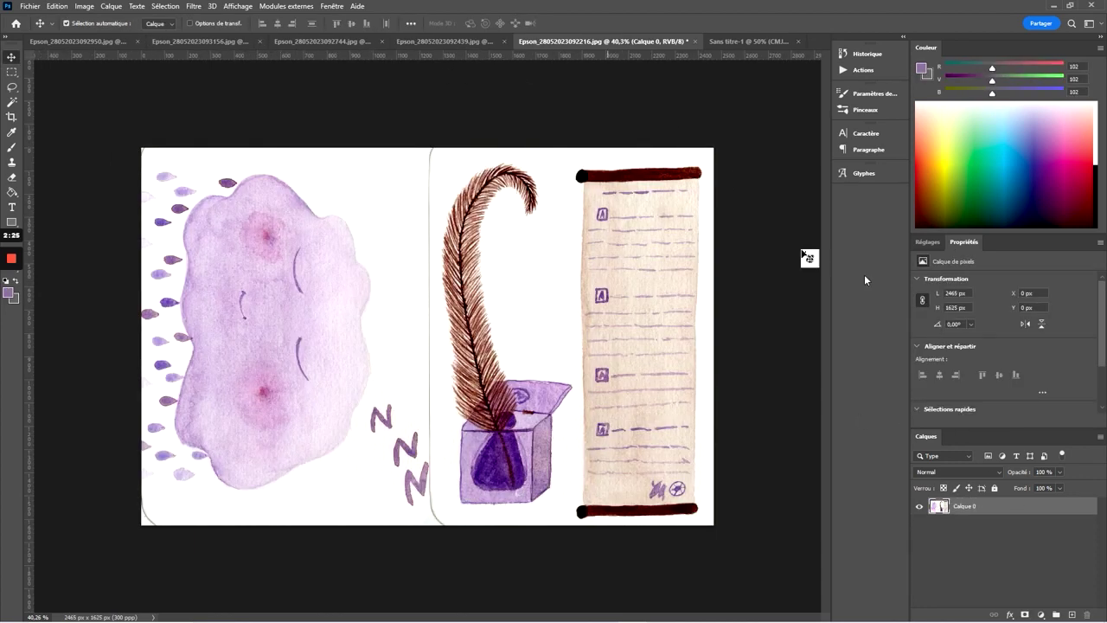
{"action": "left_click", "coordinate": [931, 242]}
{"action": "left_click", "coordinate": [968, 269]}
{"action": "left_click", "coordinate": [925, 344]}
{"action": "left_click", "coordinate": [566, 271]}
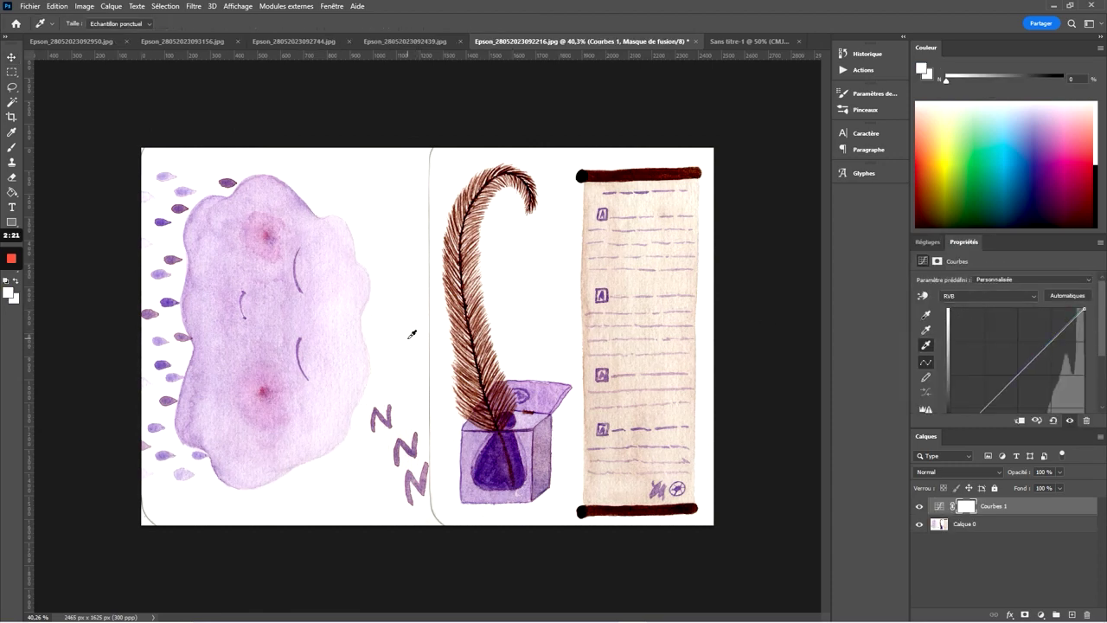
{"action": "left_click", "coordinate": [379, 320]}
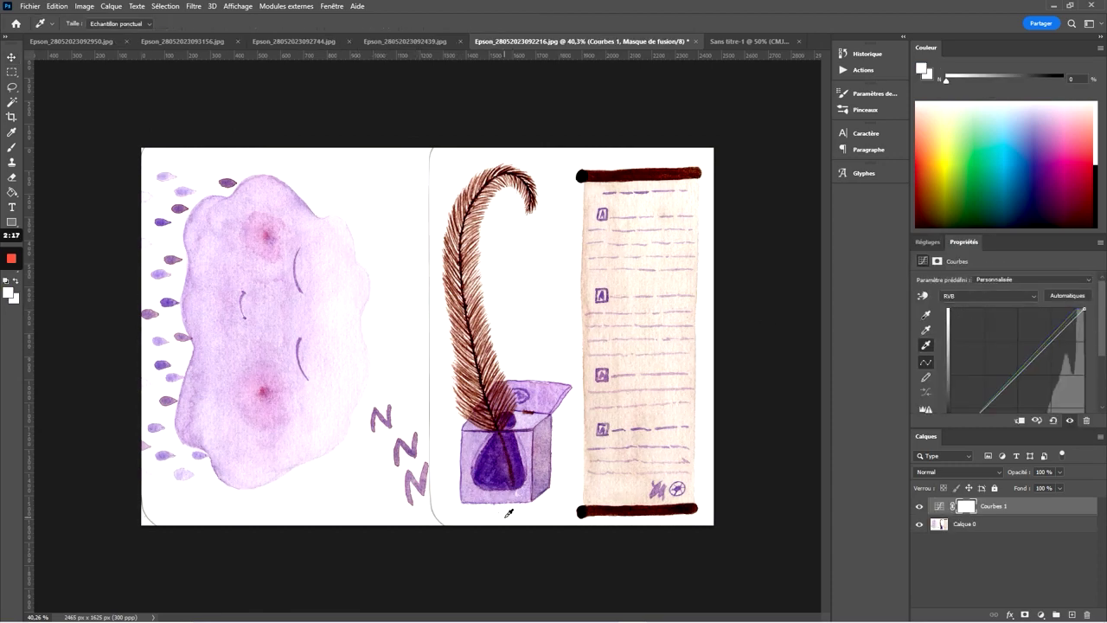
{"action": "key", "text": "v"}
{"action": "left_click", "coordinate": [965, 531], "text": "shift"}
{"action": "key", "text": "ctrl+e"}
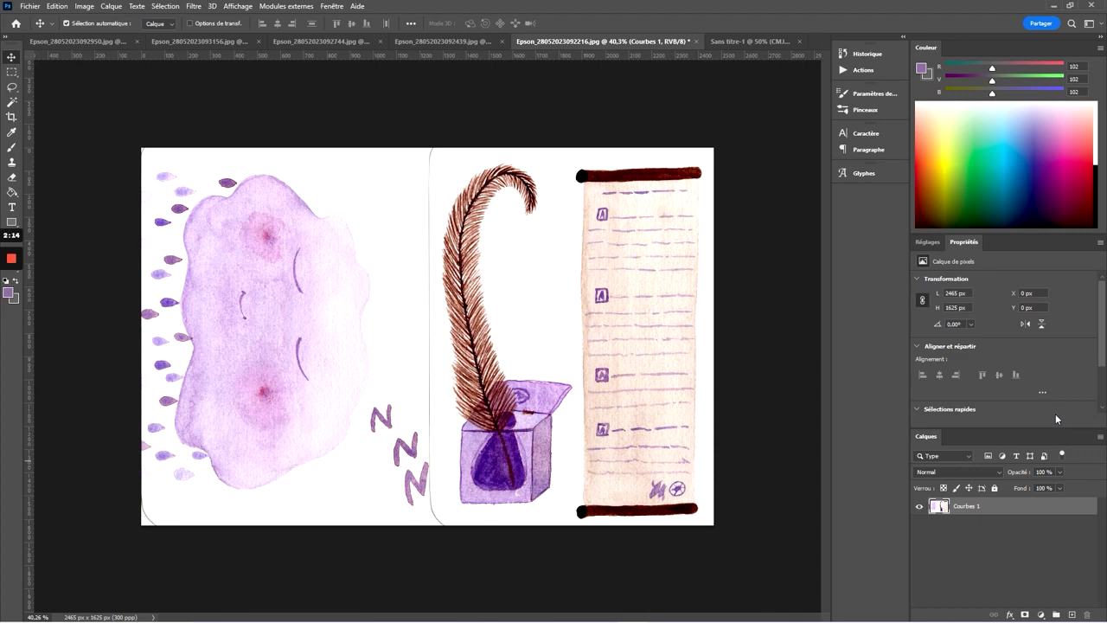
- Select the white paper around and inside the lettering and drawings of Epson_28052023092744.jpg with the Magic Wand at tolerance 20 and delete it
{"action": "left_click", "coordinate": [756, 42]}
{"action": "left_click", "coordinate": [63, 43]}
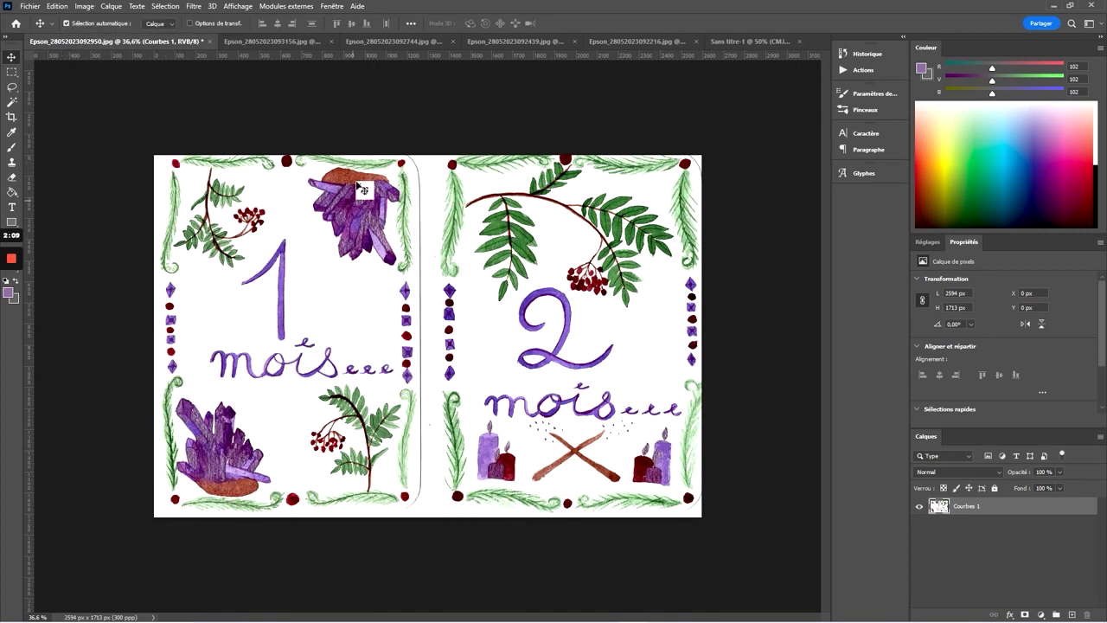
{"action": "left_click", "coordinate": [10, 103]}
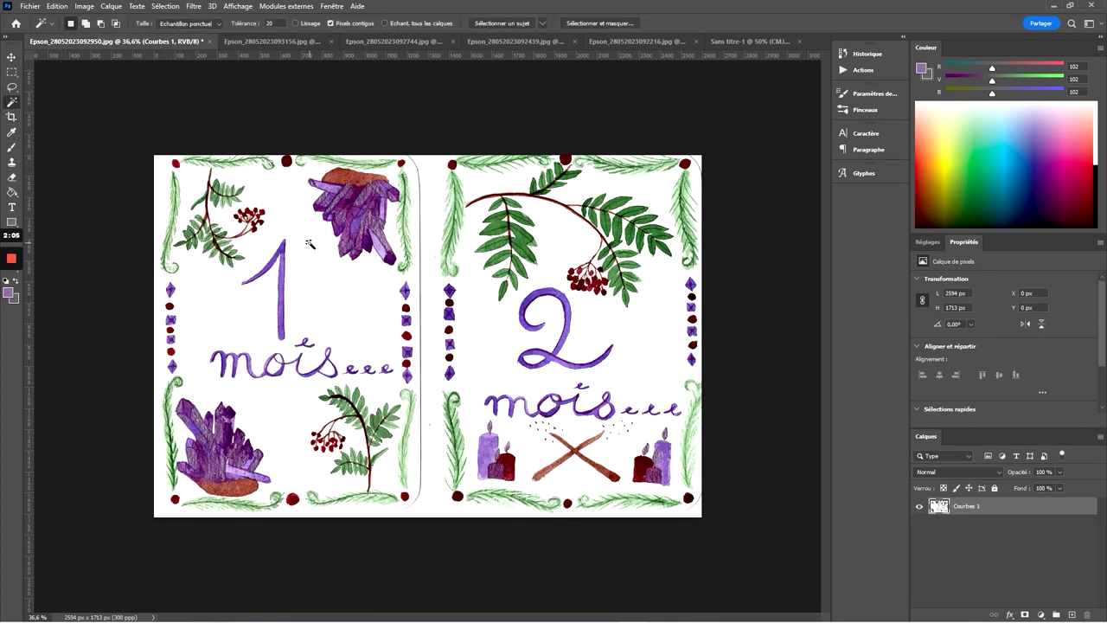
{"action": "left_click", "coordinate": [393, 42]}
{"action": "left_click", "coordinate": [485, 202]}
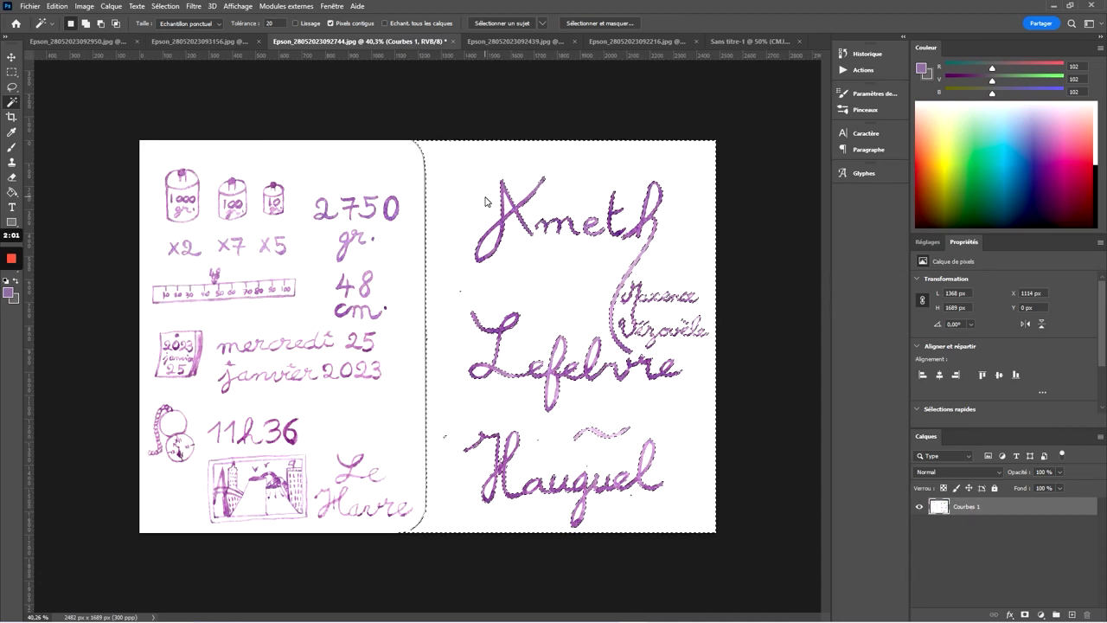
{"action": "left_click", "coordinate": [412, 169], "text": "shift"}
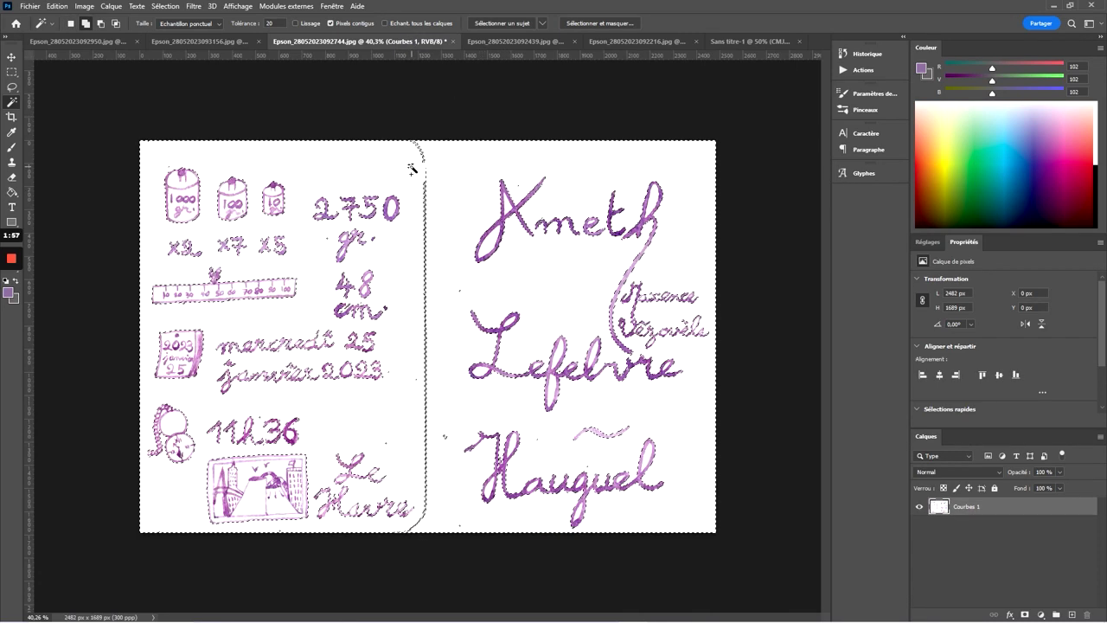
{"action": "left_click", "coordinate": [244, 485], "text": "shift"}
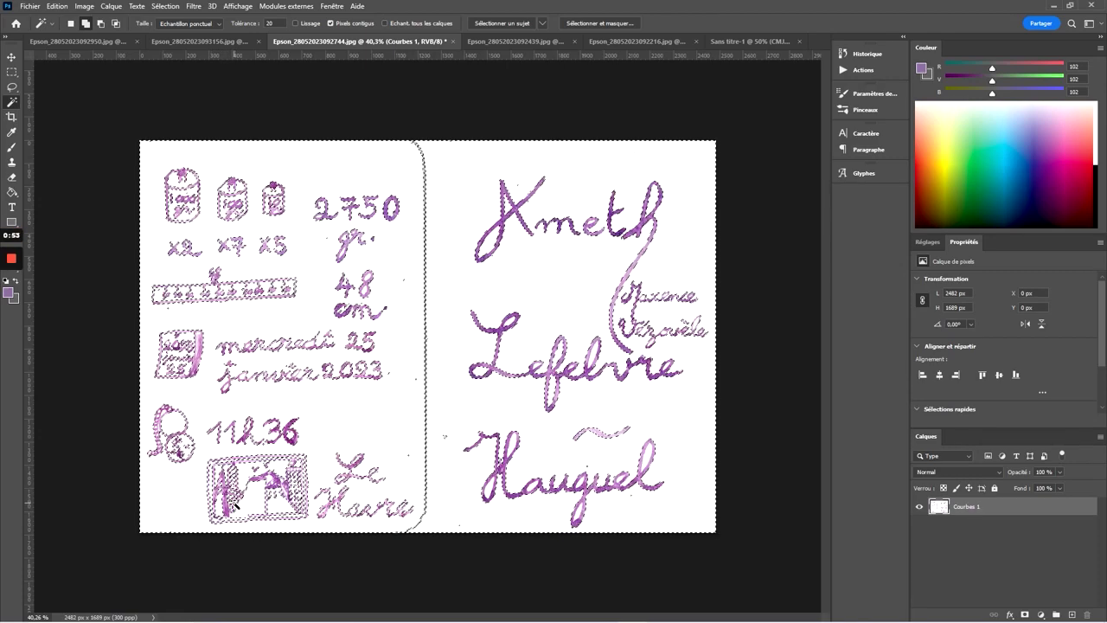
{"action": "key", "text": "Delete"}
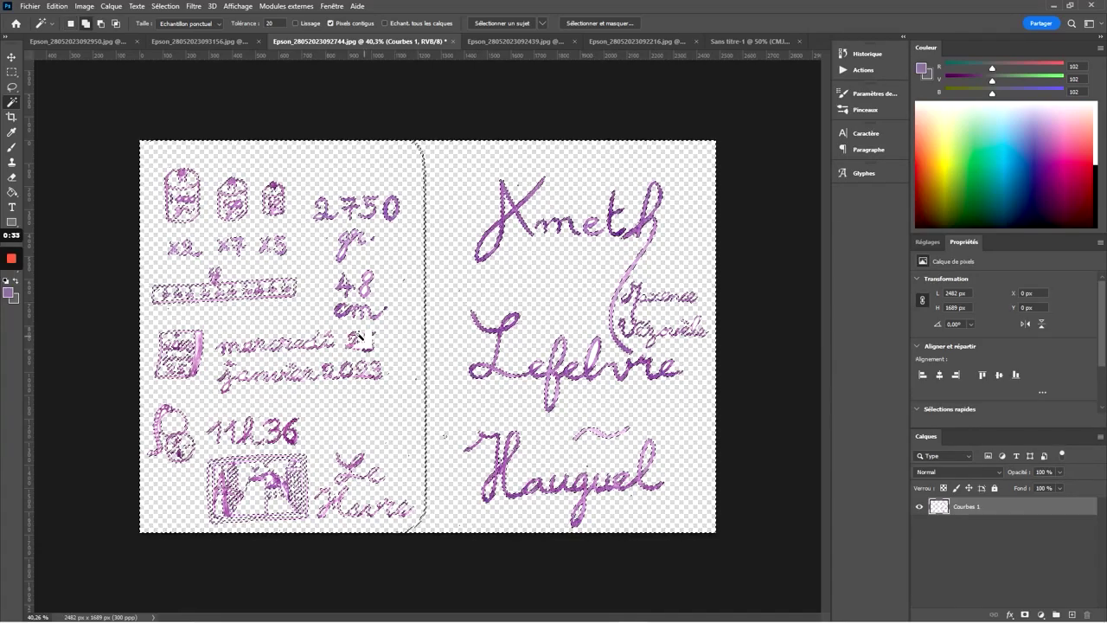
- Add the leftover white gaps in the weight and height lettering, weight drawings and ruler to the Magic Wand selection
{"action": "left_click", "coordinate": [365, 292], "text": "shift"}
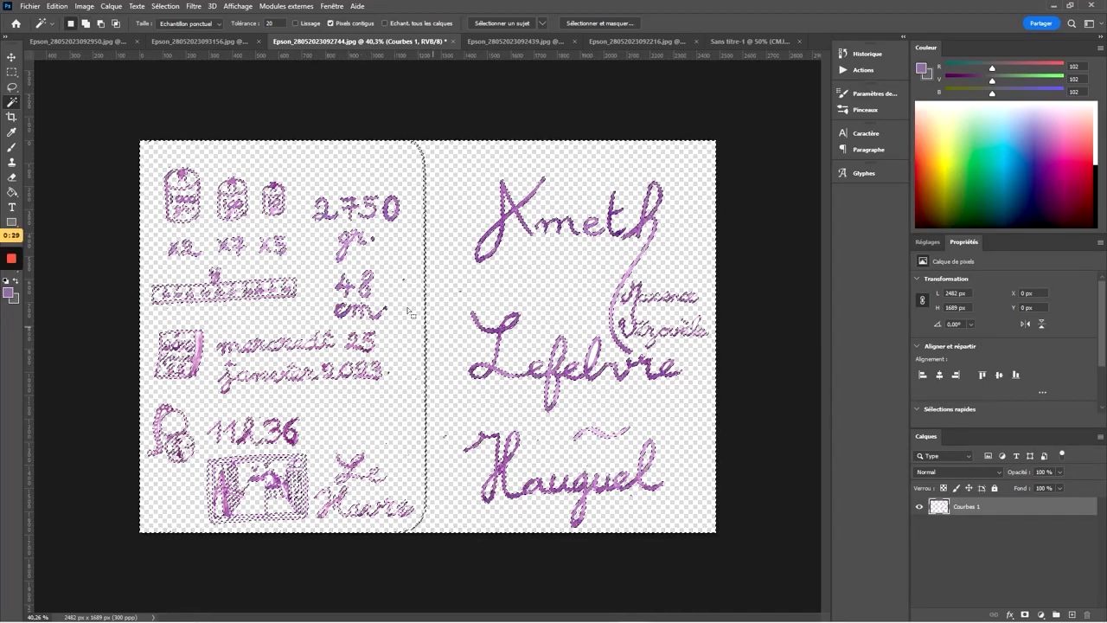
{"action": "left_click", "coordinate": [348, 244], "text": "shift"}
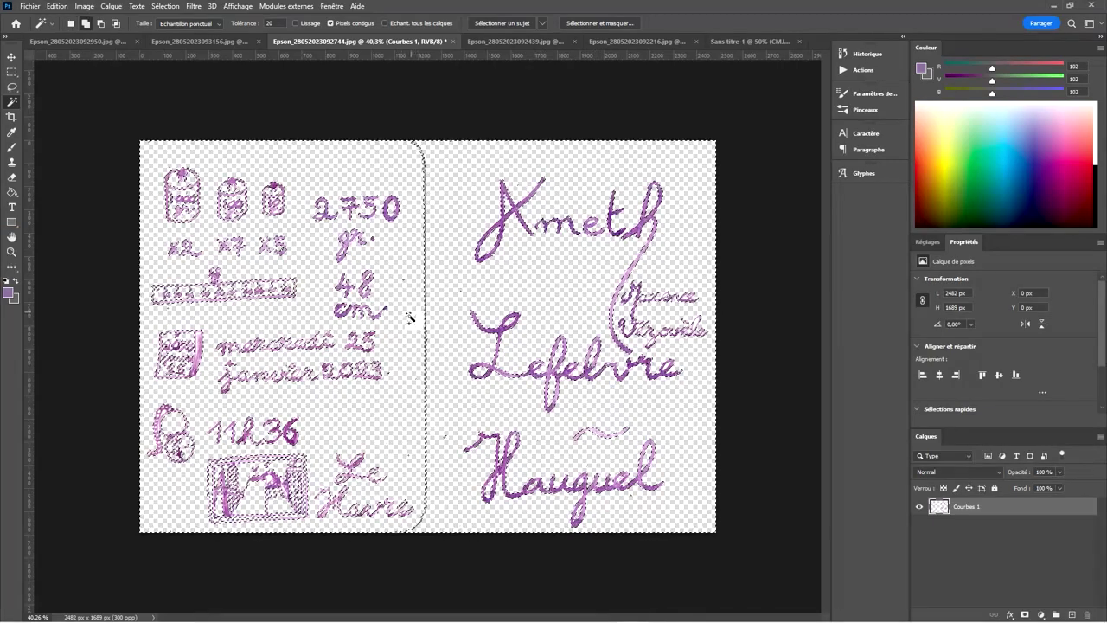
{"action": "scroll", "coordinate": [278, 216], "scroll_direction": "up", "scroll_amount": 5}
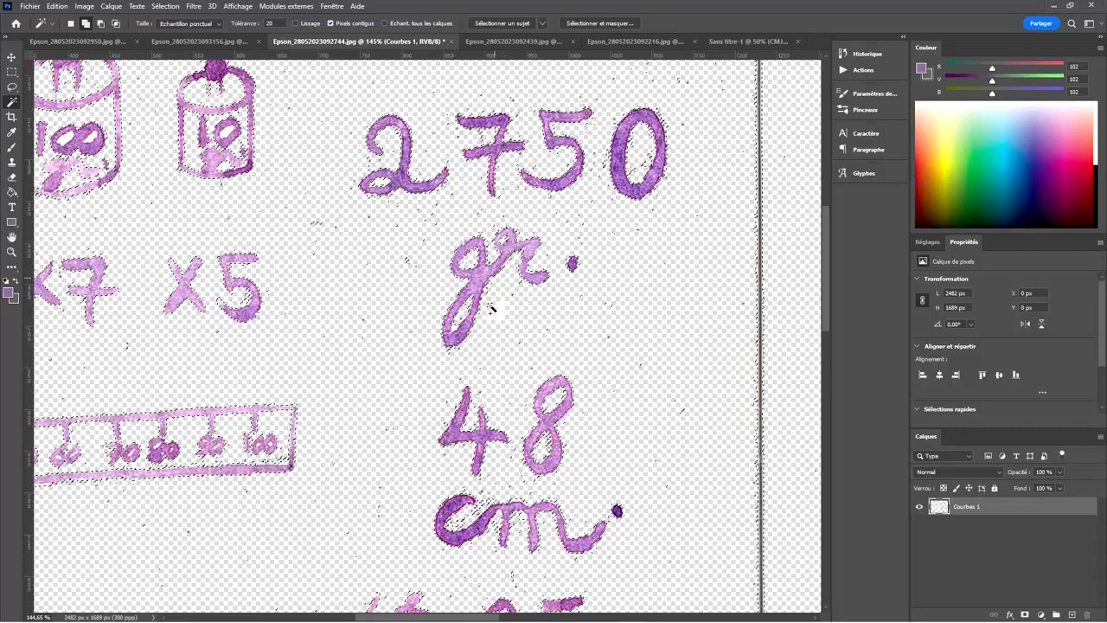
{"action": "scroll", "coordinate": [375, 461], "scroll_direction": "left", "scroll_amount": 8}
{"action": "scroll", "coordinate": [346, 346], "scroll_direction": "up", "scroll_amount": 2}
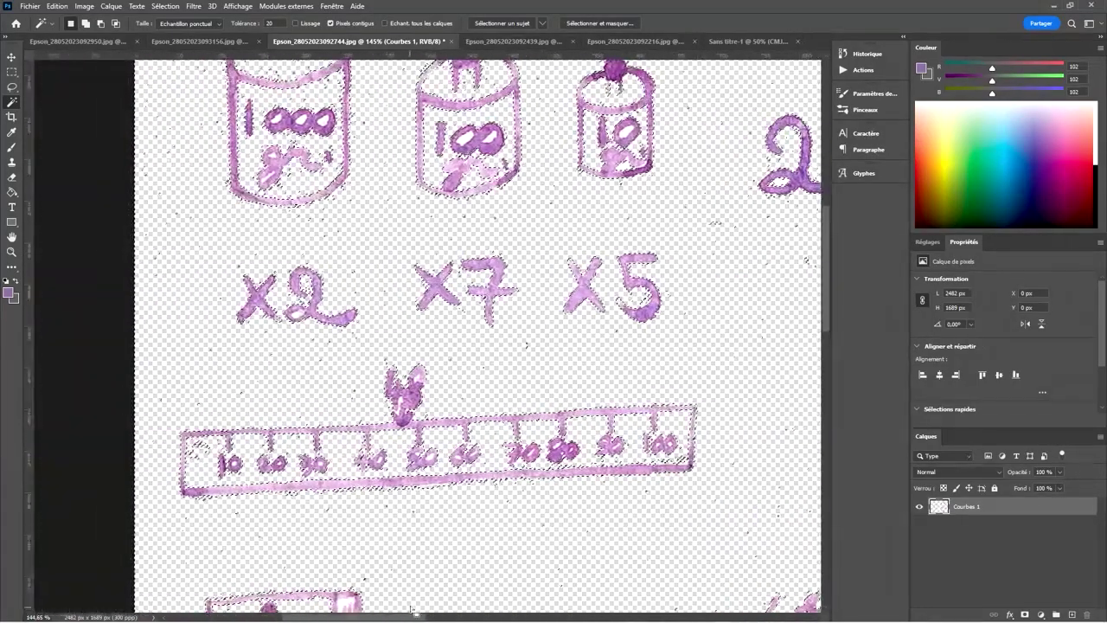
{"action": "scroll", "coordinate": [331, 262], "scroll_direction": "up", "scroll_amount": 1}
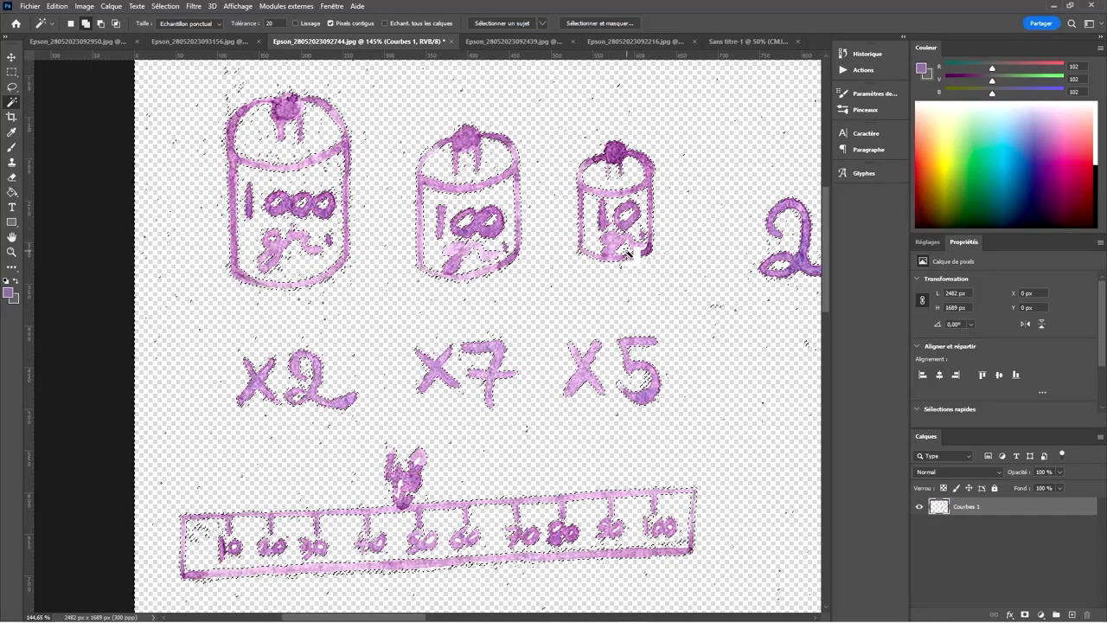
{"action": "scroll", "coordinate": [702, 333], "scroll_direction": "down", "scroll_amount": 3}
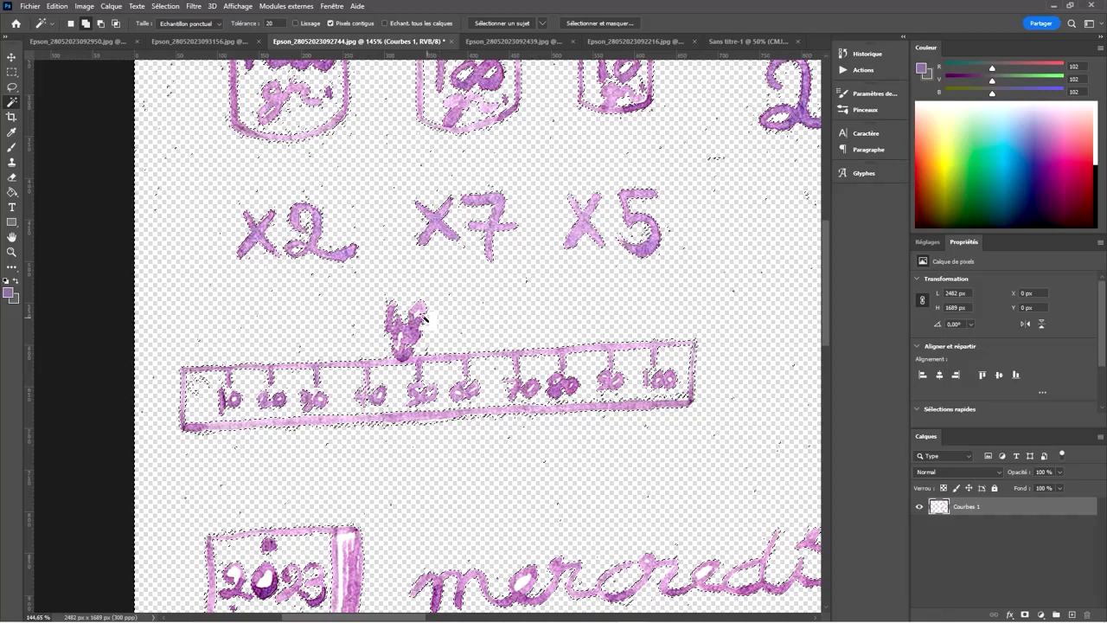
- Check the date, time, calendar, watch and Le Havre drawing for leftover white gaps and add them to the selection
{"action": "scroll", "coordinate": [481, 378], "scroll_direction": "down", "scroll_amount": 10}
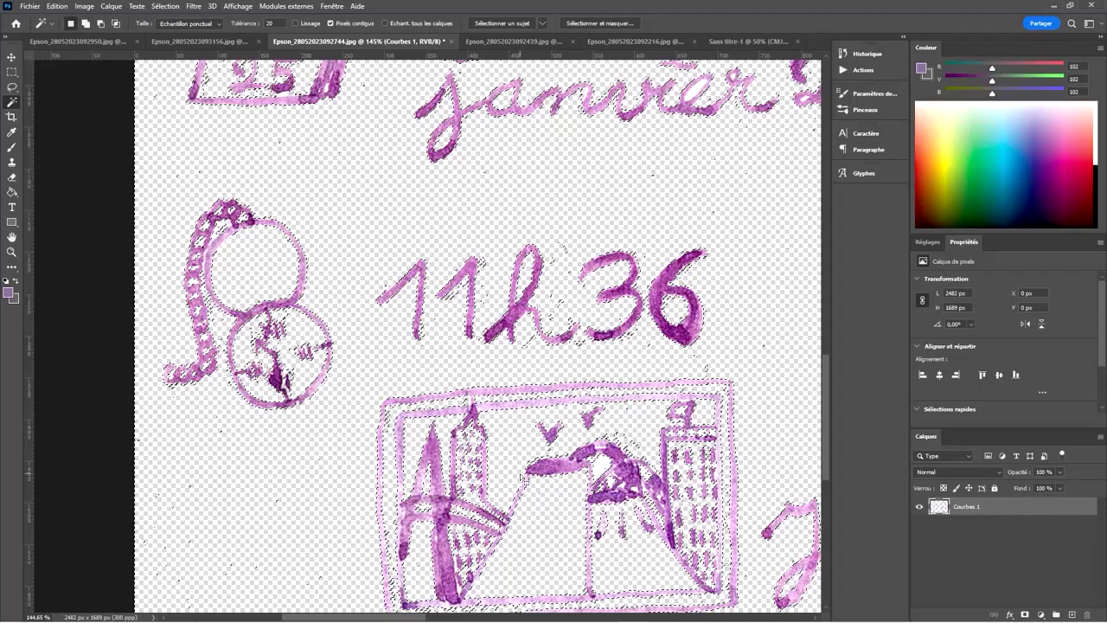
{"action": "scroll", "coordinate": [445, 551], "scroll_direction": "down", "scroll_amount": 3}
{"action": "scroll", "coordinate": [467, 571], "scroll_direction": "up", "scroll_amount": 5}
{"action": "scroll", "coordinate": [512, 611], "scroll_direction": "right", "scroll_amount": 3}
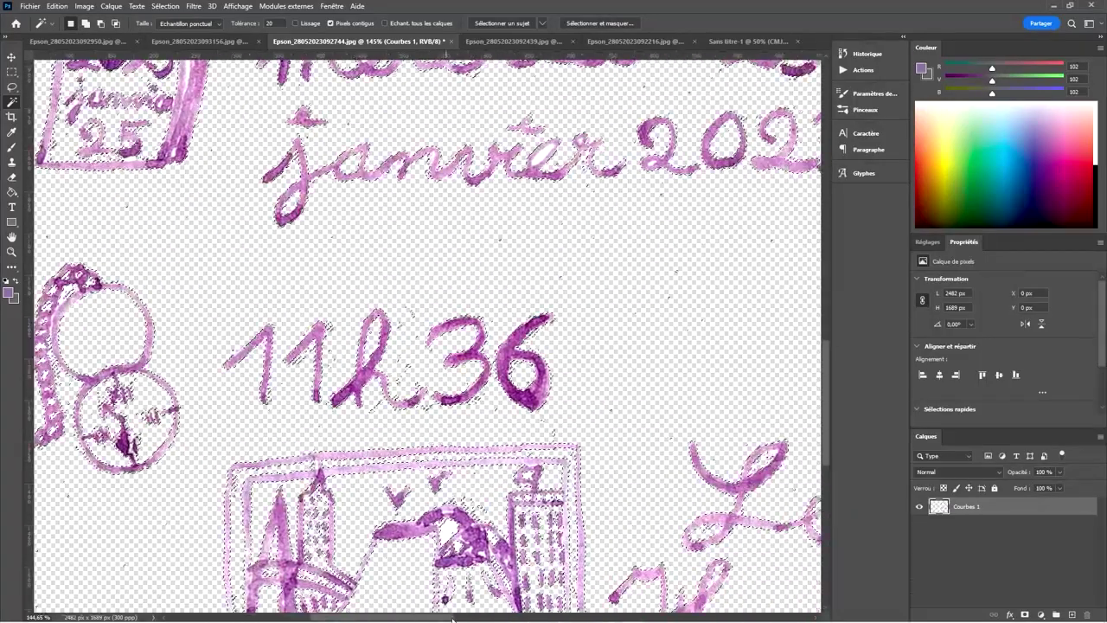
{"action": "scroll", "coordinate": [524, 553], "scroll_direction": "down", "scroll_amount": 2}
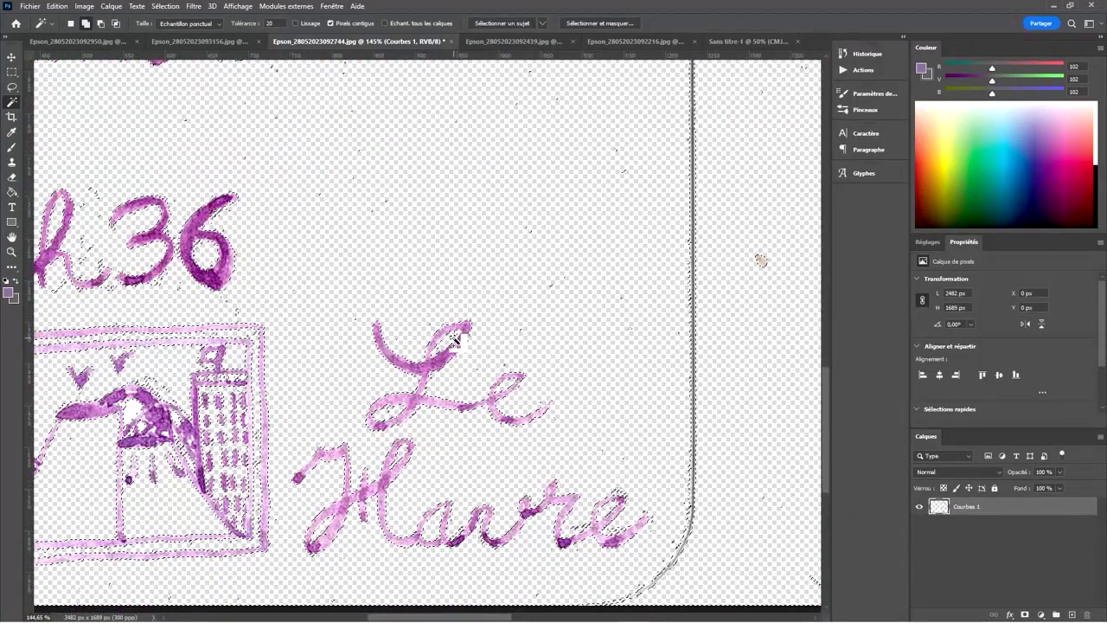
{"action": "scroll", "coordinate": [457, 338], "scroll_direction": "up", "scroll_amount": 5}
{"action": "scroll", "coordinate": [395, 458], "scroll_direction": "up", "scroll_amount": 1}
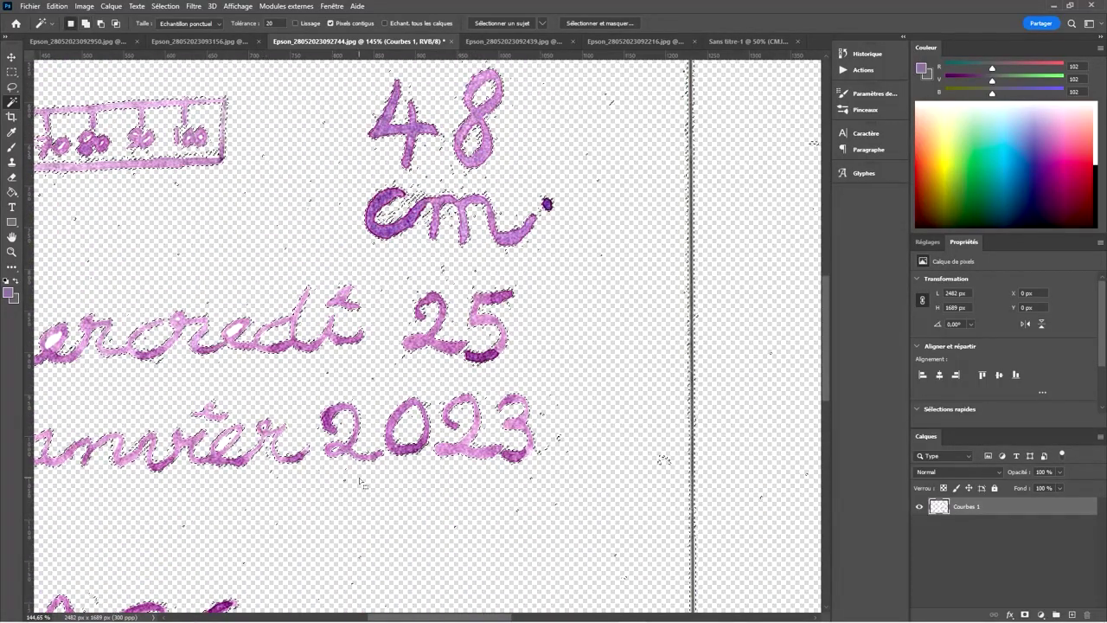
{"action": "scroll", "coordinate": [413, 376], "scroll_direction": "left", "scroll_amount": 3}
{"action": "key", "text": "shift"}
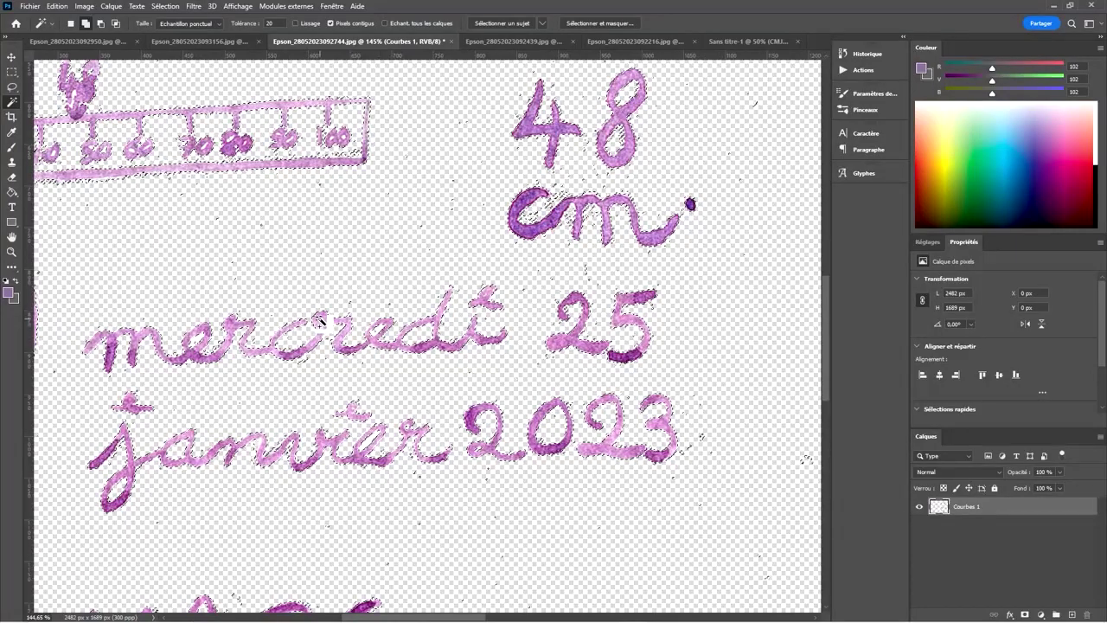
{"action": "scroll", "coordinate": [489, 399], "scroll_direction": "up", "scroll_amount": 6}
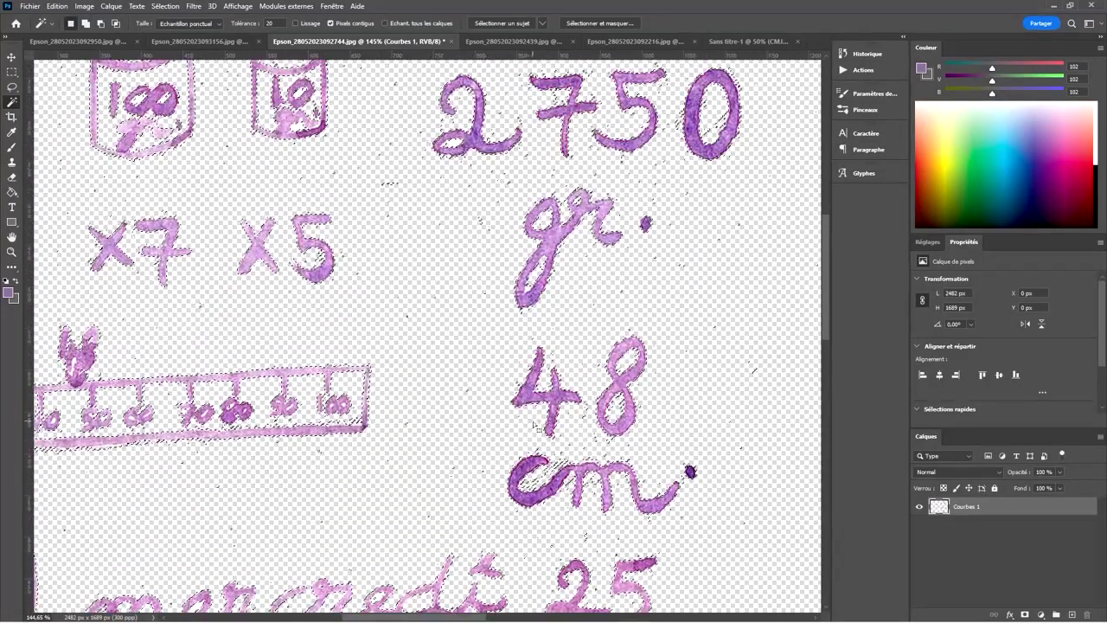
{"action": "scroll", "coordinate": [489, 400], "scroll_direction": "down", "scroll_amount": 5}
{"action": "scroll", "coordinate": [628, 289], "scroll_direction": "up", "scroll_amount": 6}
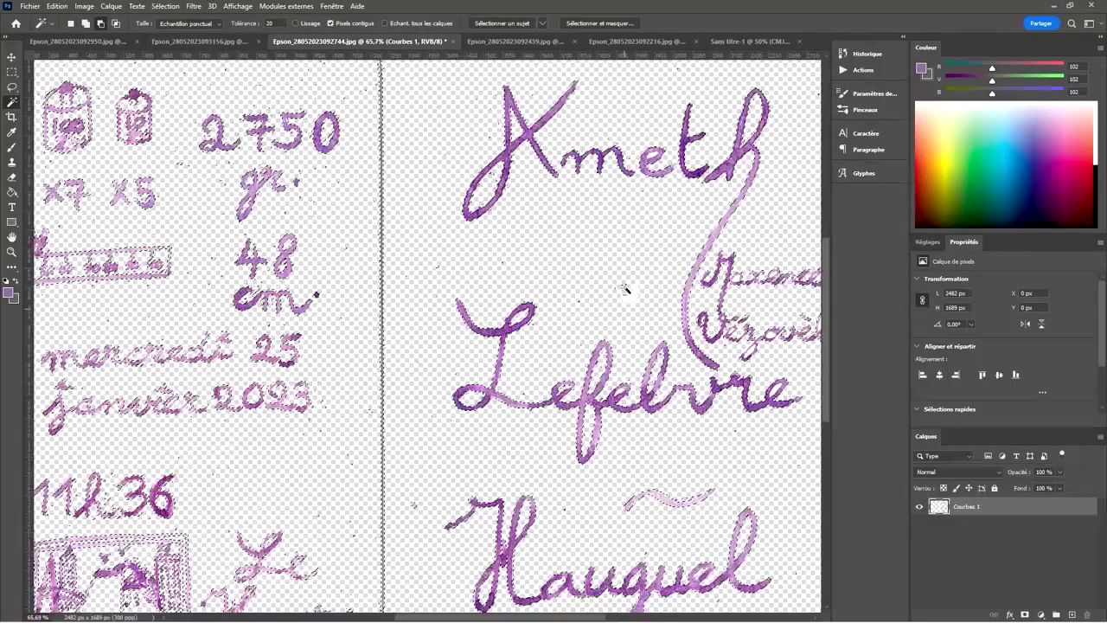
- Select the white gaps inside the letters of the first and middle names on the right-hand card and delete them
{"action": "left_click", "coordinate": [674, 276], "text": "shift"}
{"action": "key", "text": "Delete"}
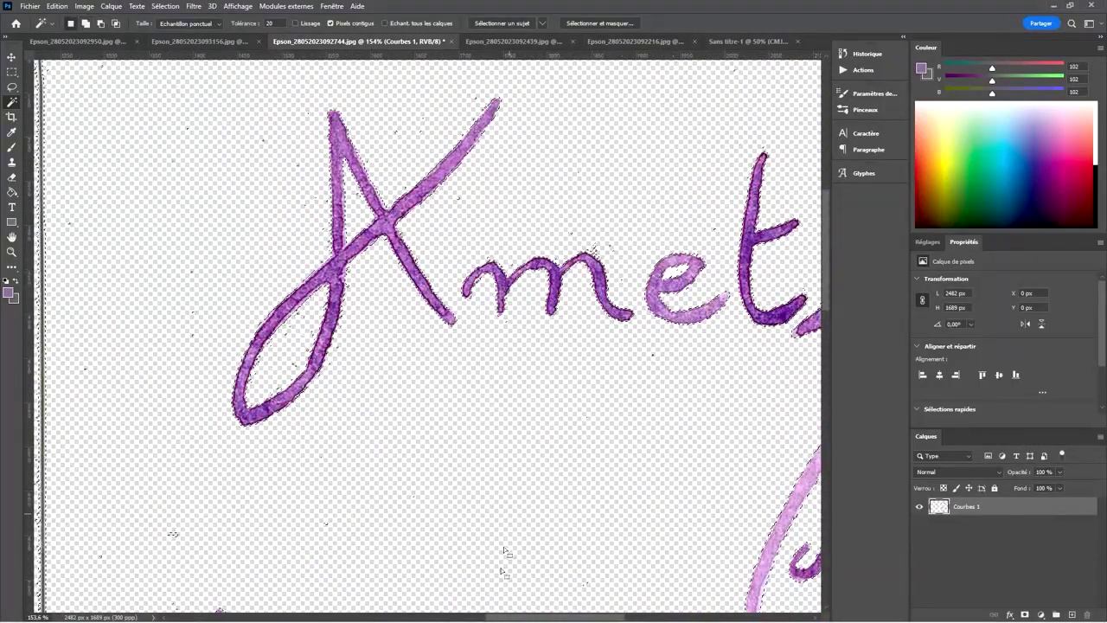
{"action": "left_click_drag", "start_coordinate": [525, 617], "coordinate": [577, 617]}
{"action": "scroll", "coordinate": [574, 504], "scroll_direction": "down", "scroll_amount": 5}
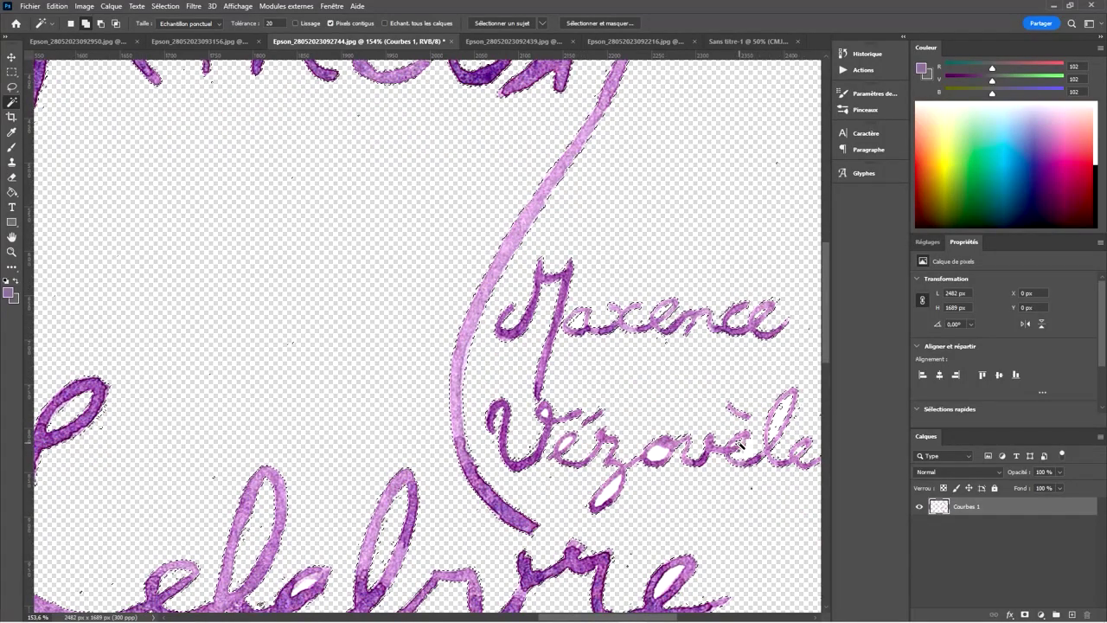
{"action": "left_click", "coordinate": [663, 453]}
{"action": "left_click", "coordinate": [607, 496]}
{"action": "key", "text": "Delete"}
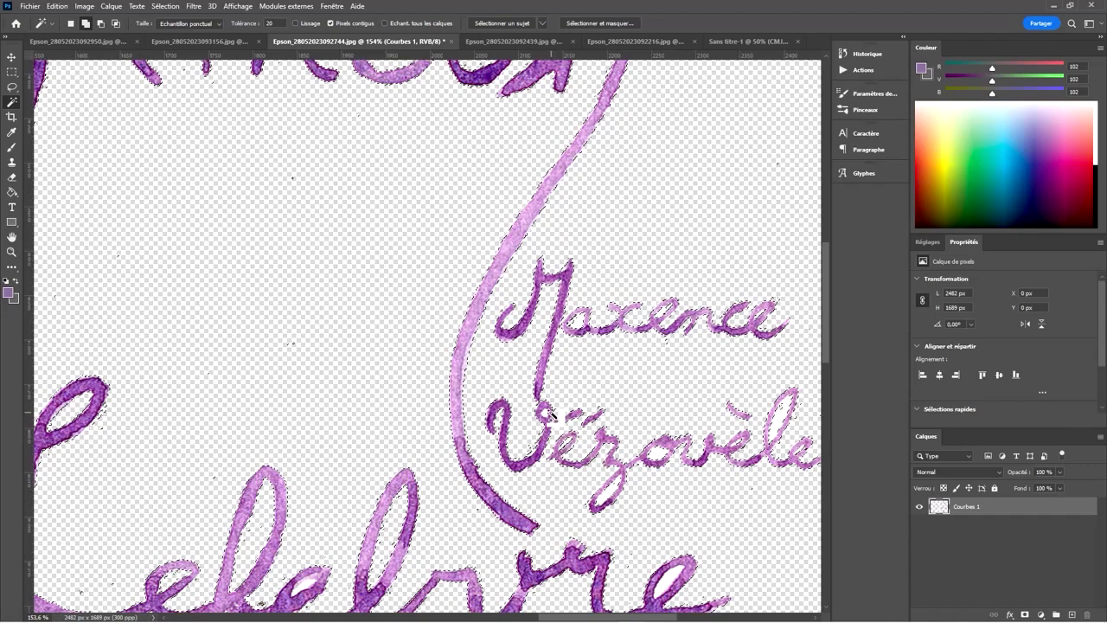
- Clear the remaining white gaps inside the loops of the two large surnames on the right-hand card
{"action": "scroll", "coordinate": [567, 443], "scroll_direction": "down", "scroll_amount": 4}
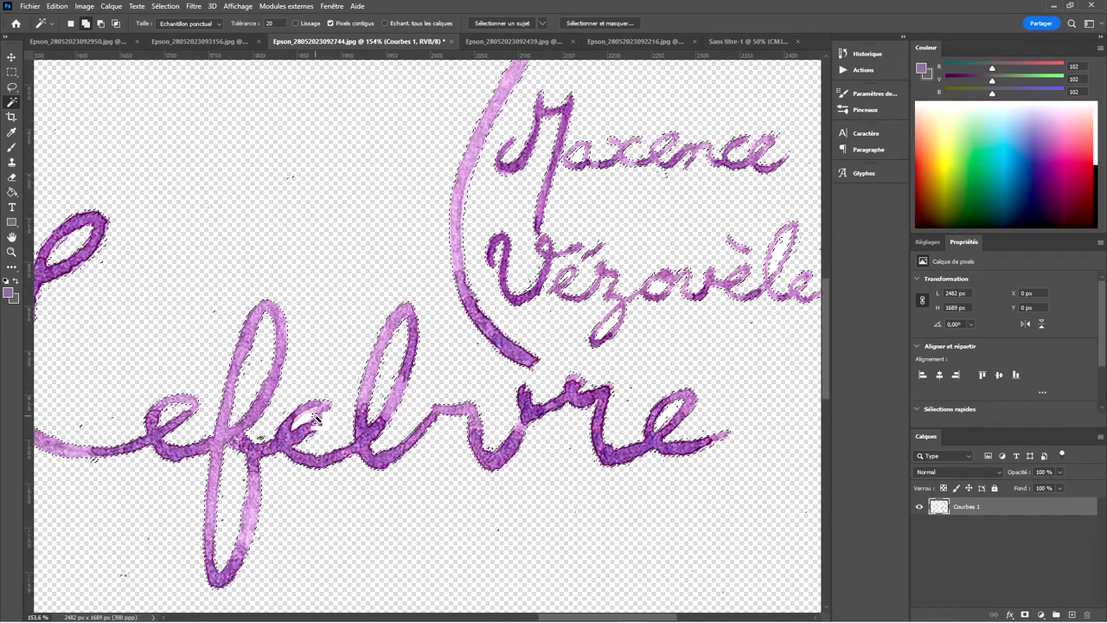
{"action": "scroll", "coordinate": [457, 469], "scroll_direction": "down", "scroll_amount": 2}
{"action": "scroll", "coordinate": [222, 313], "scroll_direction": "left", "scroll_amount": 6}
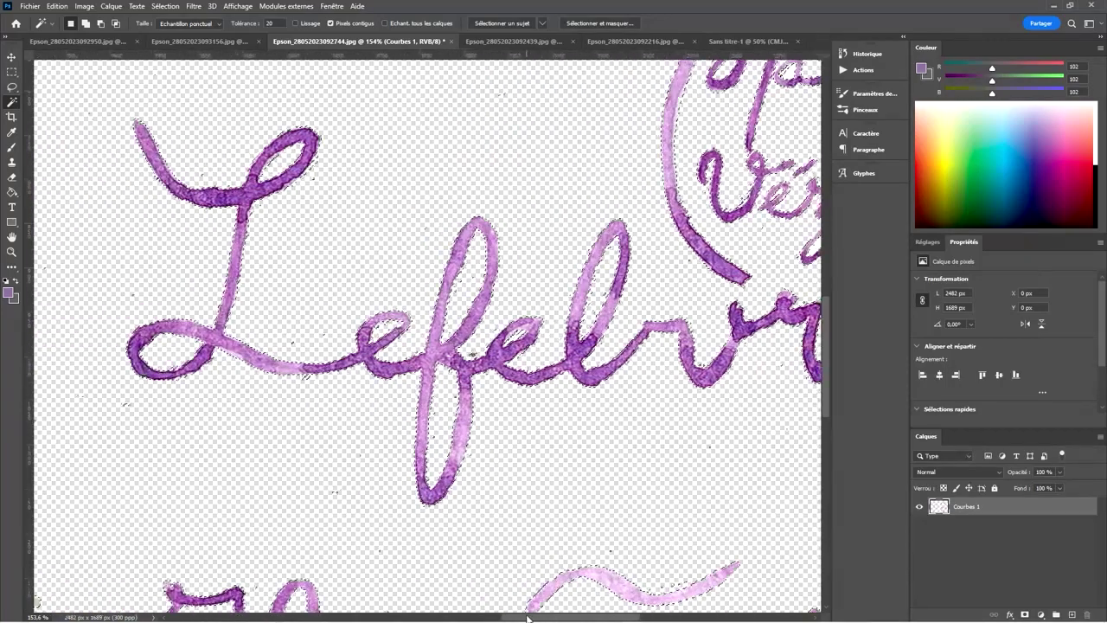
{"action": "scroll", "coordinate": [158, 325], "scroll_direction": "down", "scroll_amount": 6}
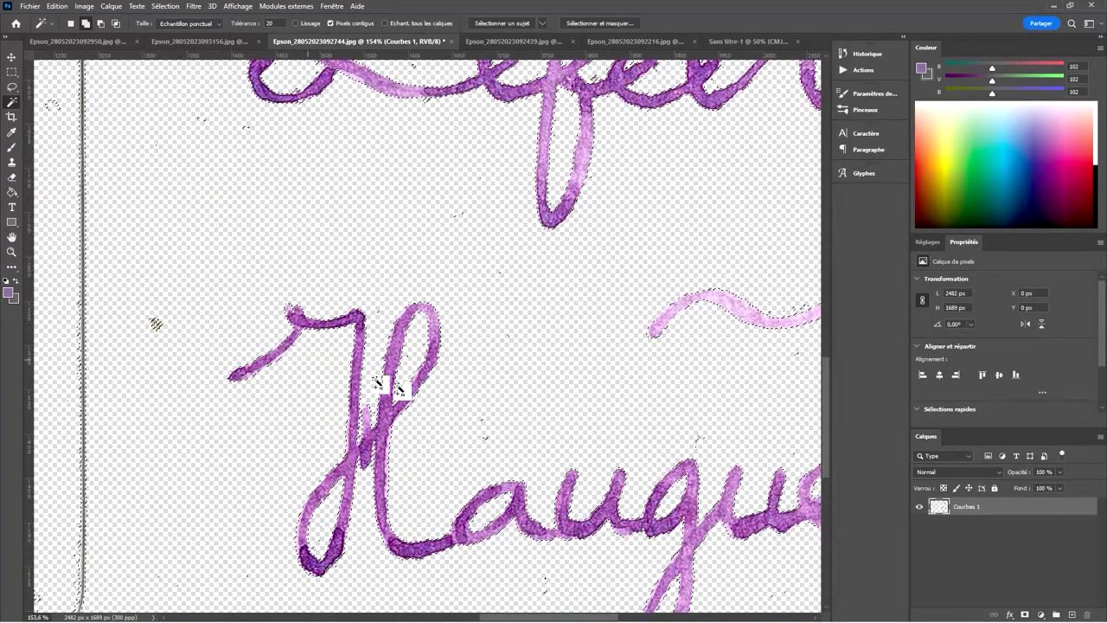
{"action": "scroll", "coordinate": [395, 383], "scroll_direction": "down", "scroll_amount": 1}
{"action": "left_click_drag", "start_coordinate": [593, 618], "coordinate": [654, 616]}
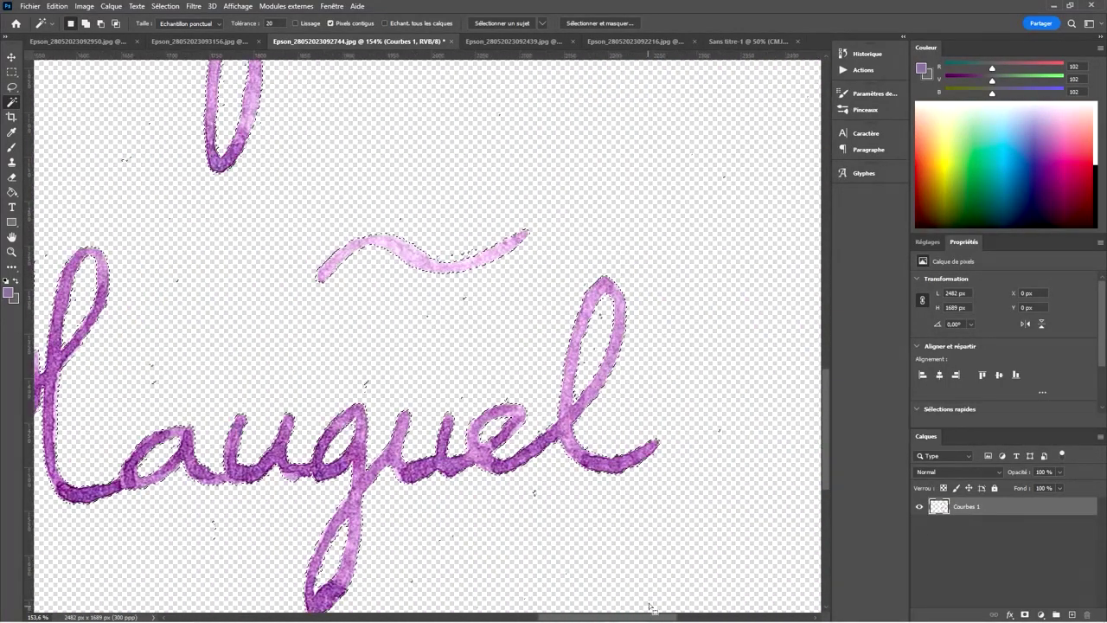
{"action": "key", "text": "ctrl+0"}
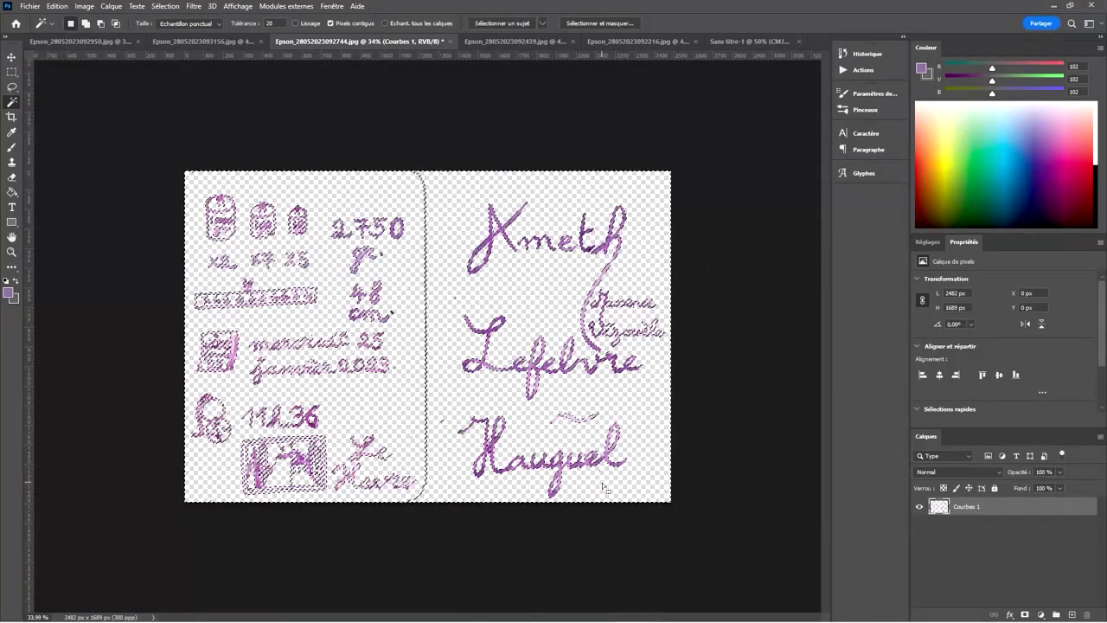
- Smooth the selection around the lettering and drawings with the Lisser command
{"action": "left_click", "coordinate": [164, 6]}
{"action": "mouse_move", "coordinate": [199, 180]}
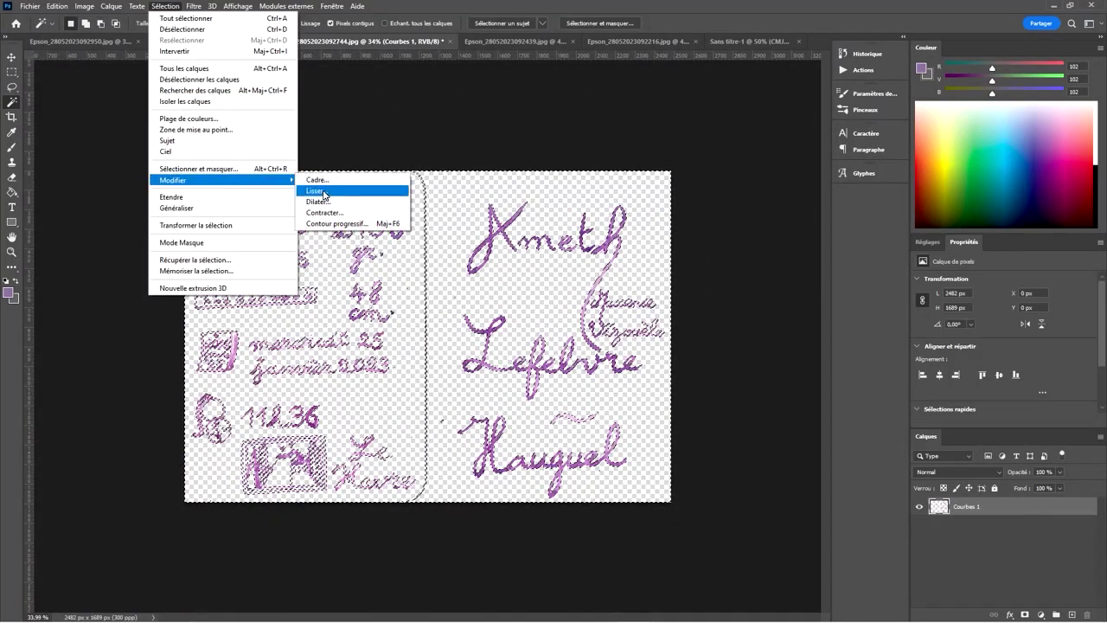
{"action": "left_click", "coordinate": [315, 191]}
{"action": "left_click", "coordinate": [630, 194]}
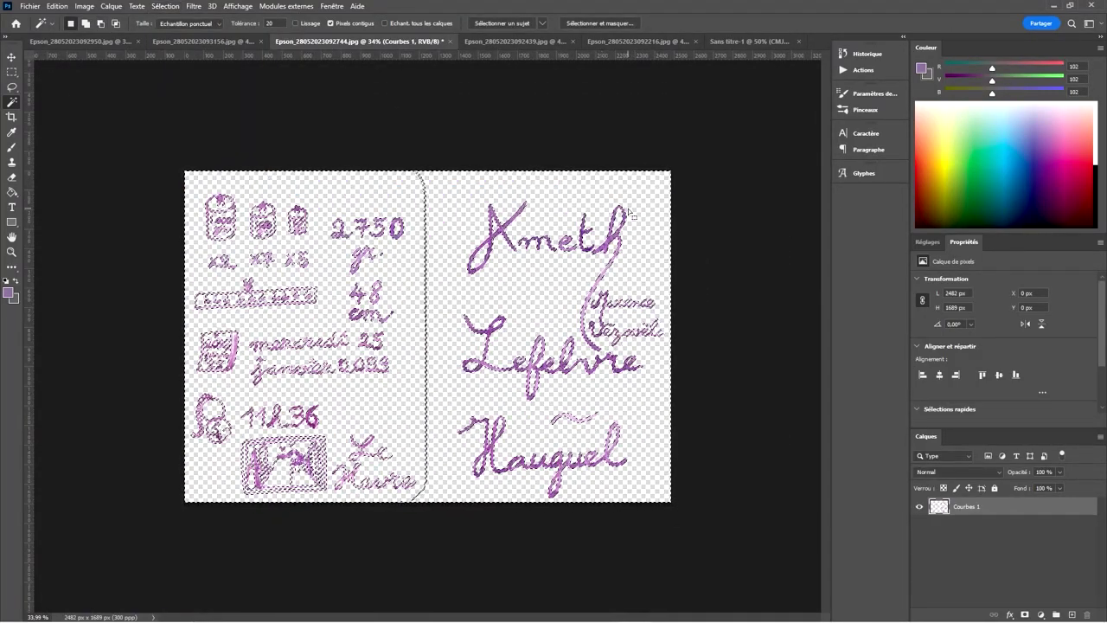
- Invert the selection and add it as a layer mask to the Courbes 1 artwork layer
{"action": "left_click", "coordinate": [169, 6]}
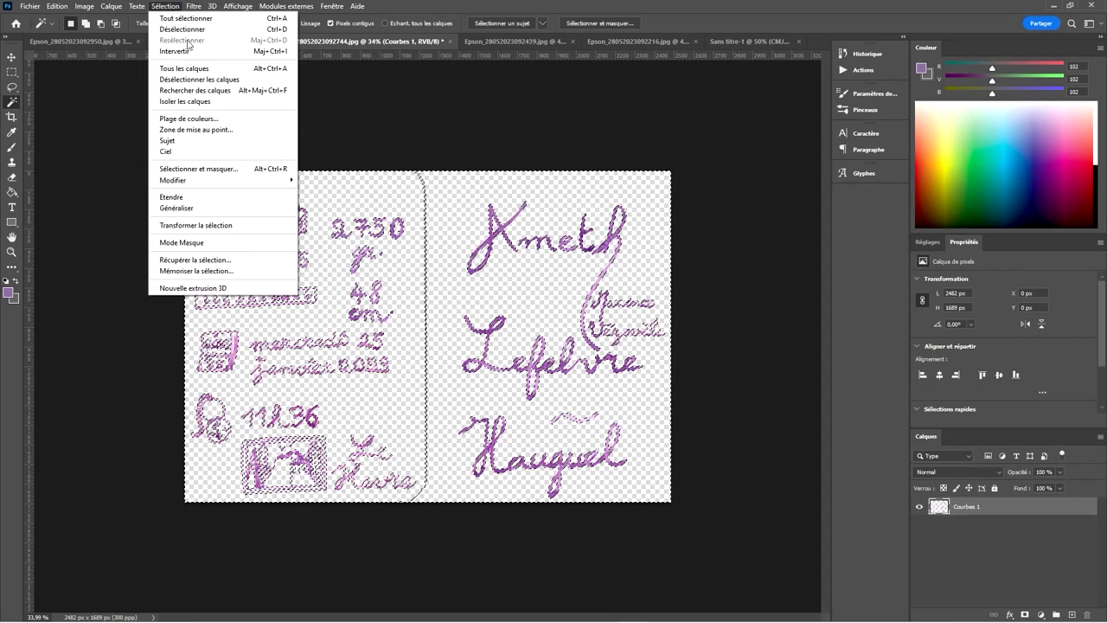
{"action": "mouse_move", "coordinate": [218, 188]}
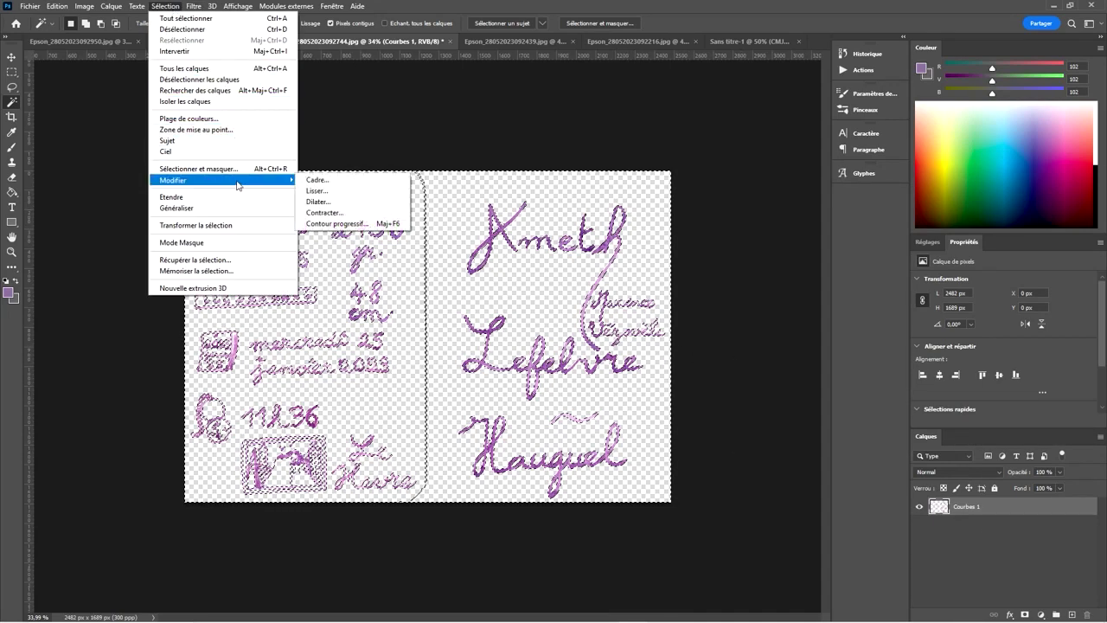
{"action": "left_click", "coordinate": [212, 54]}
{"action": "left_click", "coordinate": [1024, 615]}
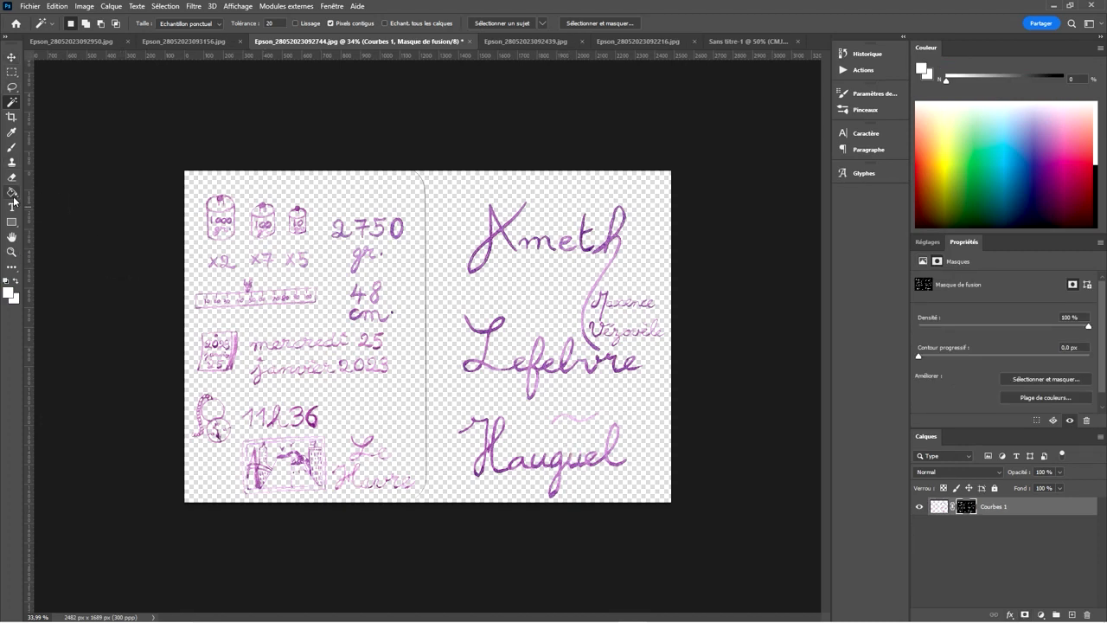
- Create a new layer, fill it with the purple foreground colour and place it beneath the Courbes 1 artwork layer
{"action": "left_click", "coordinate": [1069, 615]}
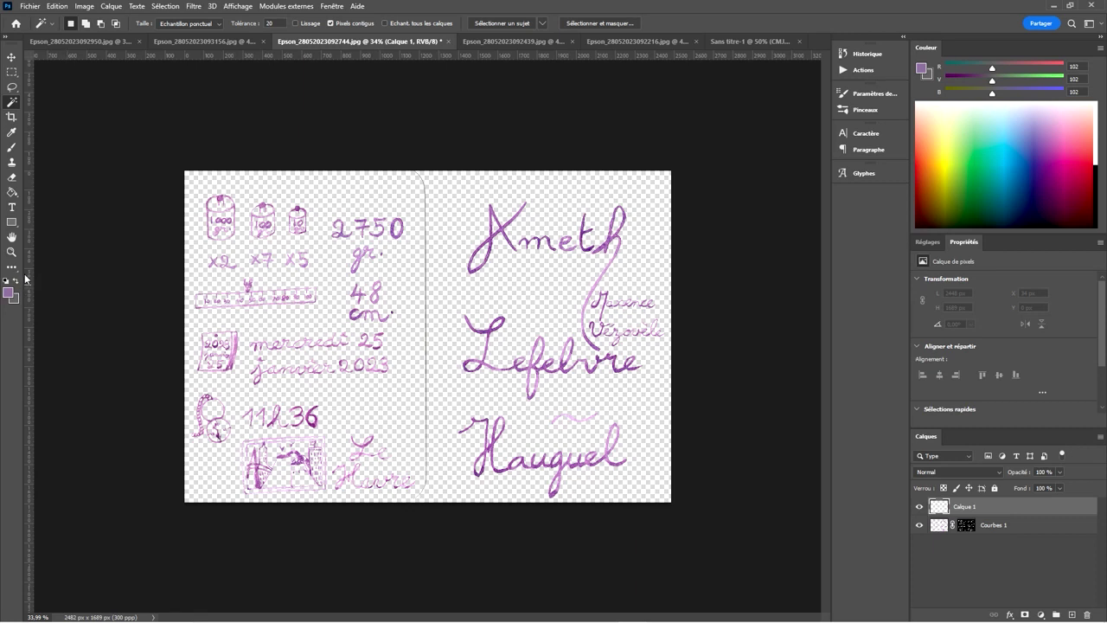
{"action": "left_click", "coordinate": [12, 194]}
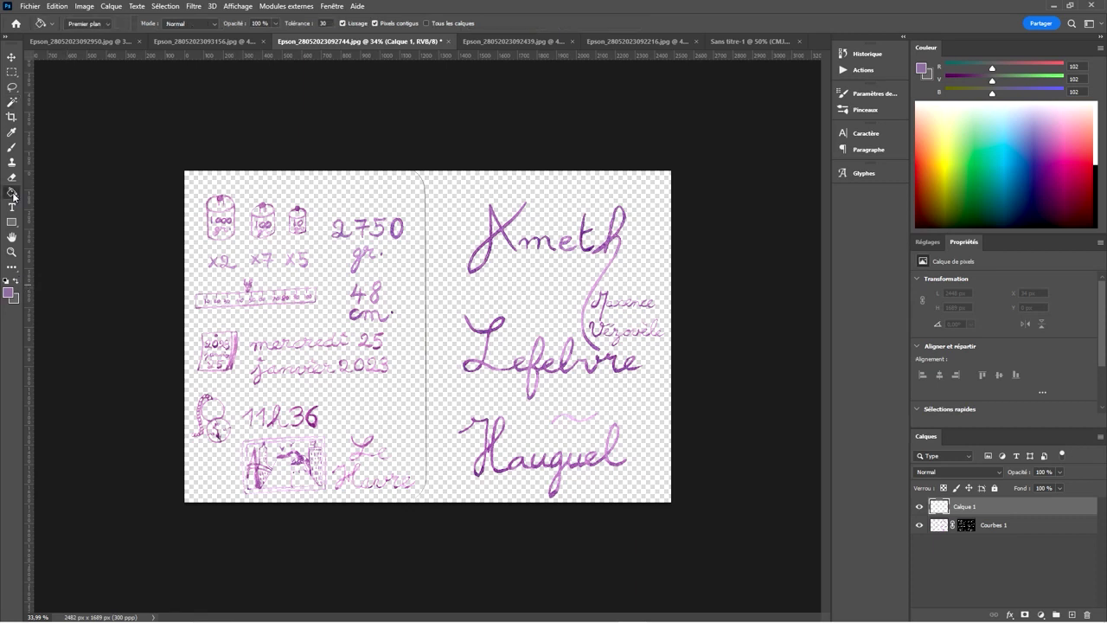
{"action": "left_click", "coordinate": [577, 448]}
{"action": "left_click_drag", "start_coordinate": [994, 511], "coordinate": [991, 537]}
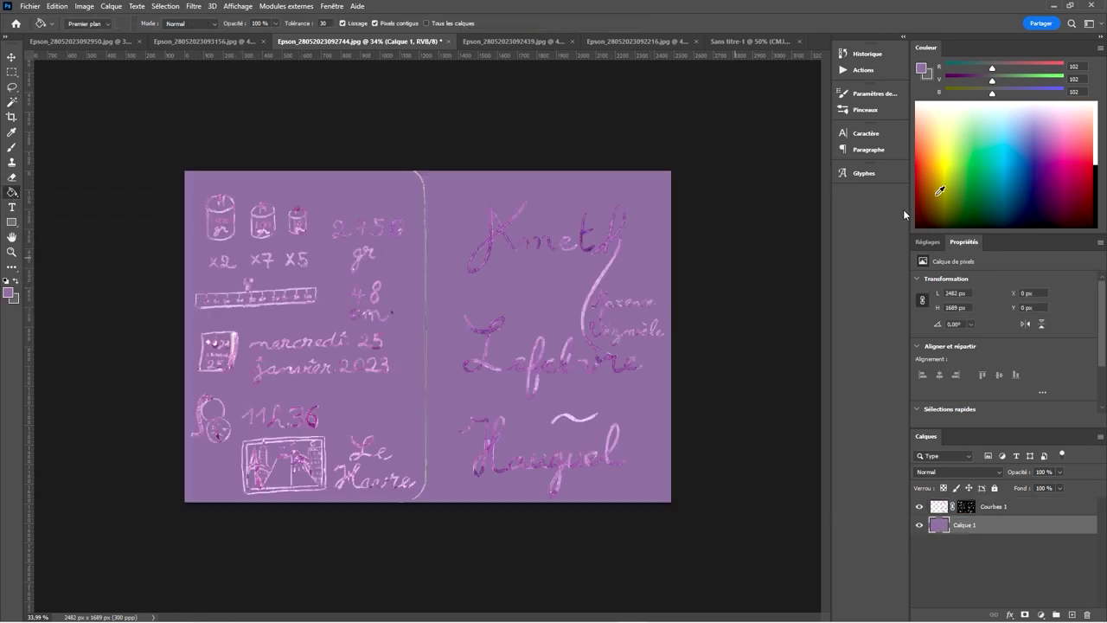
- Pick a near-white foreground colour (255, 252, 250) and refill the background layer Calque 1 with it
{"action": "left_click", "coordinate": [922, 68]}
{"action": "left_click", "coordinate": [941, 102]}
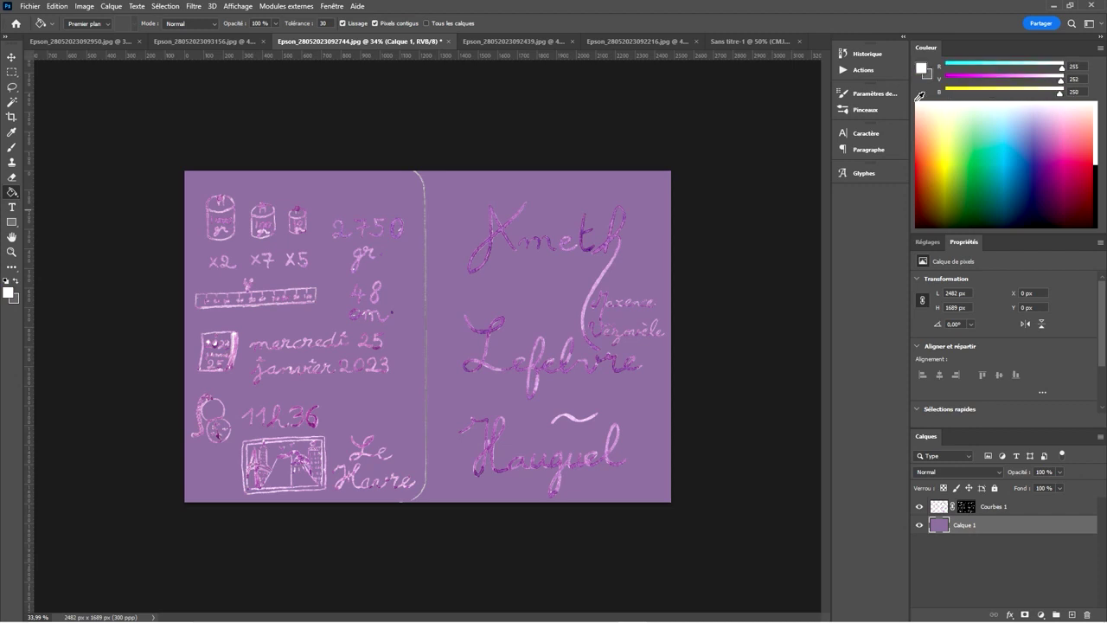
{"action": "left_click", "coordinate": [638, 198]}
- Duplicate the Courbes 1 layer and apply a red Color Overlay (Incrustation couleur) effect to the copy
{"action": "left_click", "coordinate": [12, 58]}
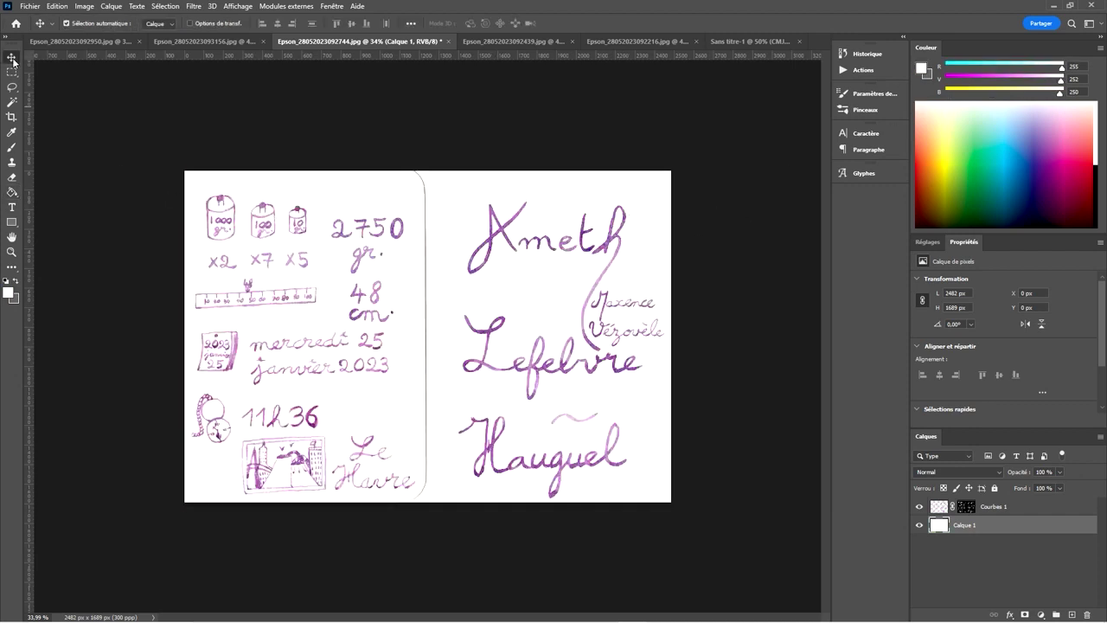
{"action": "left_click_drag", "start_coordinate": [990, 507], "coordinate": [1073, 615]}
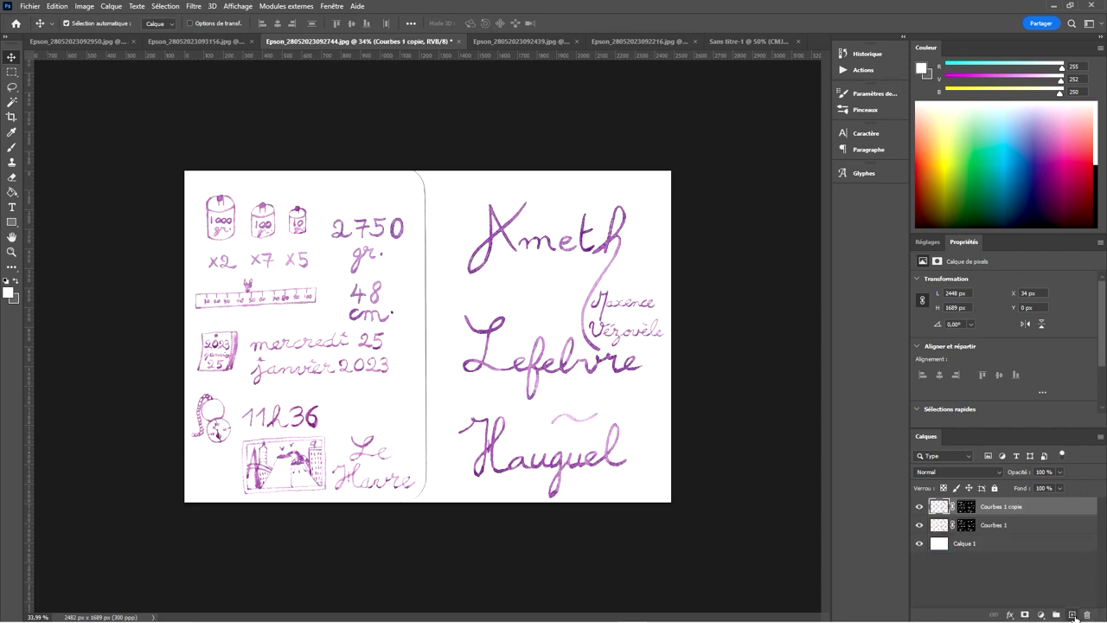
{"action": "left_click", "coordinate": [1009, 614]}
{"action": "left_click", "coordinate": [1014, 569]}
{"action": "left_click", "coordinate": [1032, 149]}
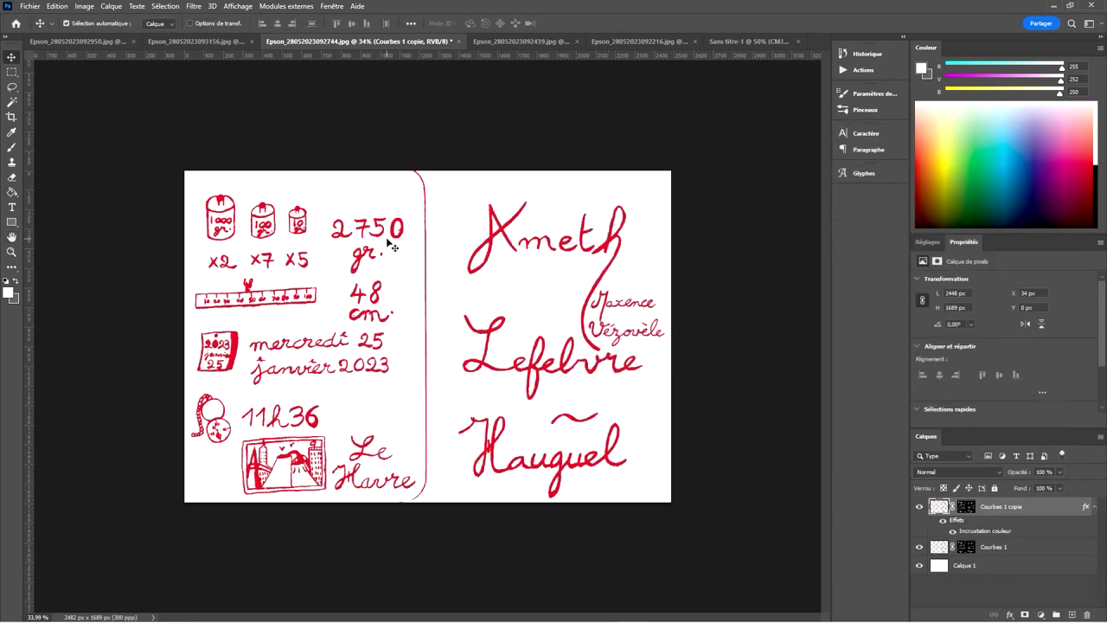
- Try to select the white background with the Magic Wand on the Courbes 1 layer and target that layer's mask
{"action": "left_click", "coordinate": [13, 103]}
{"action": "left_click", "coordinate": [995, 547]}
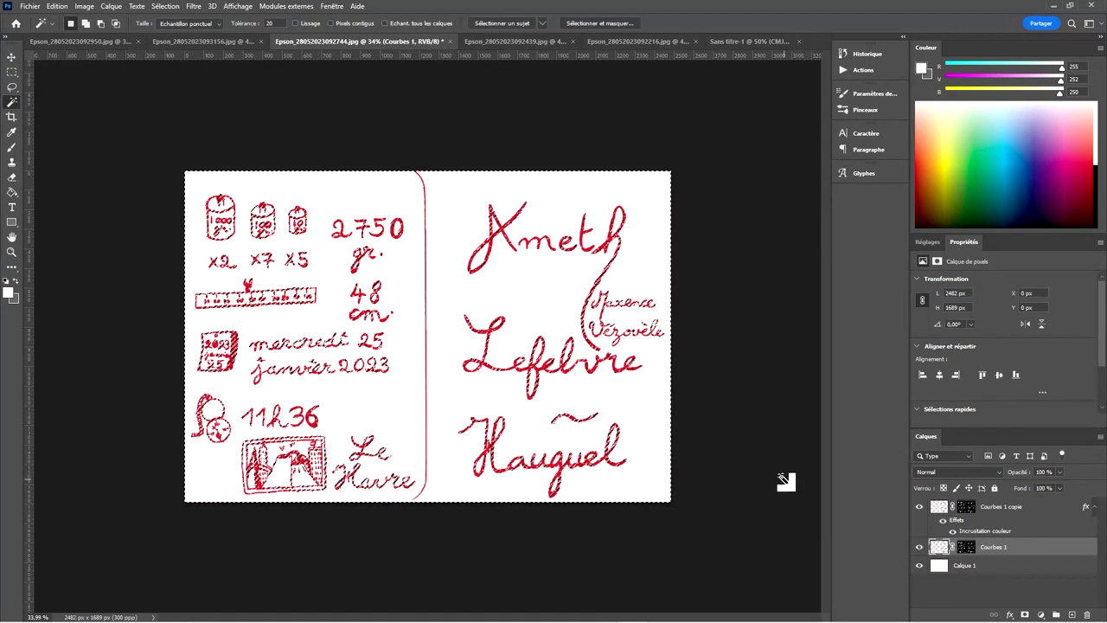
{"action": "left_click", "coordinate": [585, 406]}
{"action": "left_click", "coordinate": [164, 6]}
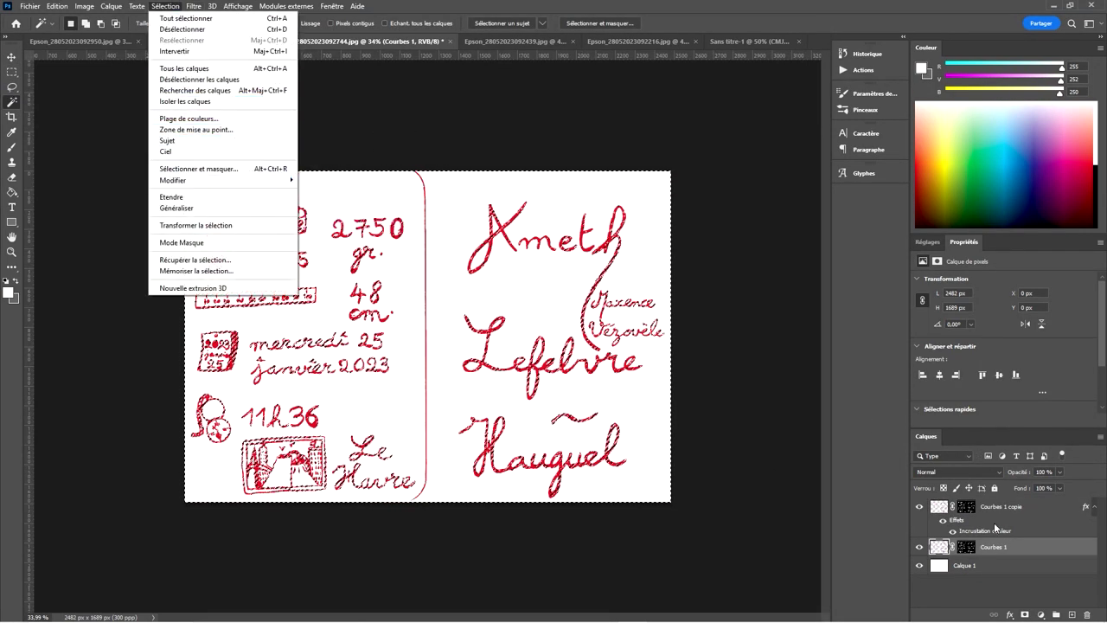
{"action": "left_click", "coordinate": [966, 547]}
{"action": "left_click", "coordinate": [966, 547]}
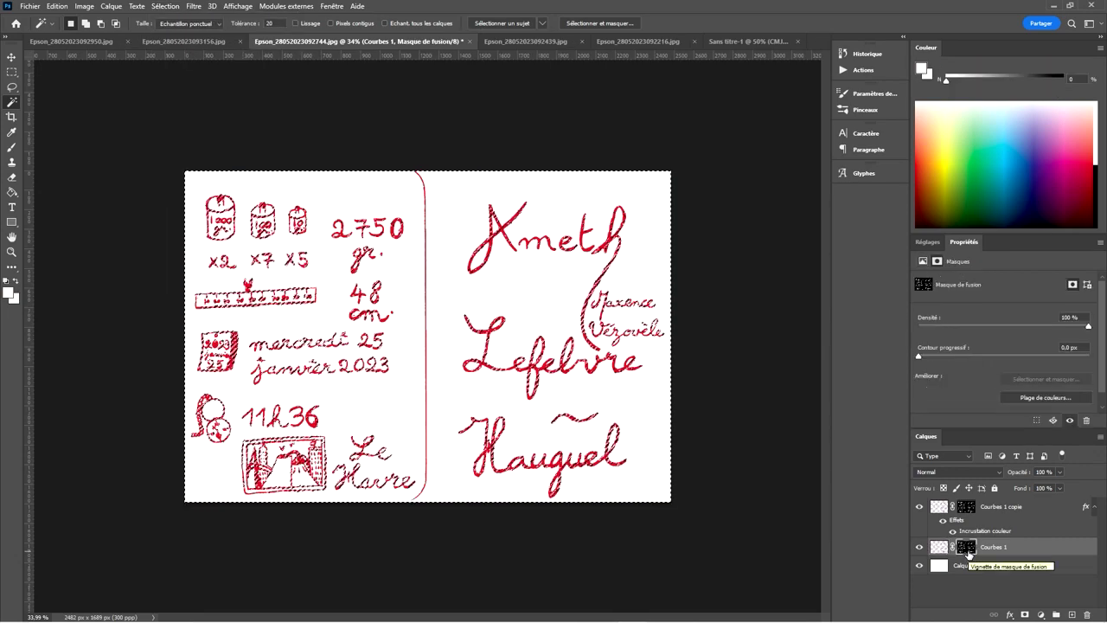
- Add a blank layer beneath Courbes 1 copie and merge the two to rasterize the copy's mask and red Color Overlay
{"action": "left_click", "coordinate": [1071, 614]}
{"action": "left_click", "coordinate": [1024, 522]}
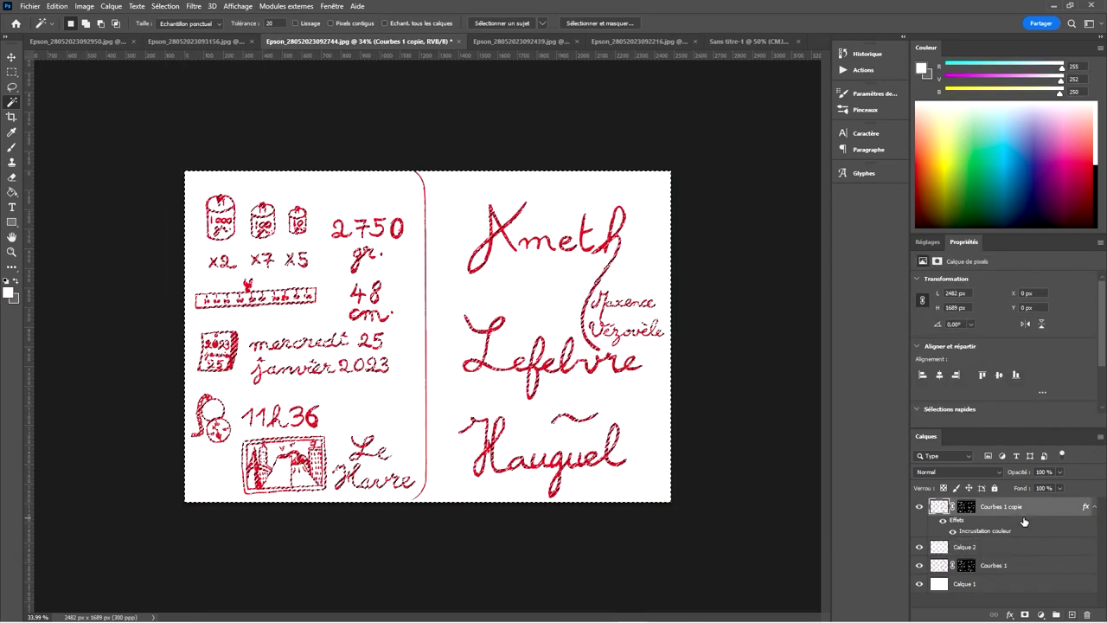
{"action": "left_click", "coordinate": [1026, 547]}
{"action": "left_click", "coordinate": [1029, 529]}
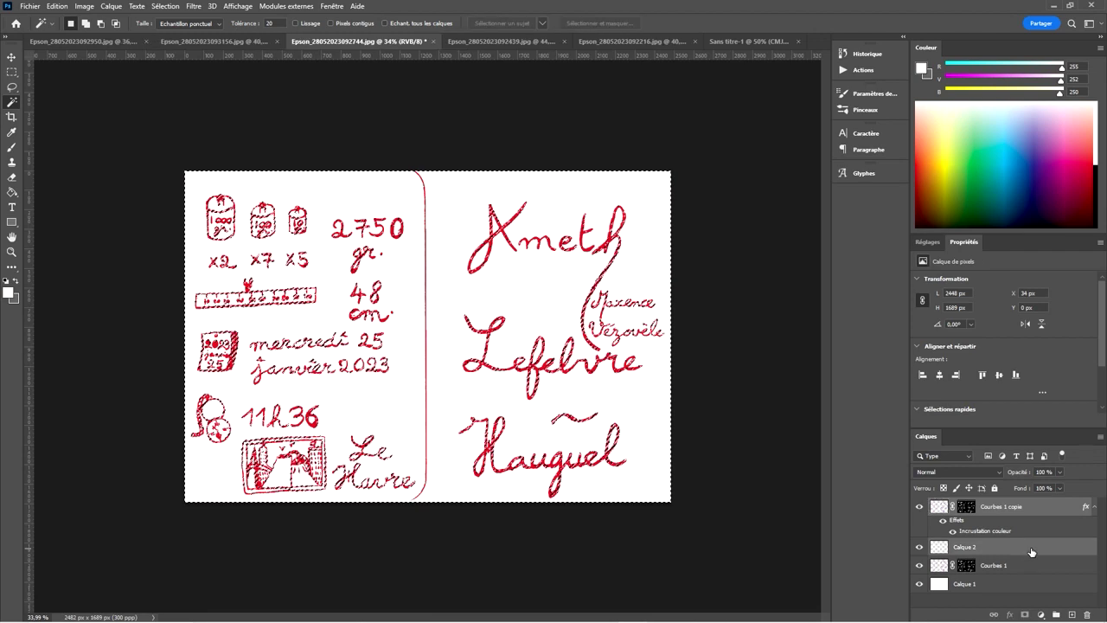
{"action": "left_click", "coordinate": [1031, 550], "text": "shift"}
{"action": "key", "text": "ctrl+e"}
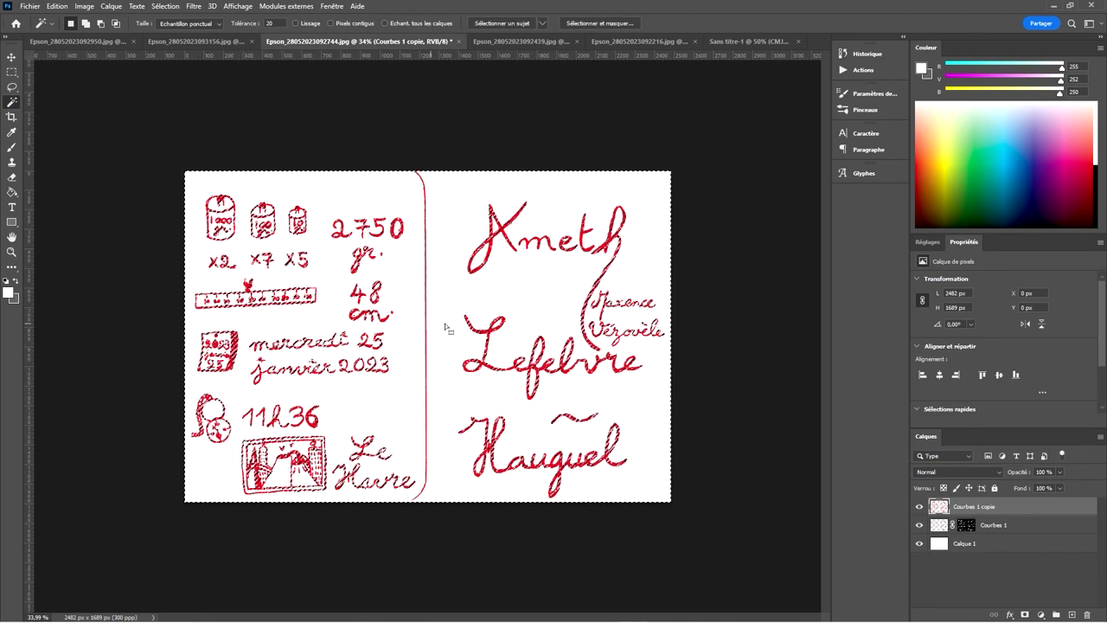
- Select all the red lettering and drawings on the Courbes 1 copie layer with the Magic Wand
{"action": "left_click", "coordinate": [493, 245]}
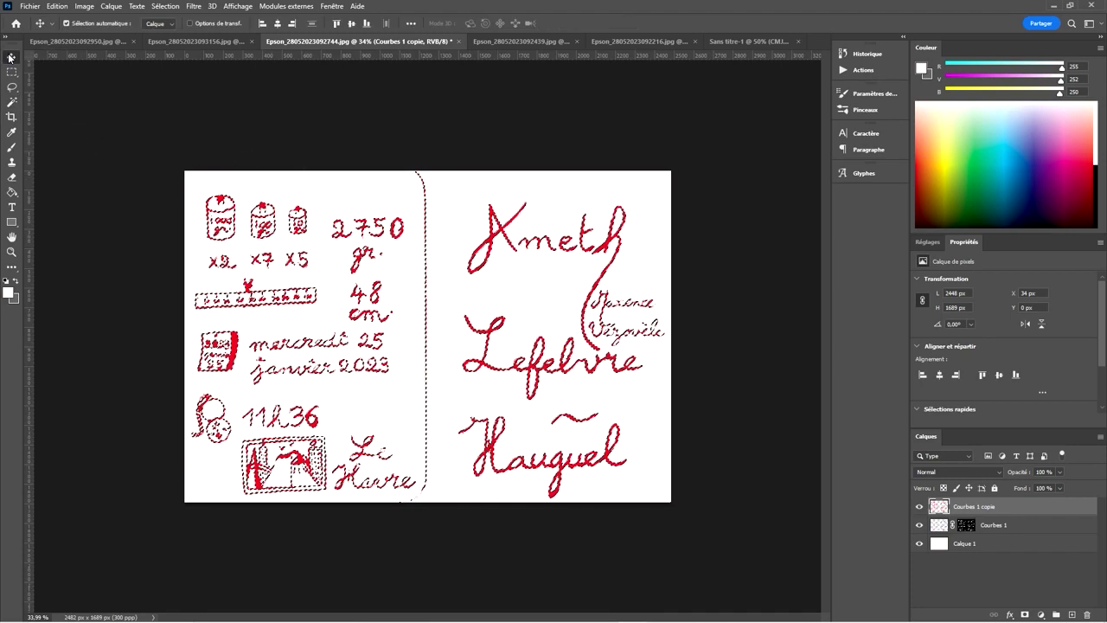
{"action": "key", "text": "shift"}
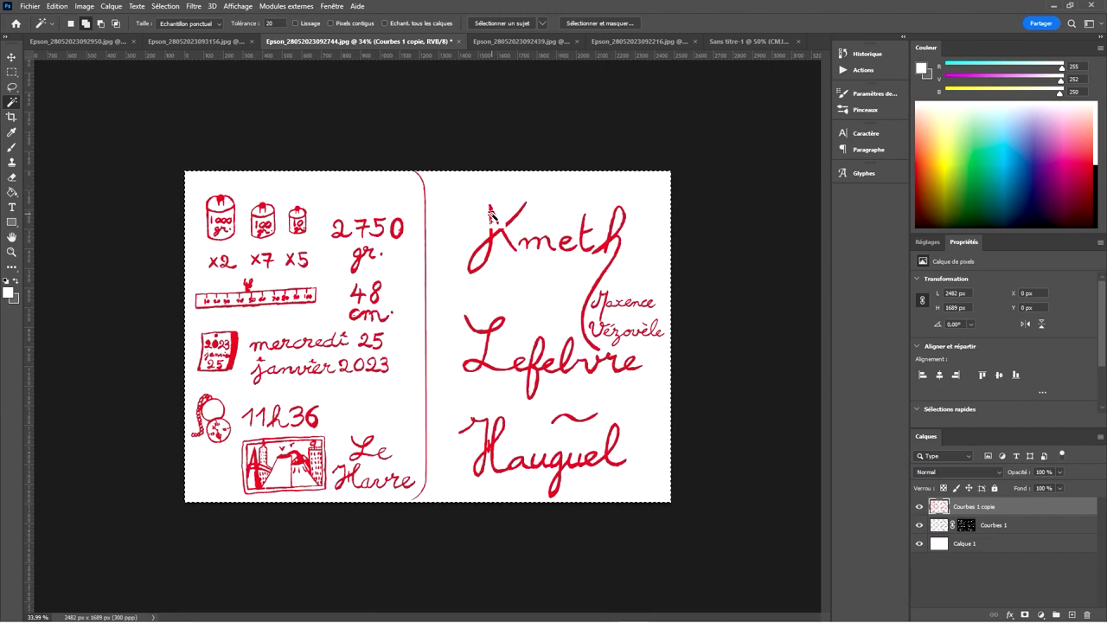
{"action": "left_click", "coordinate": [427, 213]}
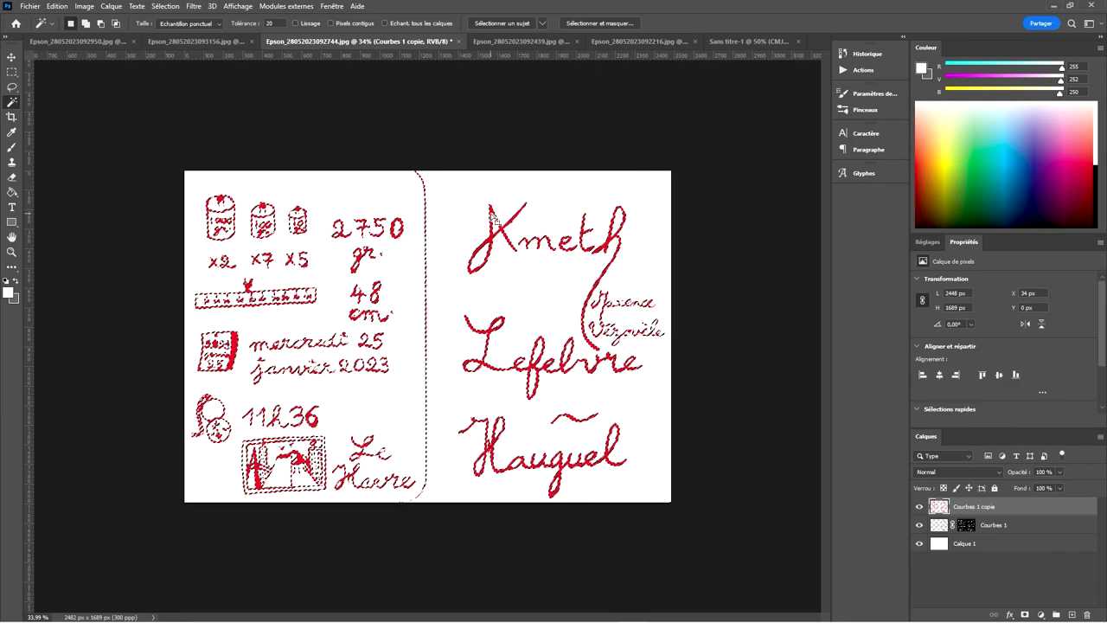
- Try to subtract only the vertical dividing line from the artwork selection with the Magic Wand
{"action": "scroll", "coordinate": [425, 214], "scroll_direction": "up", "scroll_amount": 5}
{"action": "left_click", "coordinate": [426, 215], "text": "alt"}
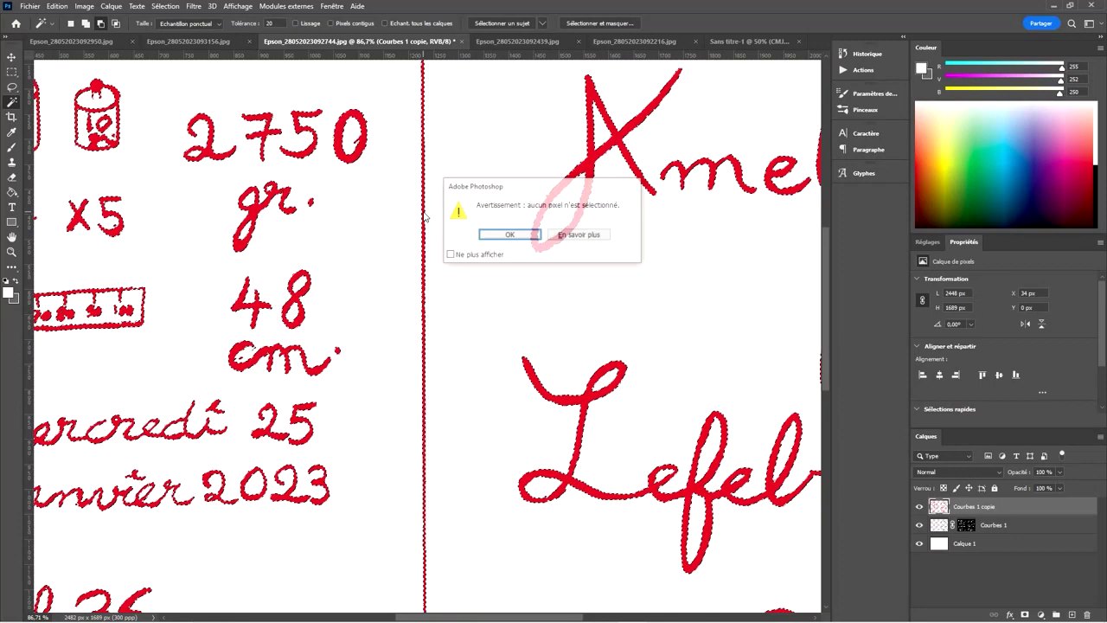
{"action": "left_click", "coordinate": [518, 234]}
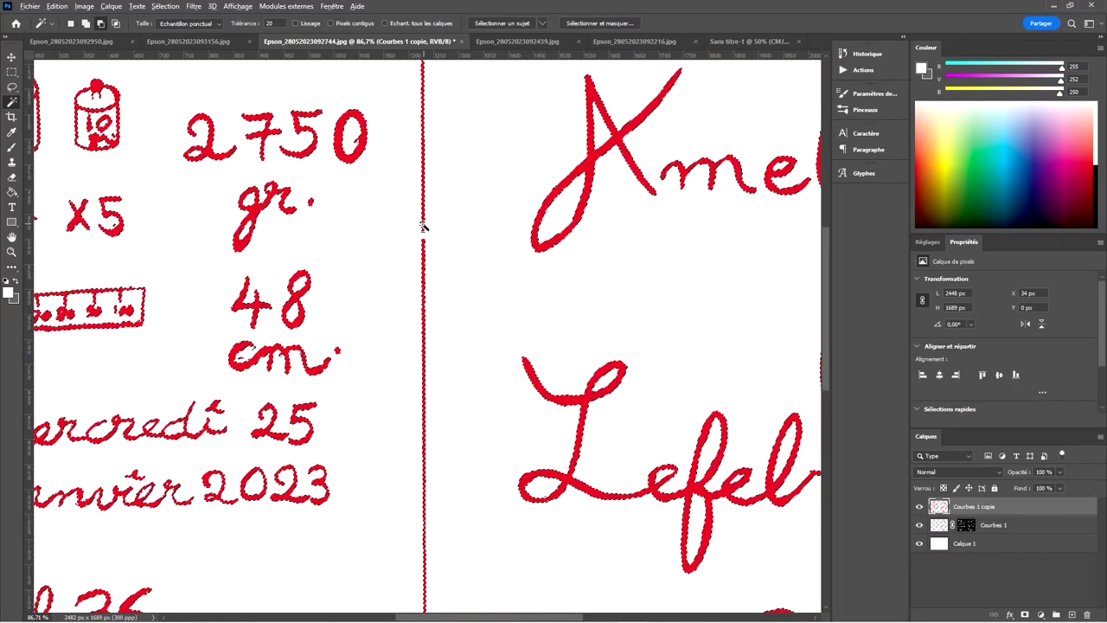
{"action": "left_click", "coordinate": [424, 226], "text": "alt"}
{"action": "left_click", "coordinate": [492, 233]}
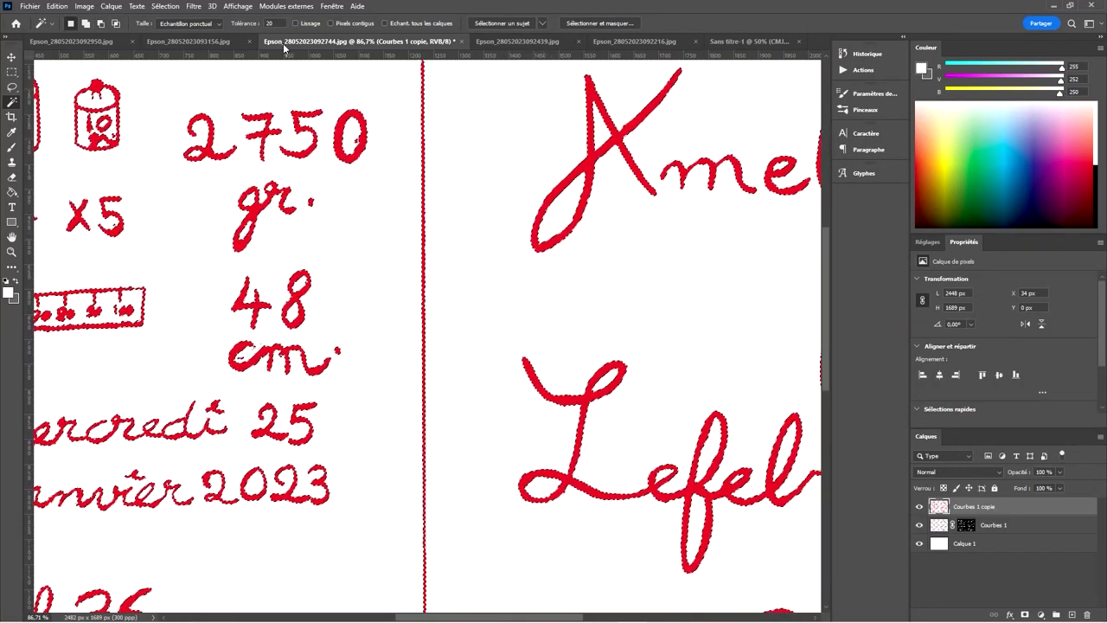
- Limit the Magic Wand to contiguous pixels, subtract the vertical dividing line from the selection, and invert the selection
{"action": "left_click", "coordinate": [332, 24]}
{"action": "left_click", "coordinate": [423, 140], "text": "alt"}
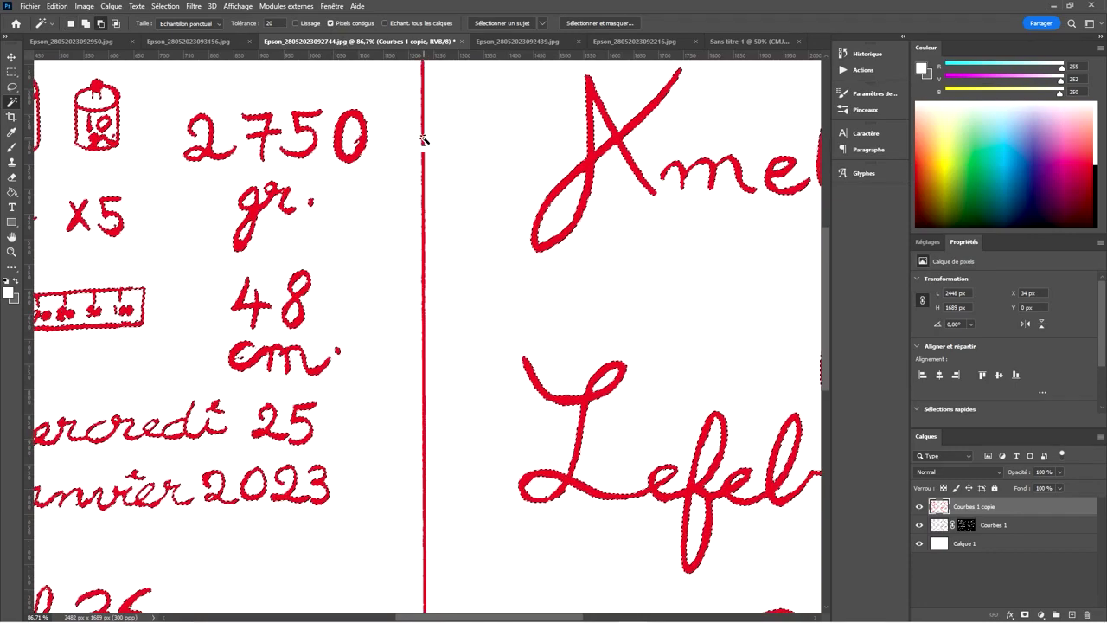
{"action": "key", "text": "ctrl+0"}
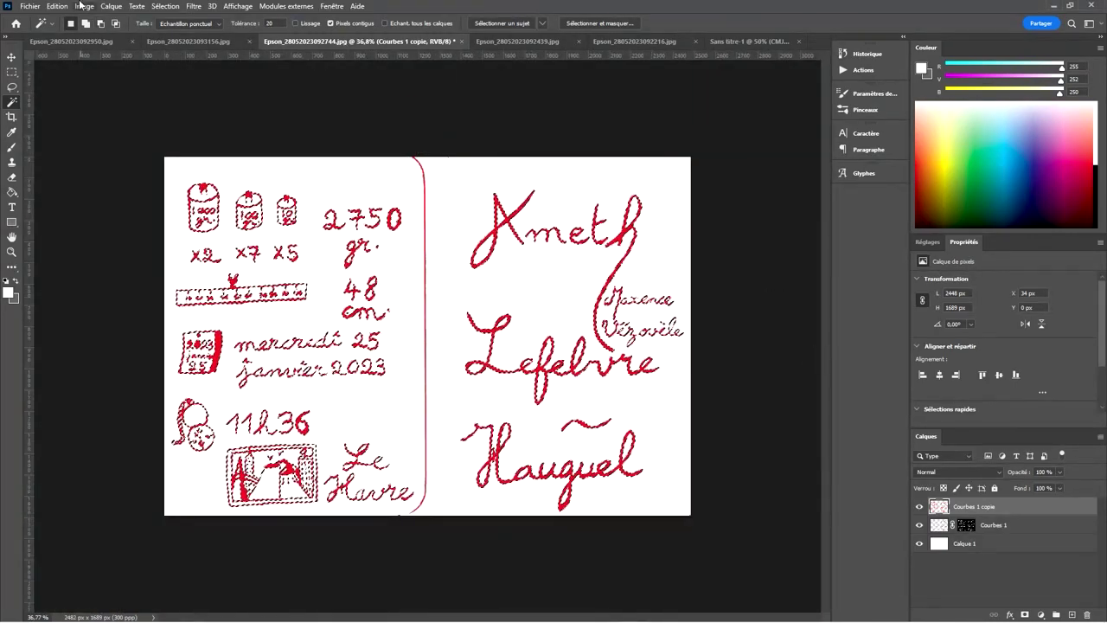
{"action": "left_click", "coordinate": [165, 6]}
{"action": "left_click", "coordinate": [173, 57]}
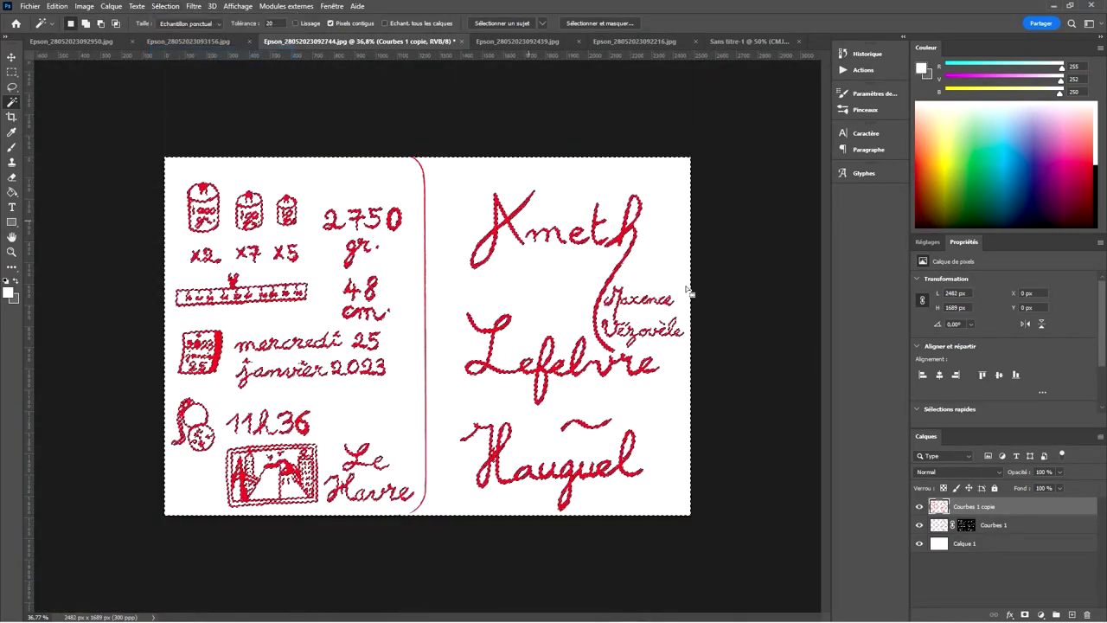
- Try to paint the inverted selection black directly on the Courbes 1 layer's pixels and deselect
{"action": "left_click", "coordinate": [963, 526]}
{"action": "left_click", "coordinate": [940, 526]}
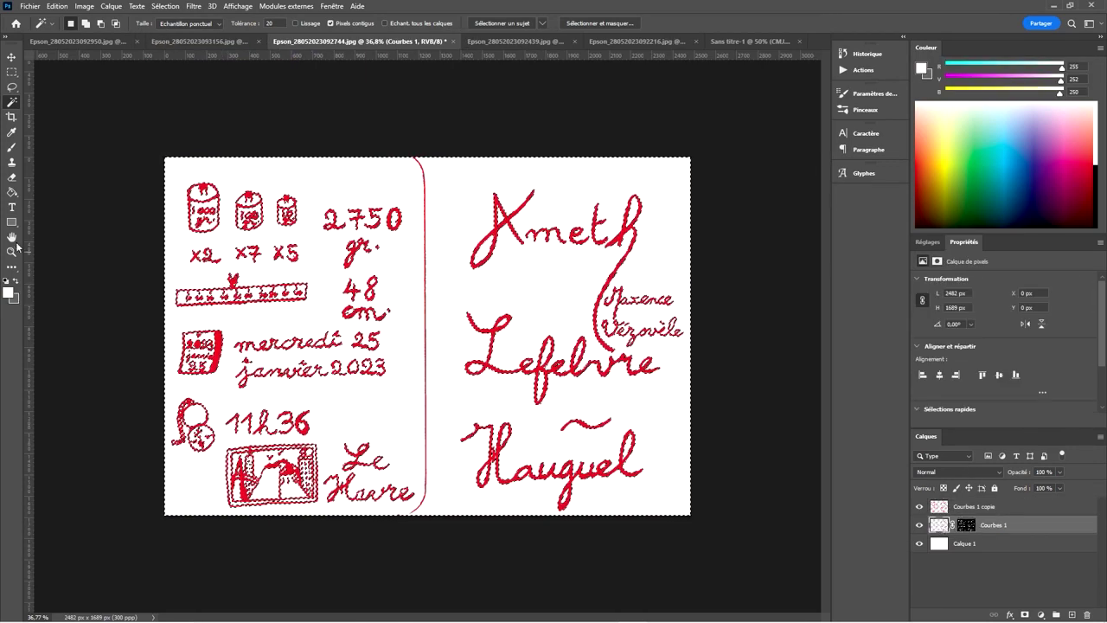
{"action": "left_click", "coordinate": [11, 147]}
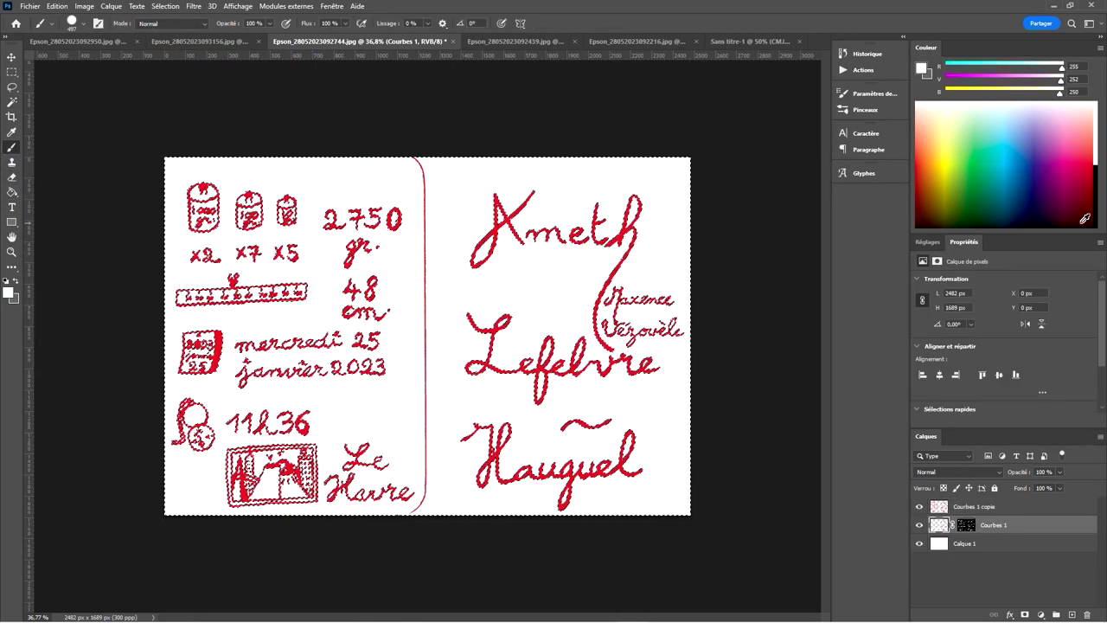
{"action": "left_click_drag", "start_coordinate": [1083, 218], "coordinate": [1099, 222]}
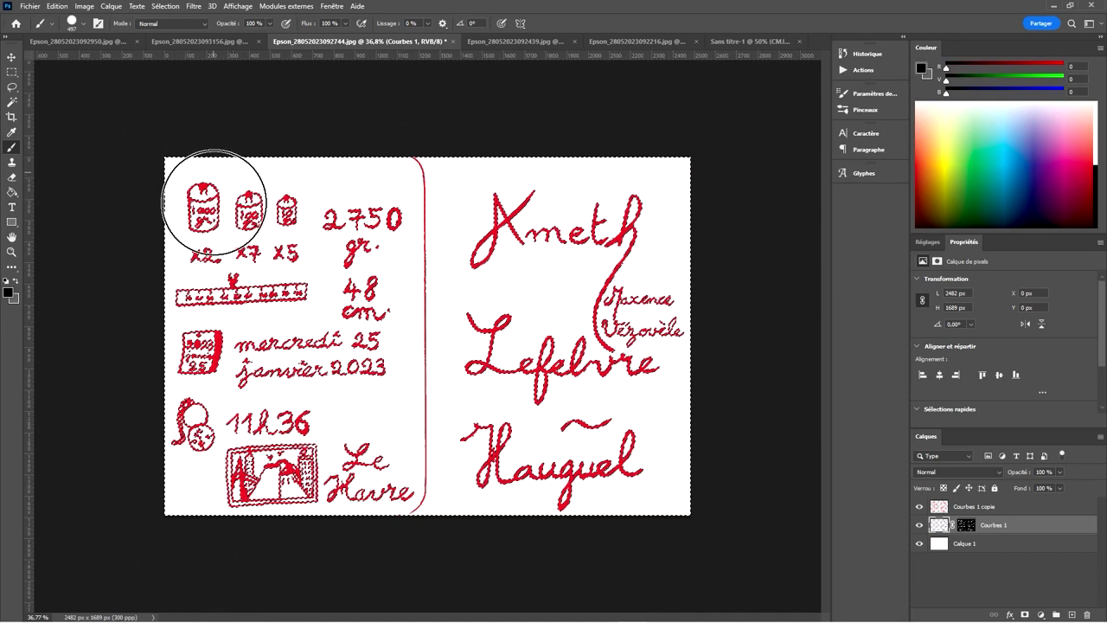
{"action": "mouse_move", "coordinate": [327, 493]}
{"action": "left_mouse_down"}
{"action": "mouse_move", "coordinate": [405, 357]}
{"action": "mouse_move", "coordinate": [581, 143]}
{"action": "mouse_move", "coordinate": [681, 552]}
{"action": "mouse_move", "coordinate": [91, 100]}
{"action": "left_mouse_up"}
{"action": "left_click", "coordinate": [12, 58]}
{"action": "key", "text": "ctrl+d"}
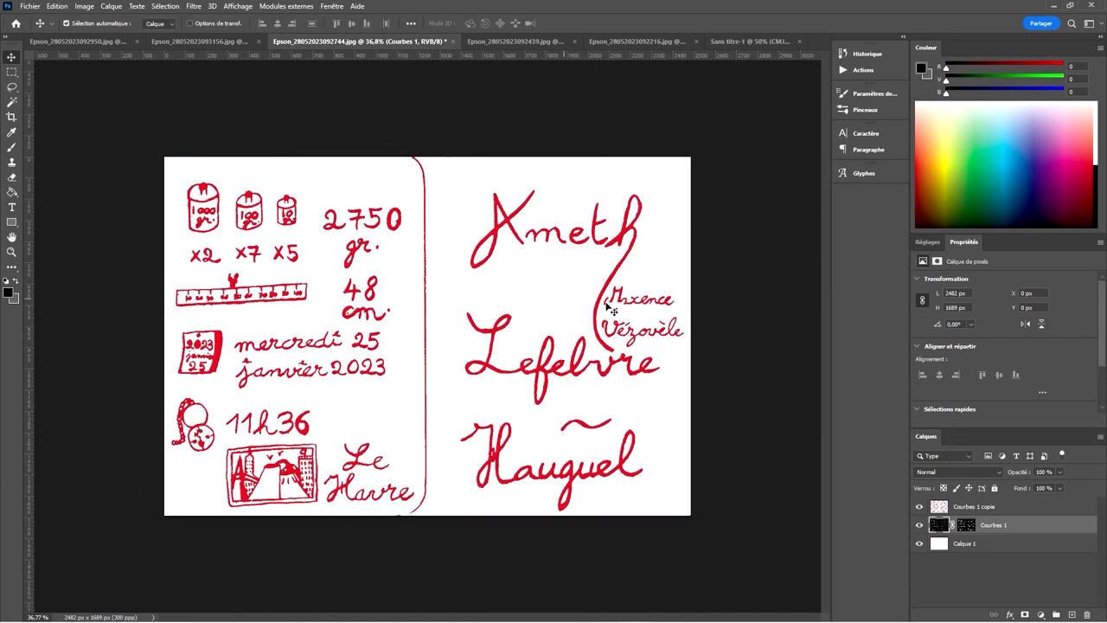
- Paint black over the selected area on the Courbes 1 layer mask to hide the dividing line, and deselect
{"action": "left_click", "coordinate": [966, 524], "text": "ctrl"}
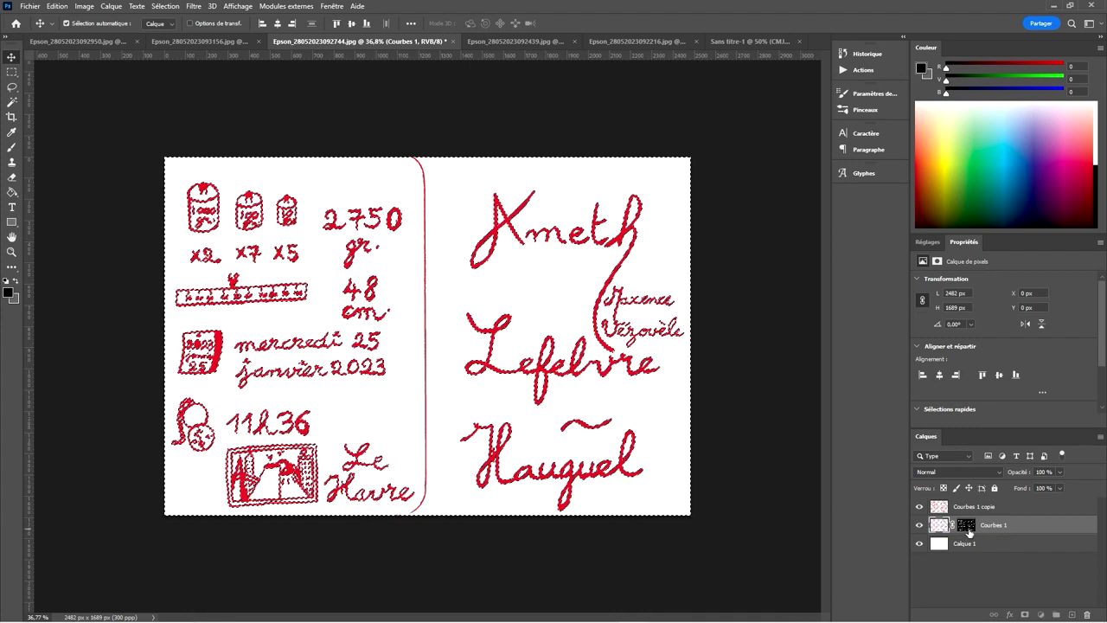
{"action": "key", "text": "b"}
{"action": "key", "text": "x"}
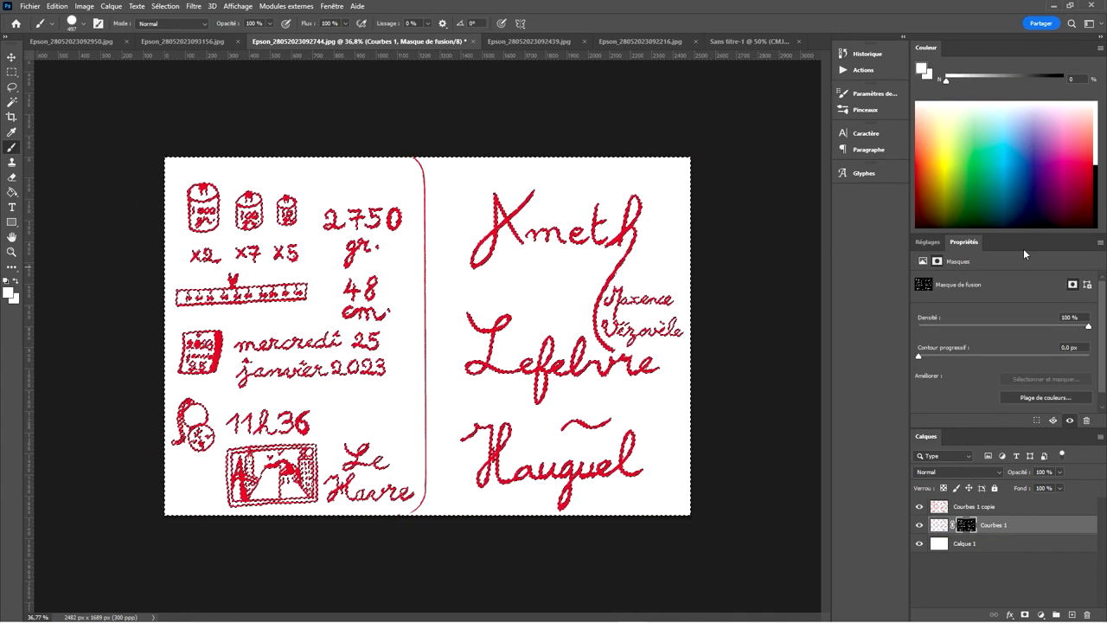
{"action": "left_click", "coordinate": [1096, 224]}
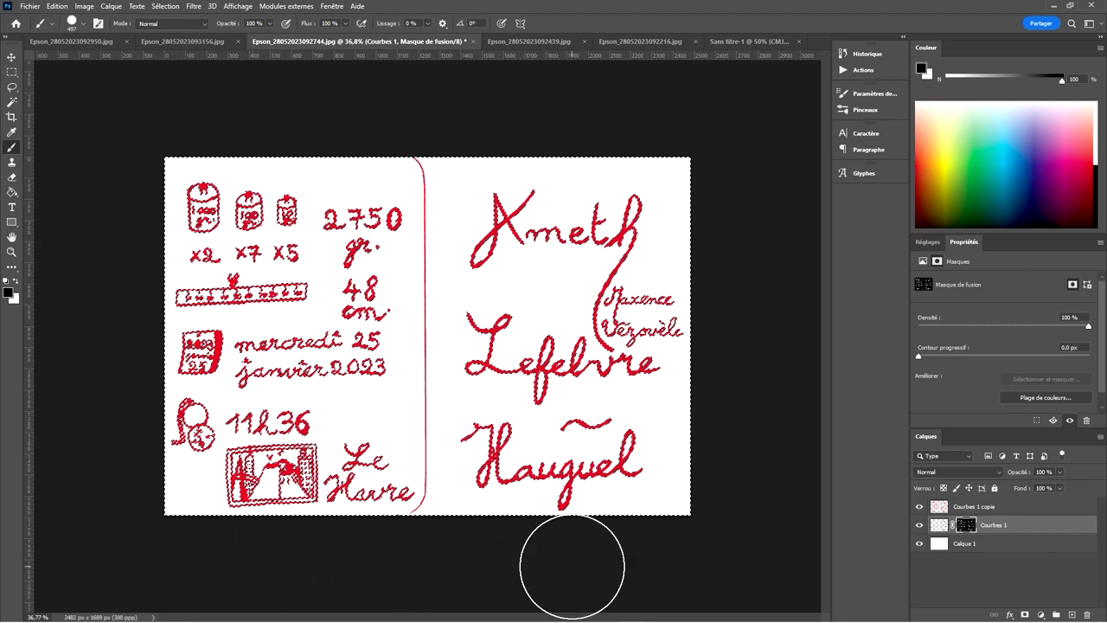
{"action": "key", "text": "ctrl+d"}
{"action": "key", "text": "v"}
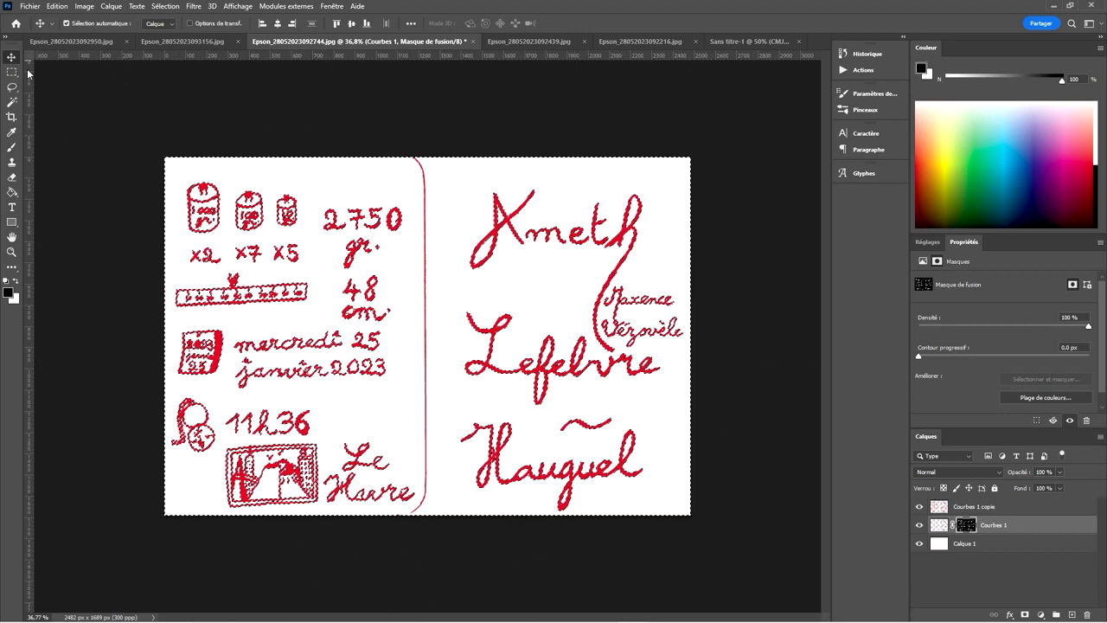
- Hide the red Courbes 1 copie layer and apply the layer mask permanently to Courbes 1
{"action": "left_click", "coordinate": [939, 525]}
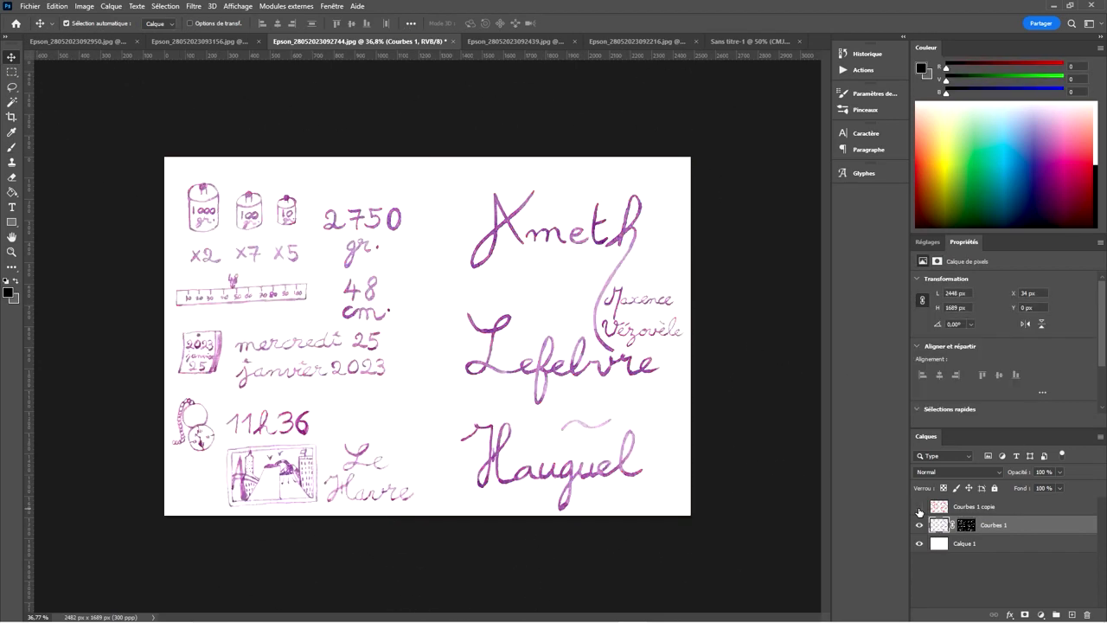
{"action": "left_click", "coordinate": [919, 507]}
{"action": "right_click", "coordinate": [1009, 525]}
{"action": "key", "text": "Escape"}
{"action": "right_click", "coordinate": [968, 525]}
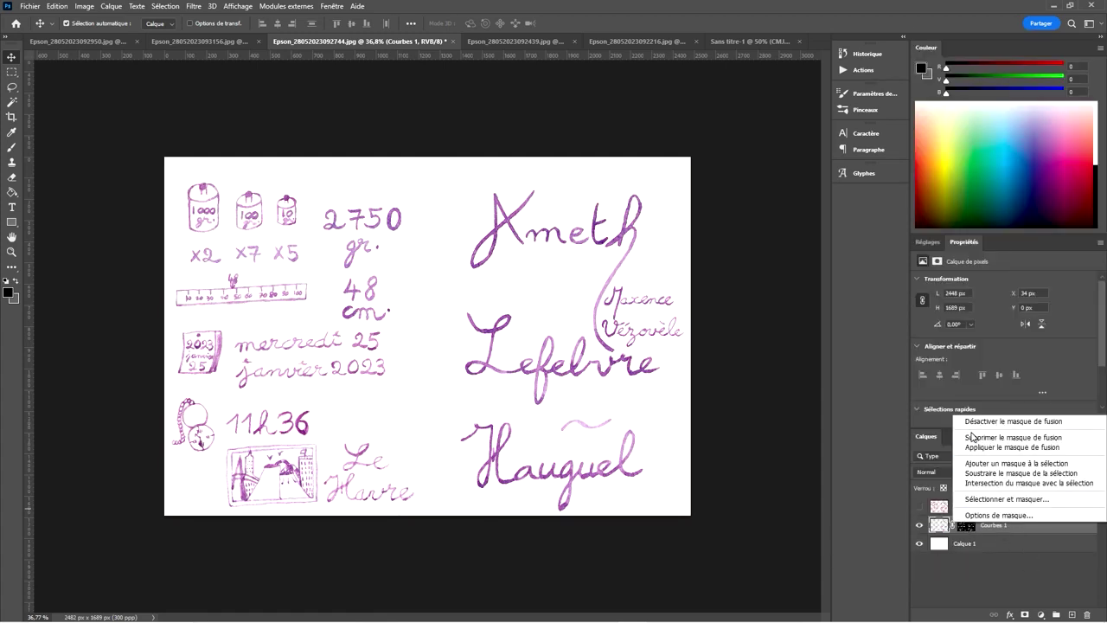
{"action": "left_click", "coordinate": [981, 447]}
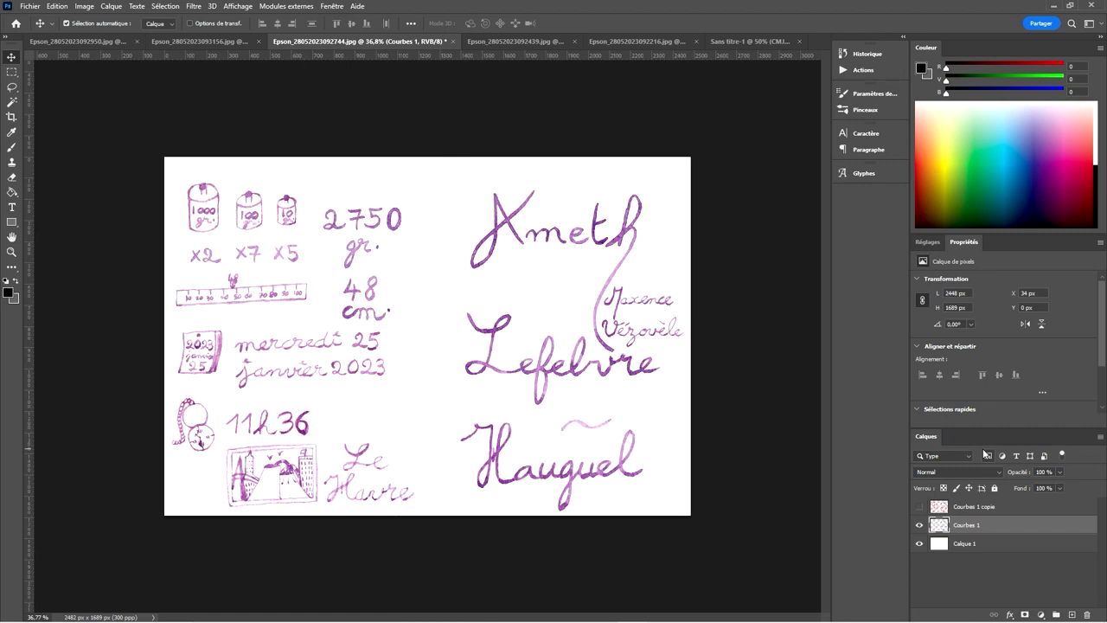
- Inspect the Courbes 1 cutout with and without the white background layer, checking both halves of the card for leftover marks
{"action": "left_click", "coordinate": [918, 544]}
{"action": "left_click", "coordinate": [918, 545]}
{"action": "scroll", "coordinate": [204, 189], "scroll_direction": "up", "scroll_amount": 3}
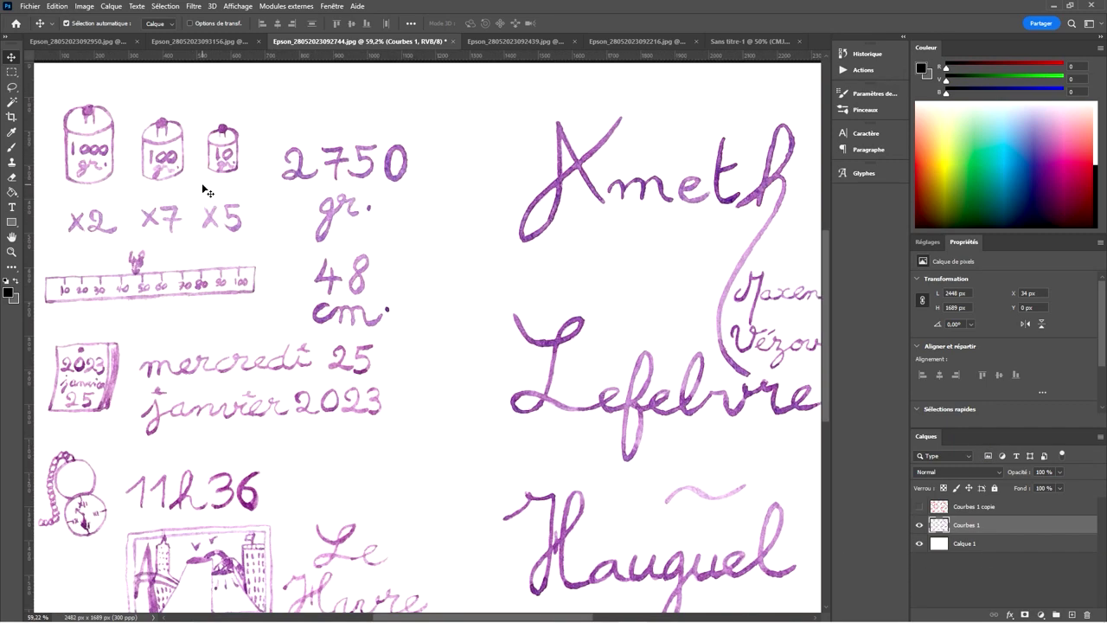
{"action": "scroll", "coordinate": [205, 191], "scroll_direction": "down", "scroll_amount": 2}
{"action": "scroll", "coordinate": [208, 190], "scroll_direction": "down", "scroll_amount": 2}
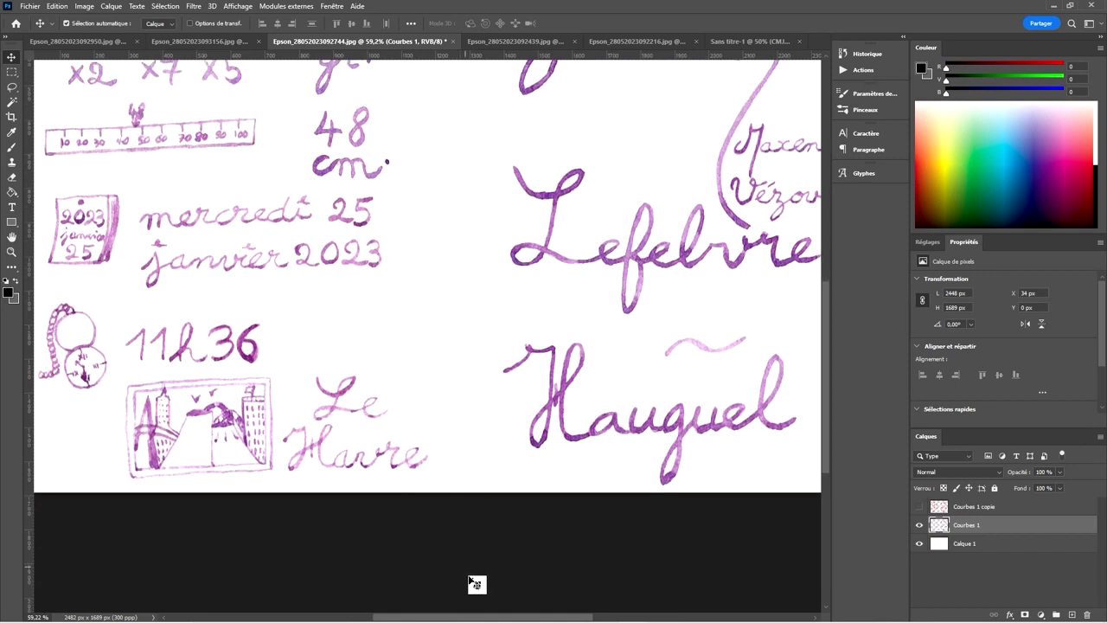
{"action": "scroll", "coordinate": [477, 583], "scroll_direction": "right", "scroll_amount": 4}
{"action": "scroll", "coordinate": [581, 494], "scroll_direction": "up", "scroll_amount": 4}
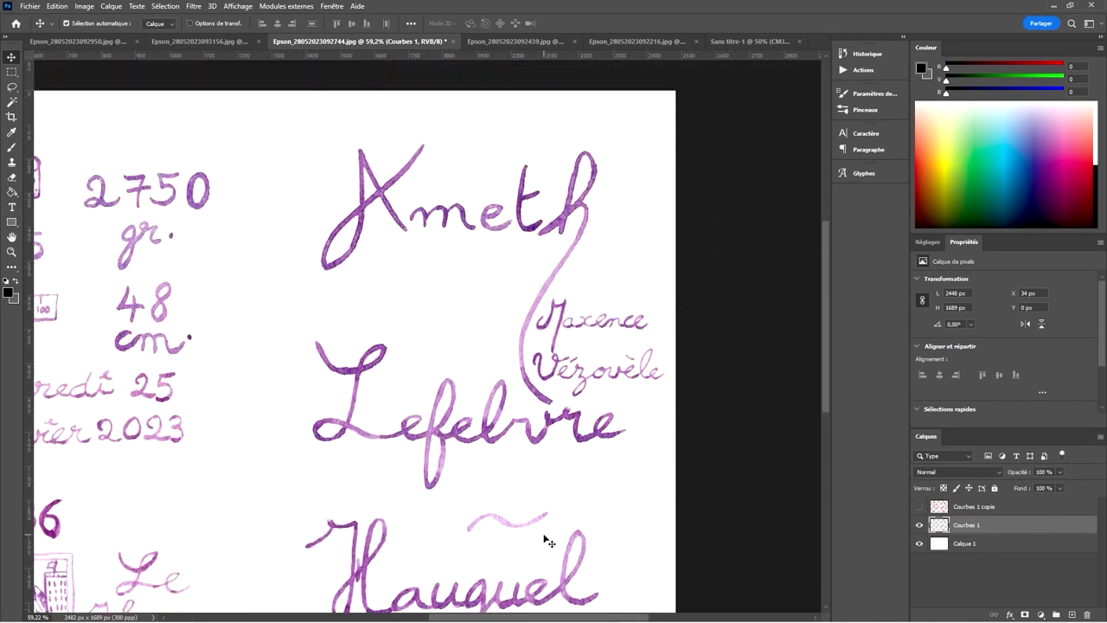
{"action": "left_click_drag", "start_coordinate": [563, 616], "coordinate": [450, 610]}
- Erase the stray grey specks inside the 0 and beside the 5 of 2750 with a small hard eraser
{"action": "scroll", "coordinate": [519, 415], "scroll_direction": "up", "scroll_amount": 5}
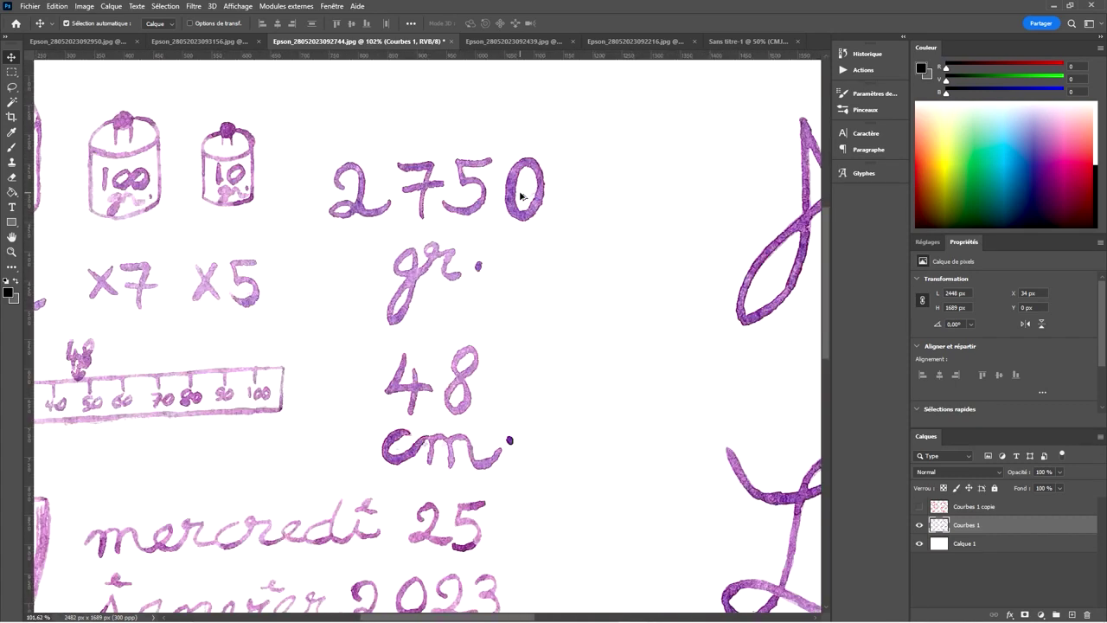
{"action": "scroll", "coordinate": [519, 193], "scroll_direction": "up", "scroll_amount": 5}
{"action": "left_click", "coordinate": [12, 177]}
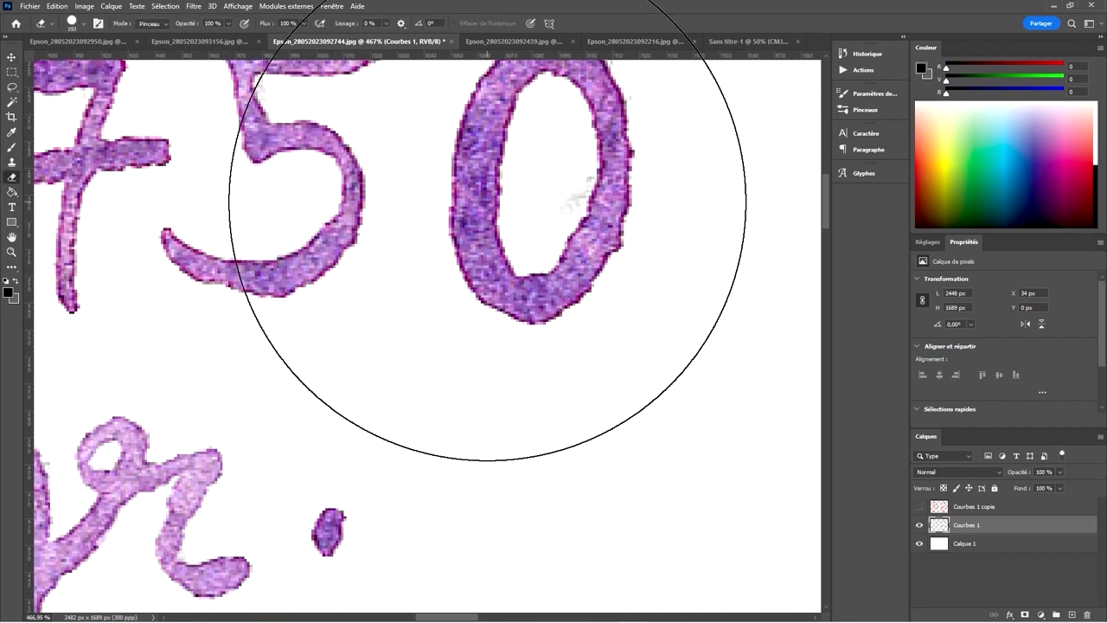
{"action": "left_click", "coordinate": [76, 24]}
{"action": "left_click", "coordinate": [68, 59]}
{"action": "left_click", "coordinate": [568, 202]}
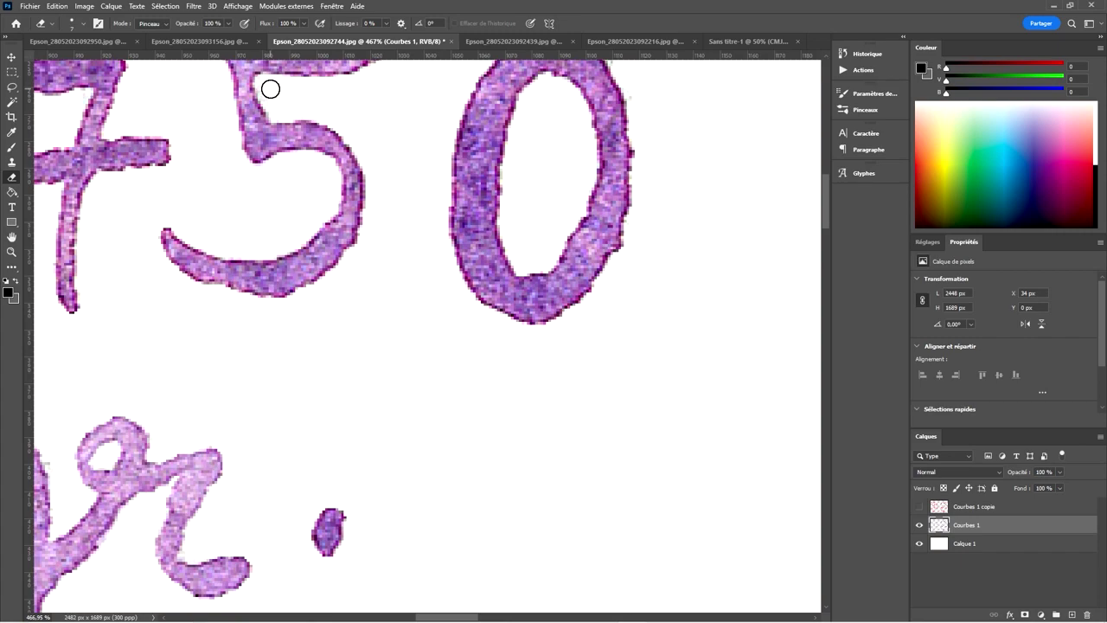
- Examine the gram weights, their multipliers and the lettering on the Courbes 1 cutout for leftover specks
{"action": "scroll", "coordinate": [324, 140], "scroll_direction": "down", "scroll_amount": 6}
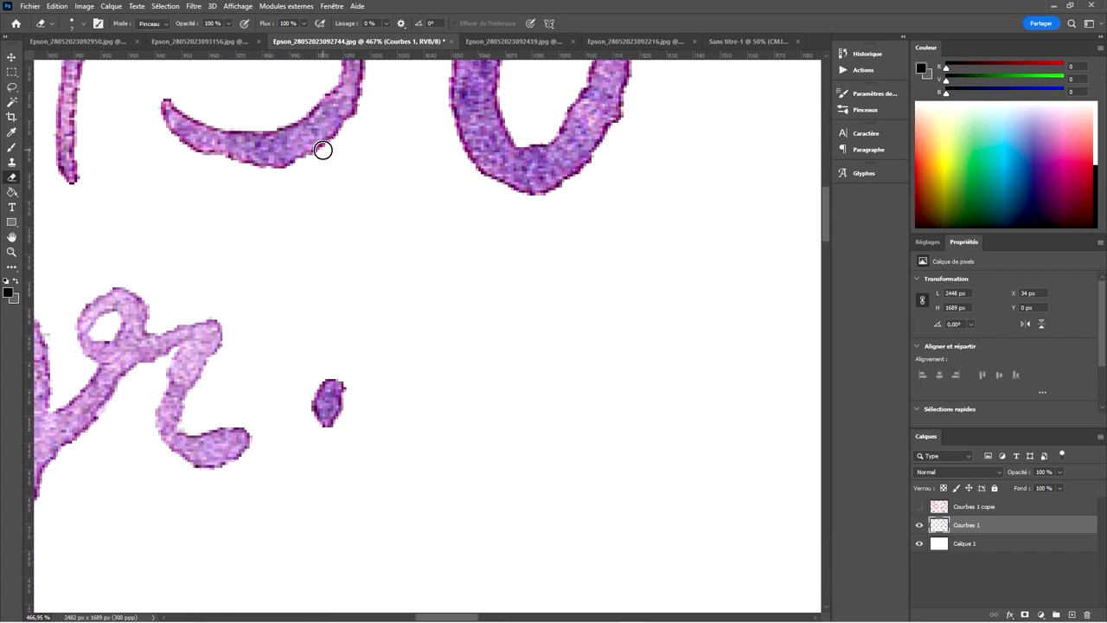
{"action": "scroll", "coordinate": [322, 140], "scroll_direction": "down", "scroll_amount": 3}
{"action": "scroll", "coordinate": [173, 181], "scroll_direction": "up", "scroll_amount": 6}
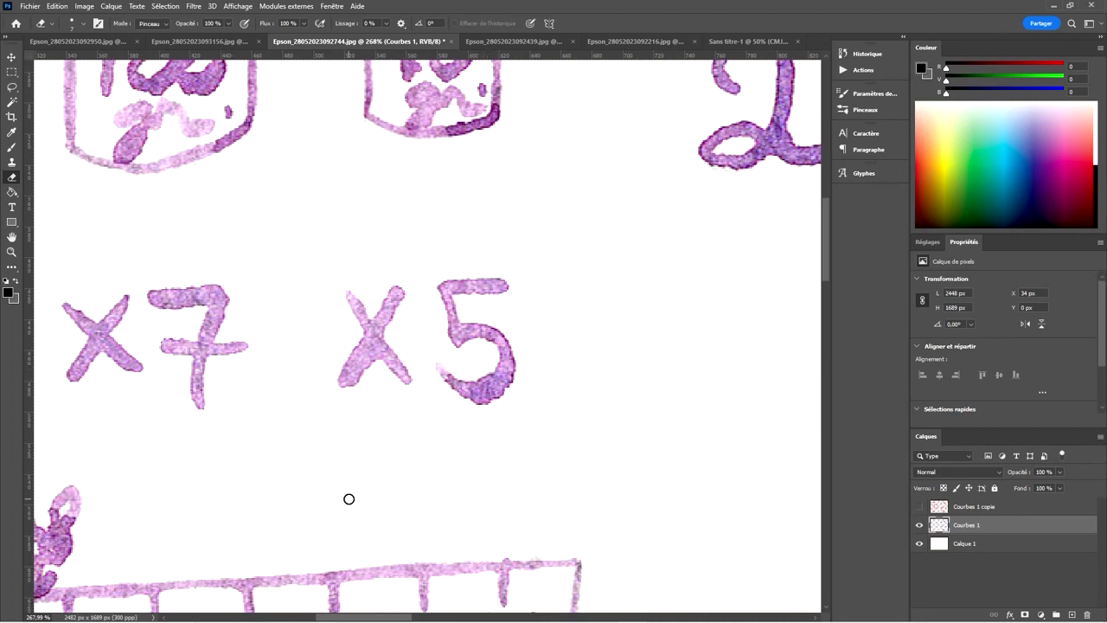
{"action": "scroll", "coordinate": [349, 499], "scroll_direction": "left", "scroll_amount": 5}
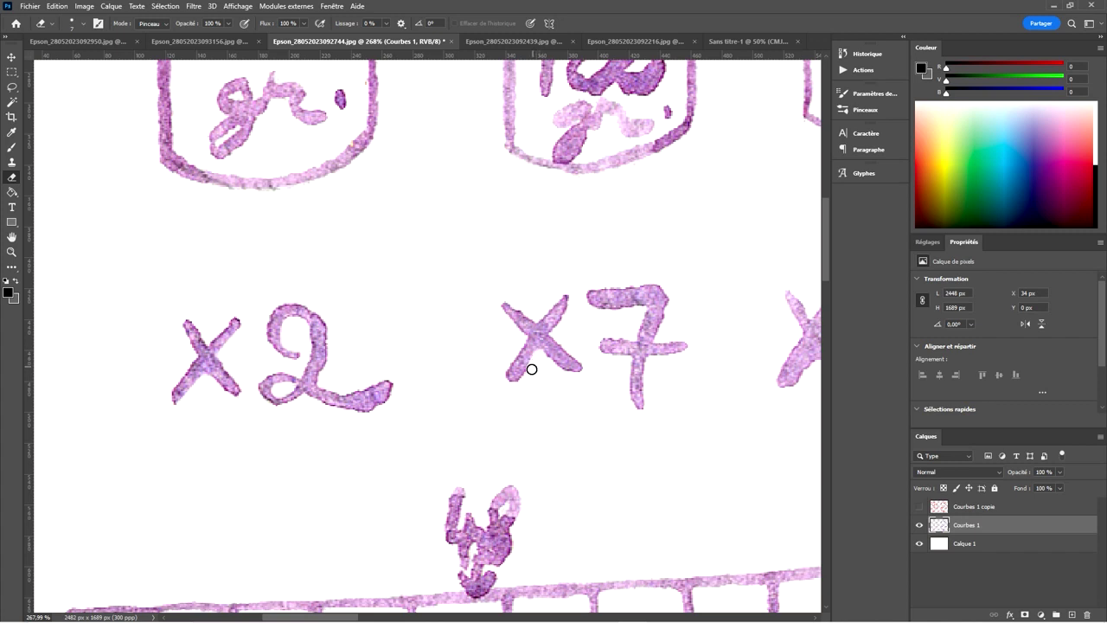
{"action": "scroll", "coordinate": [487, 300], "scroll_direction": "up", "scroll_amount": 3}
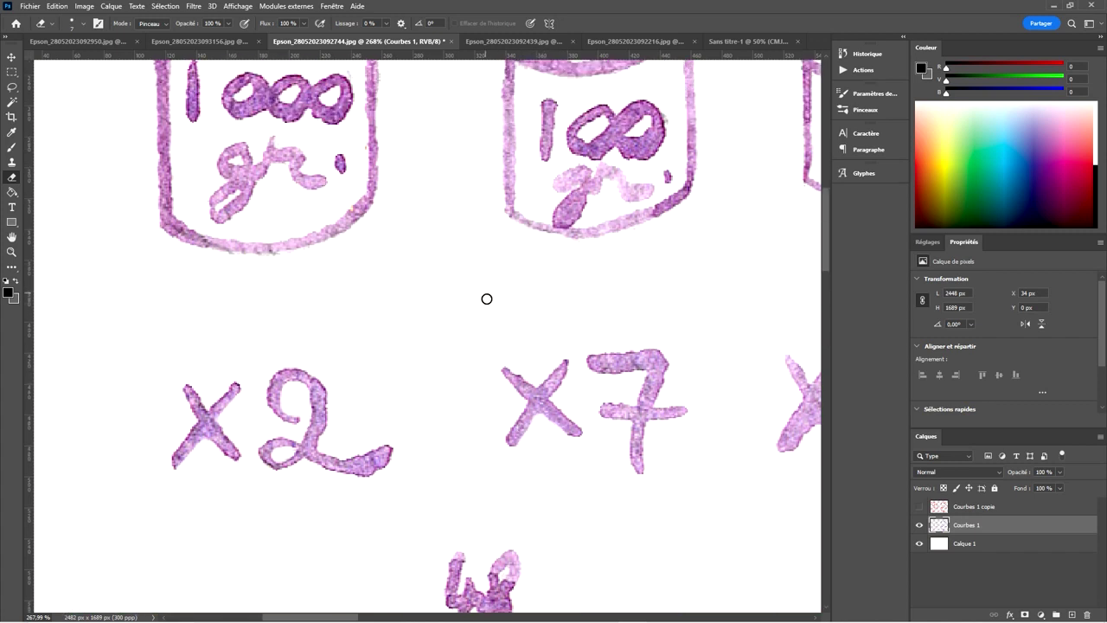
{"action": "scroll", "coordinate": [433, 416], "scroll_direction": "up", "scroll_amount": 6}
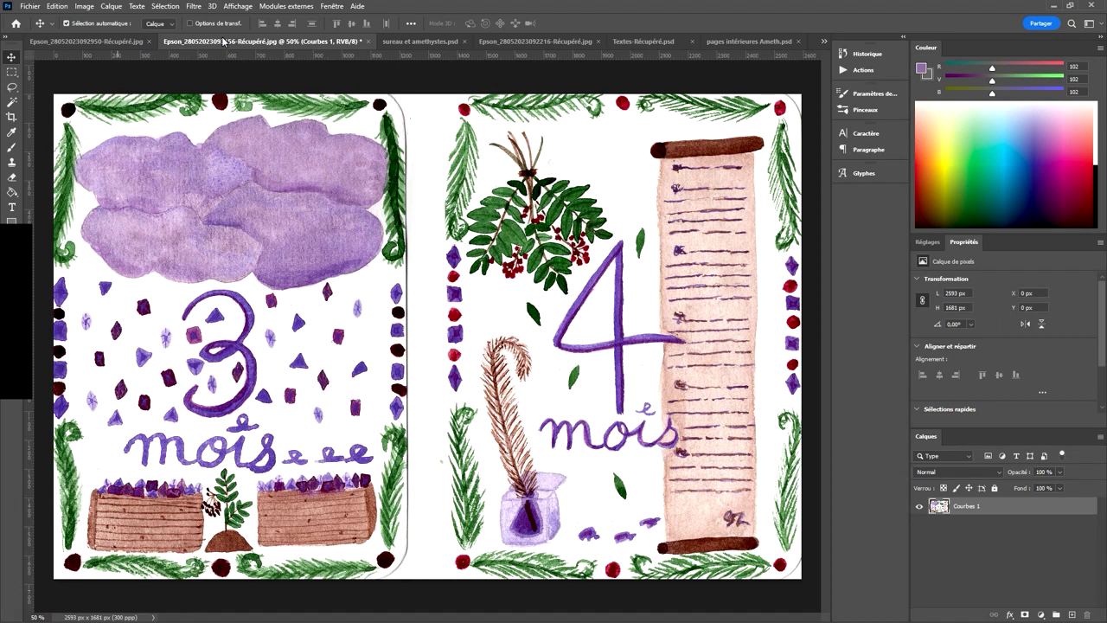
- In sureau et amethystes.psd, select the leftmost of the three loose red berries with the lasso
{"action": "left_click", "coordinate": [126, 42]}
{"action": "left_click", "coordinate": [322, 42]}
{"action": "left_click", "coordinate": [399, 42]}
{"action": "key", "text": "l"}
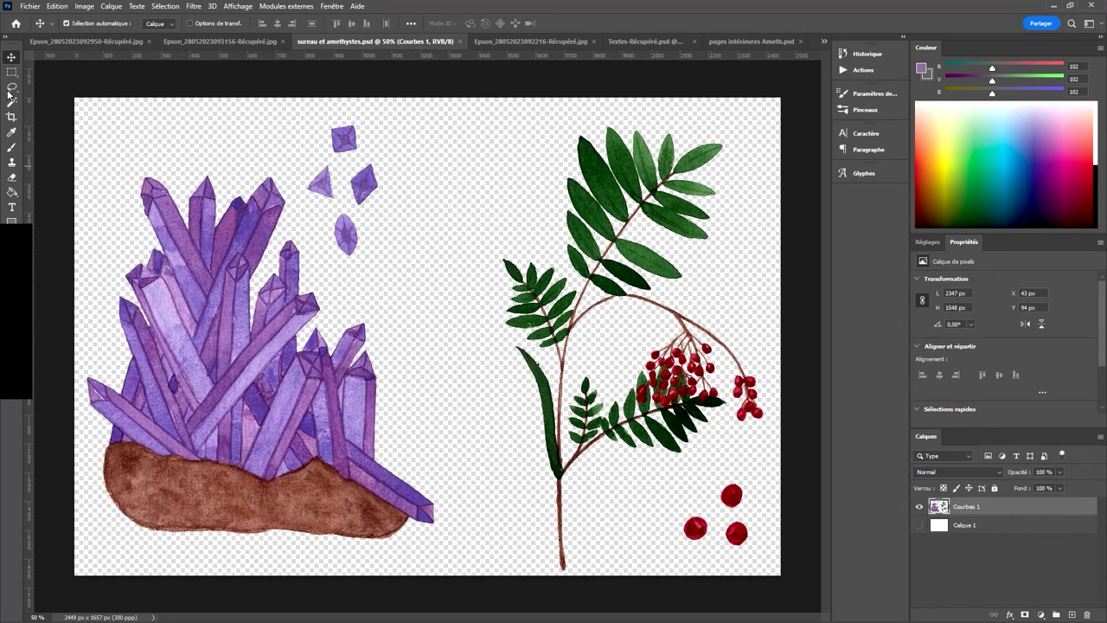
{"action": "left_click", "coordinate": [640, 41]}
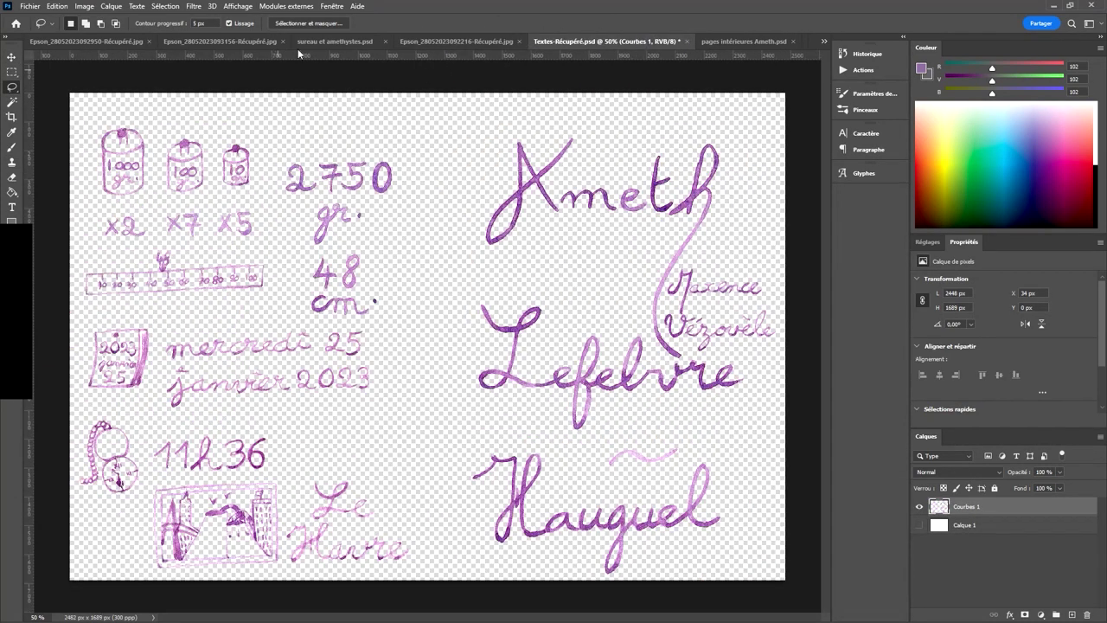
{"action": "left_click", "coordinate": [302, 42]}
{"action": "mouse_move", "coordinate": [687, 516]}
{"action": "left_mouse_down"}
{"action": "mouse_move", "coordinate": [709, 541]}
{"action": "mouse_move", "coordinate": [681, 534]}
{"action": "mouse_move", "coordinate": [691, 489]}
{"action": "mouse_move", "coordinate": [688, 516]}
{"action": "left_mouse_up"}
- Copy the selected berry into the pages intérieures document, scale it to about 71%, and place it in the page's upper-right corner
{"action": "left_click", "coordinate": [717, 42]}
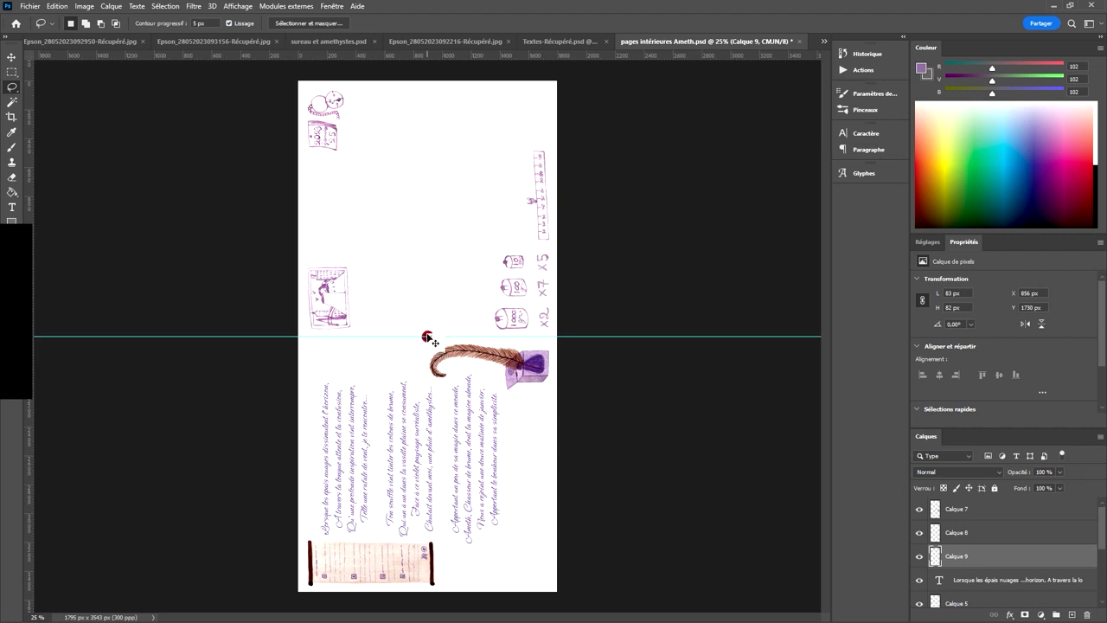
{"action": "key", "text": "ctrl+t"}
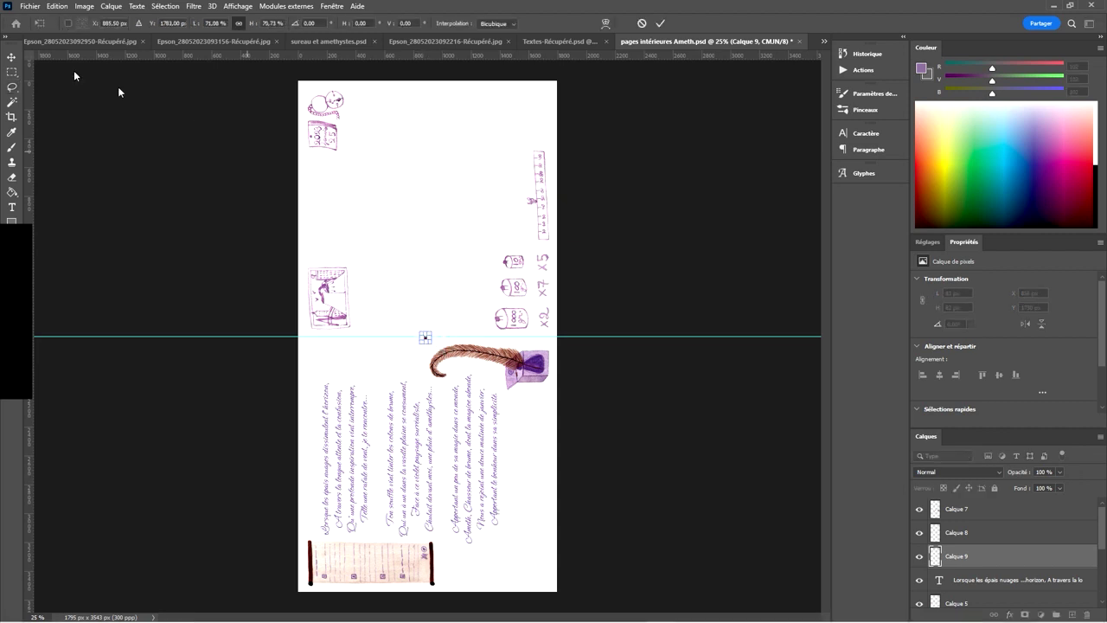
{"action": "key", "text": "Return"}
{"action": "left_click_drag", "start_coordinate": [424, 337], "coordinate": [545, 90]}
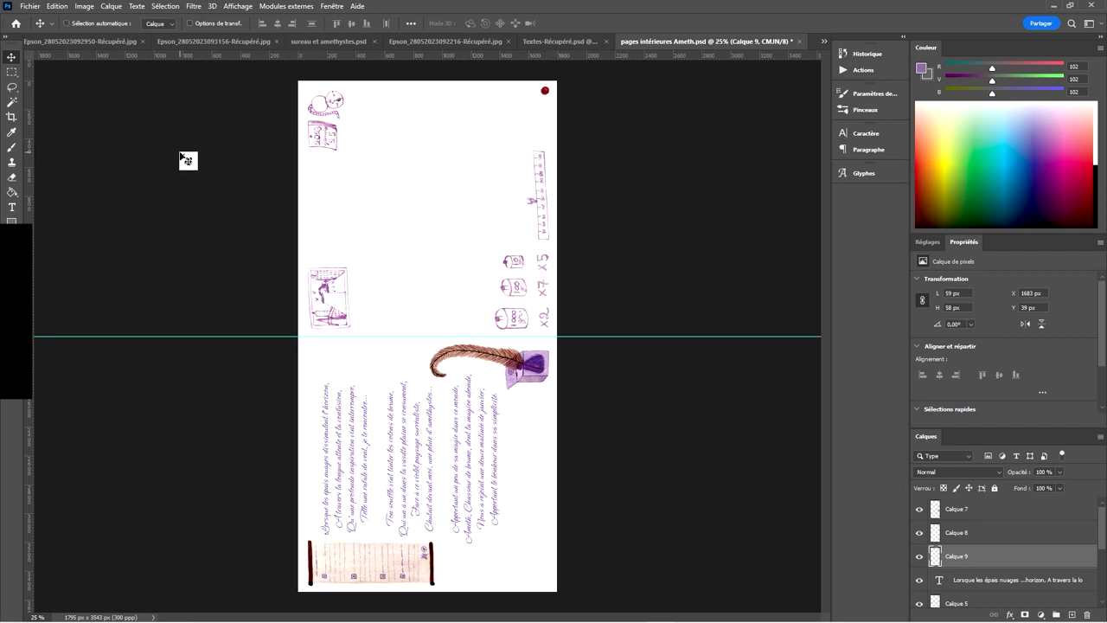
- Add a second berry to the inner pages, scale it to about 85%, and place it just below the inkwell
{"action": "key", "text": "ctrl+v"}
{"action": "key", "text": "ctrl+t"}
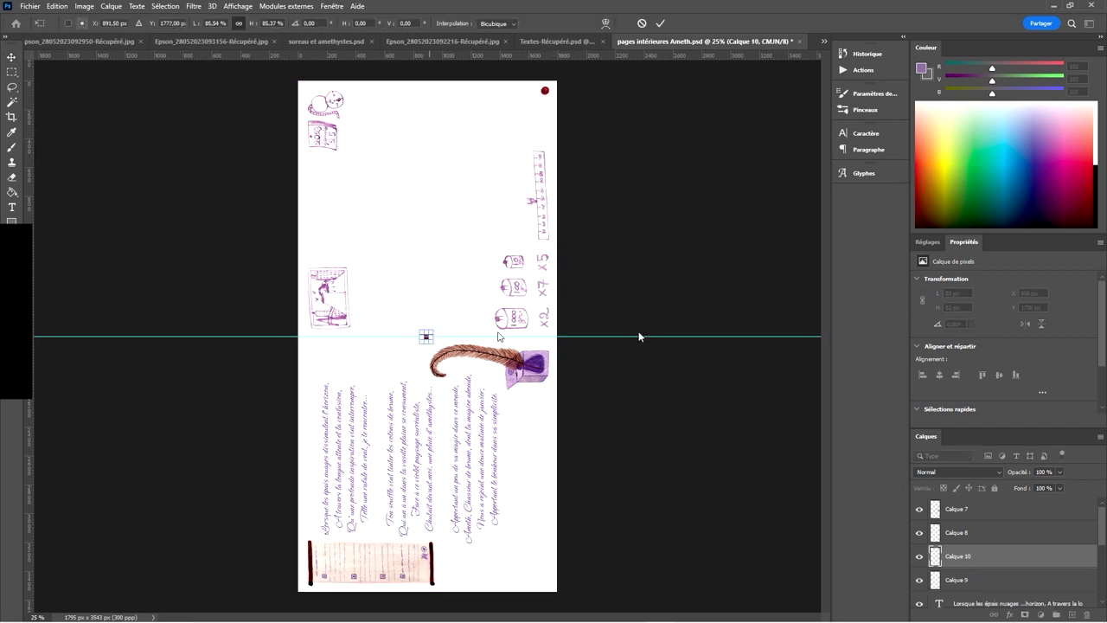
{"action": "key", "text": "Return"}
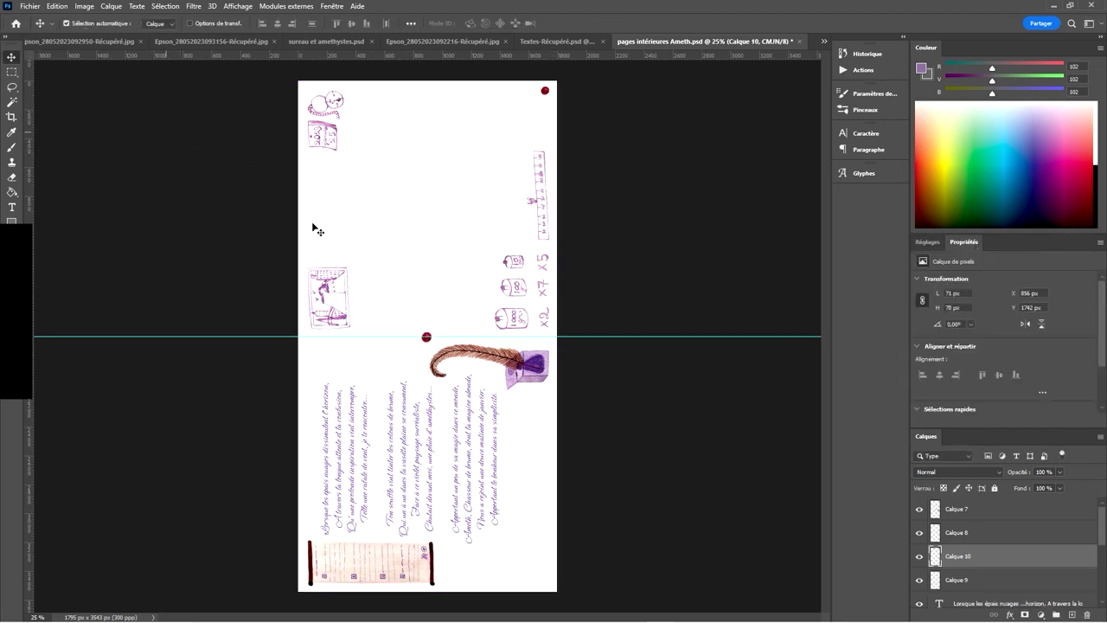
{"action": "left_click_drag", "start_coordinate": [430, 344], "coordinate": [547, 399]}
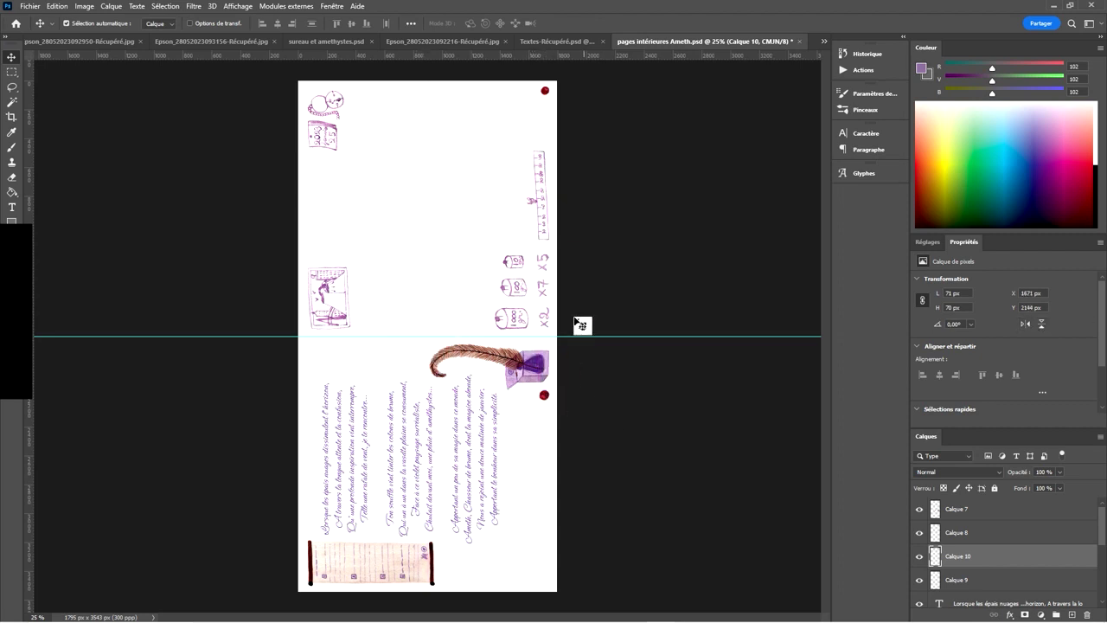
- Paste two berries into the pages extérieures document, one shrunk to about 55 px in the lower-left corner, the other at the right edge below the middle guide
{"action": "left_click", "coordinate": [825, 41]}
{"action": "left_click", "coordinate": [852, 123]}
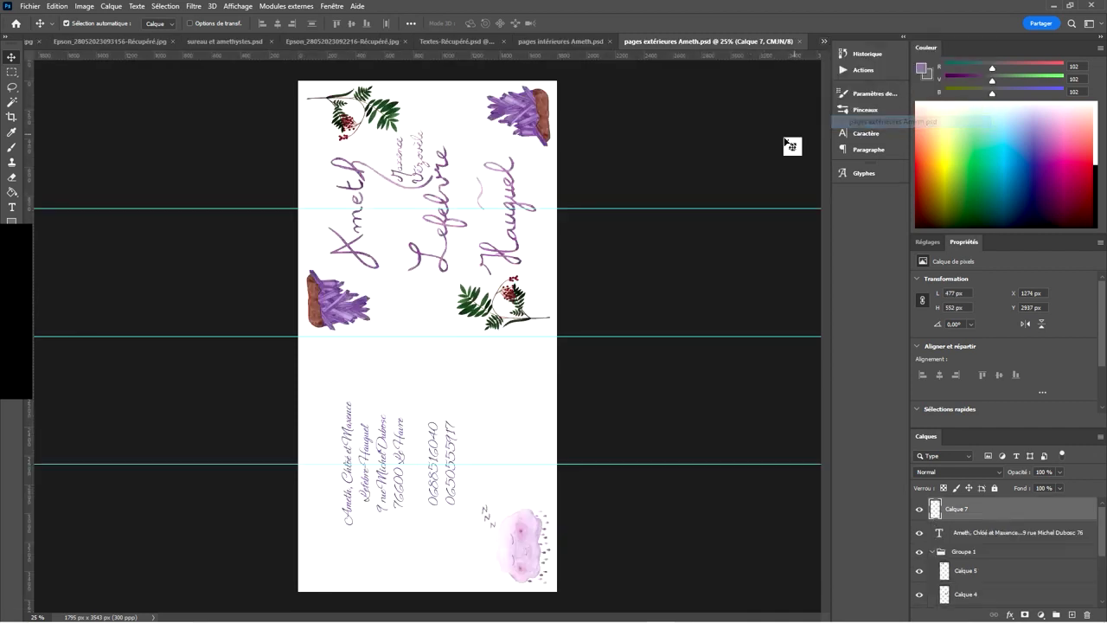
{"action": "key", "text": "ctrl+v"}
{"action": "key", "text": "ctrl+v"}
{"action": "key", "text": "ctrl+t"}
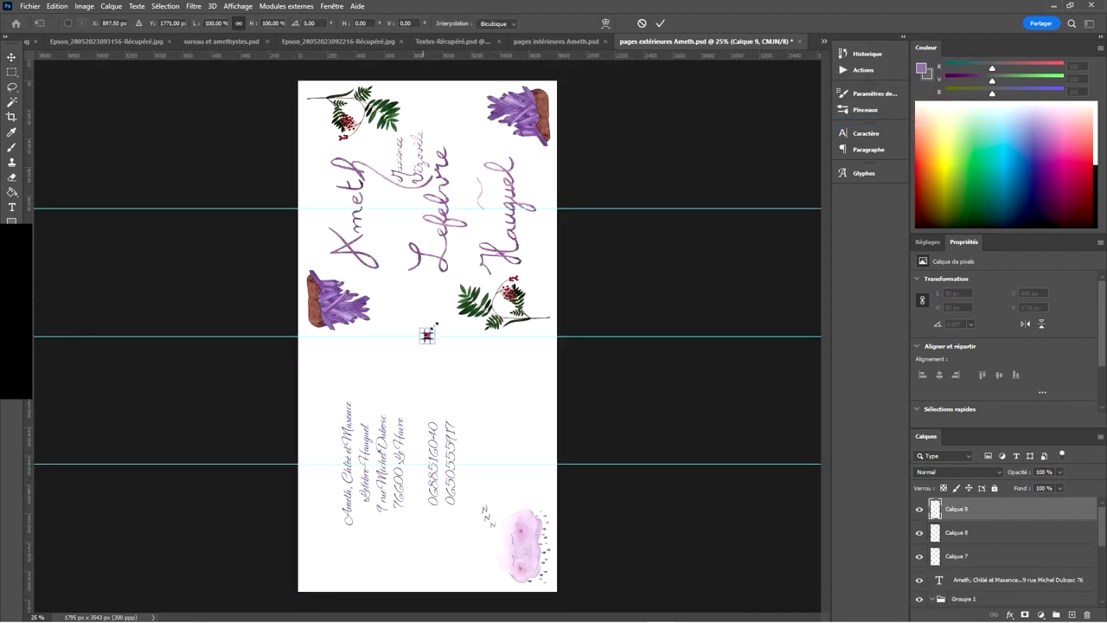
{"action": "left_click_drag", "start_coordinate": [437, 327], "coordinate": [433, 330]}
{"action": "left_click", "coordinate": [11, 58]}
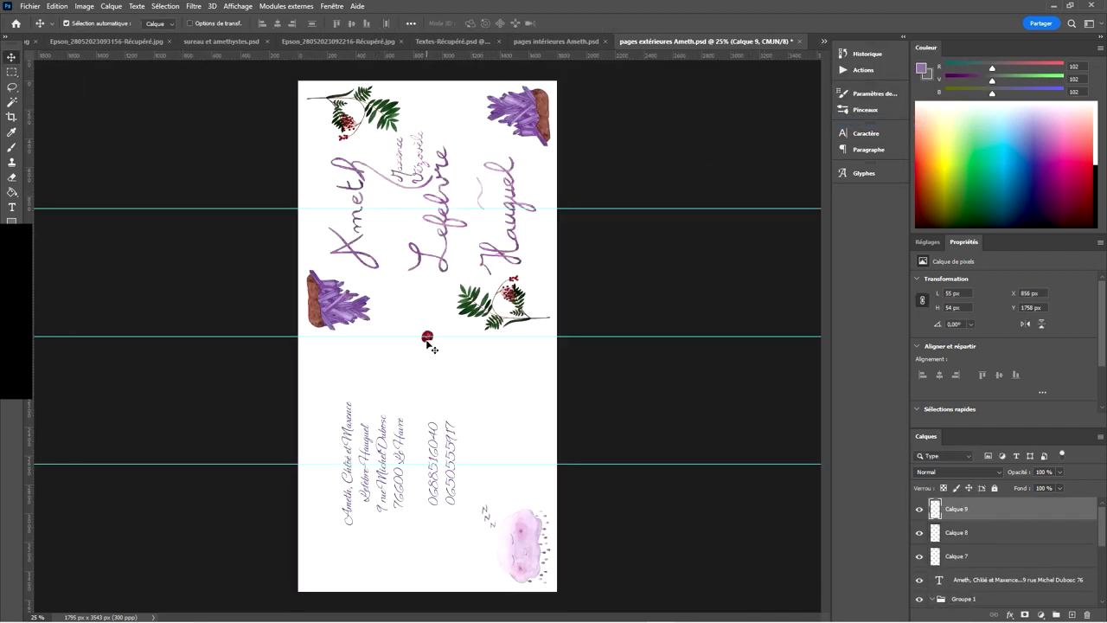
{"action": "left_click_drag", "start_coordinate": [485, 383], "coordinate": [293, 607]}
{"action": "left_click_drag", "start_coordinate": [429, 336], "coordinate": [549, 356]}
{"action": "key", "text": "ctrl+z"}
- Copy the square amethyst from sureau et amethystes.psd into the inner pages and place it, resized, in the lower-right corner
{"action": "left_click", "coordinate": [312, 41]}
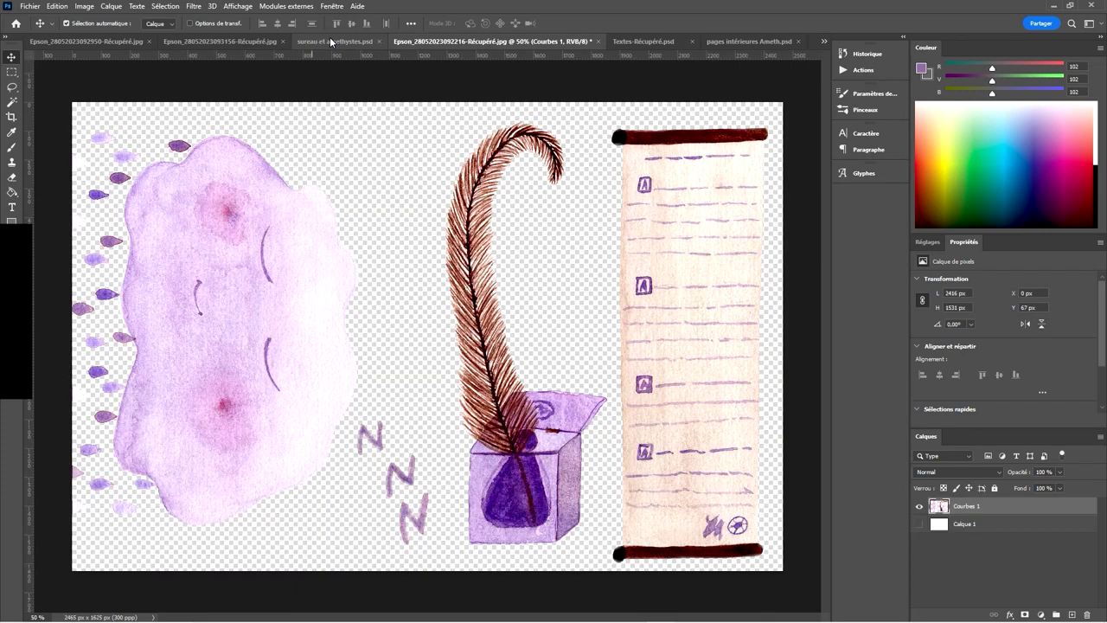
{"action": "left_click", "coordinate": [304, 38]}
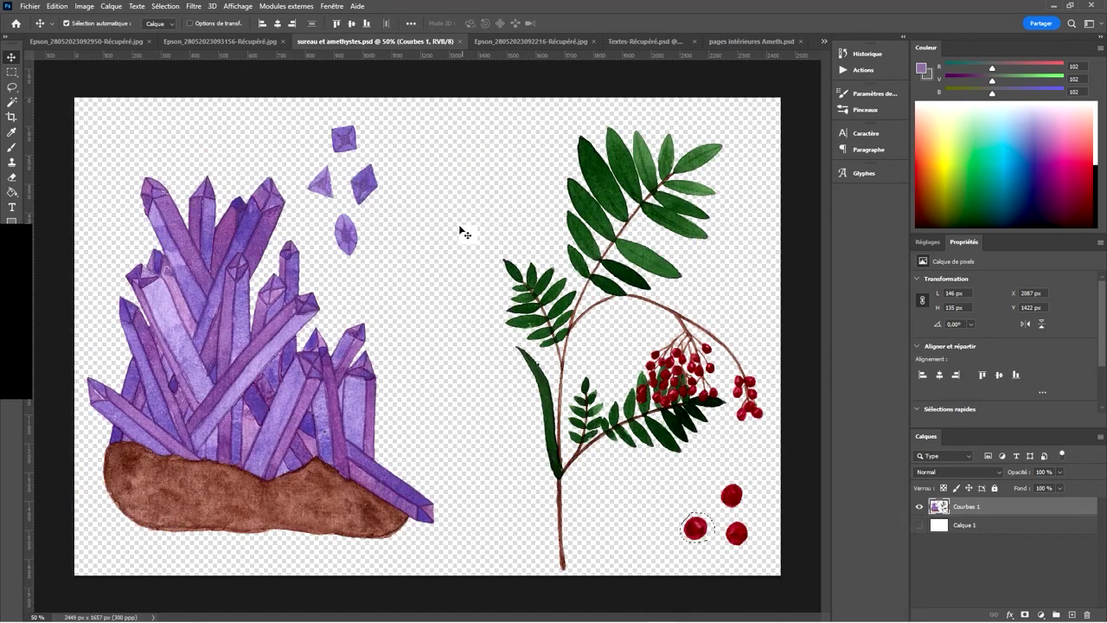
{"action": "left_click", "coordinate": [12, 87]}
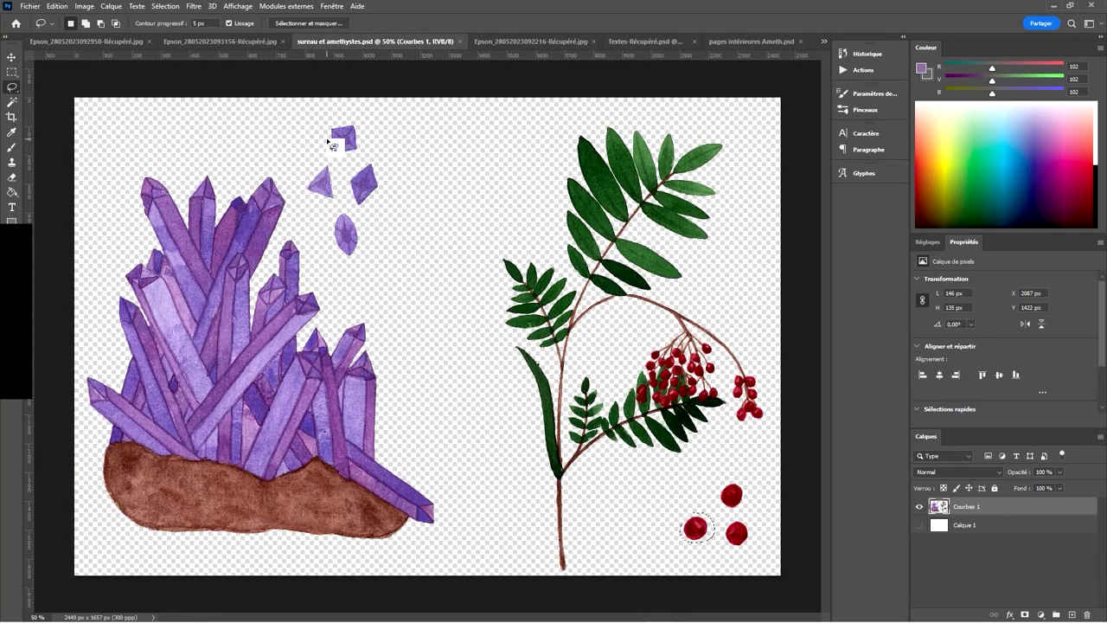
{"action": "mouse_move", "coordinate": [330, 141]}
{"action": "left_mouse_down"}
{"action": "mouse_move", "coordinate": [358, 123]}
{"action": "mouse_move", "coordinate": [357, 171]}
{"action": "mouse_move", "coordinate": [326, 145]}
{"action": "mouse_move", "coordinate": [330, 137]}
{"action": "left_mouse_up"}
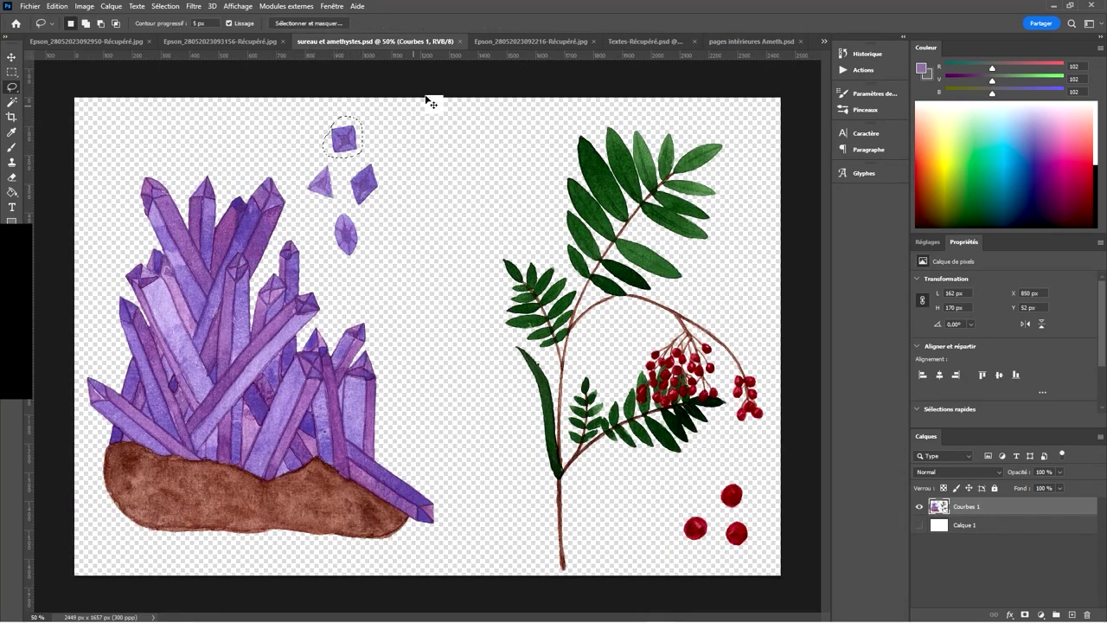
{"action": "left_click", "coordinate": [729, 42]}
{"action": "key", "text": "ctrl+v"}
{"action": "key", "text": "ctrl+t"}
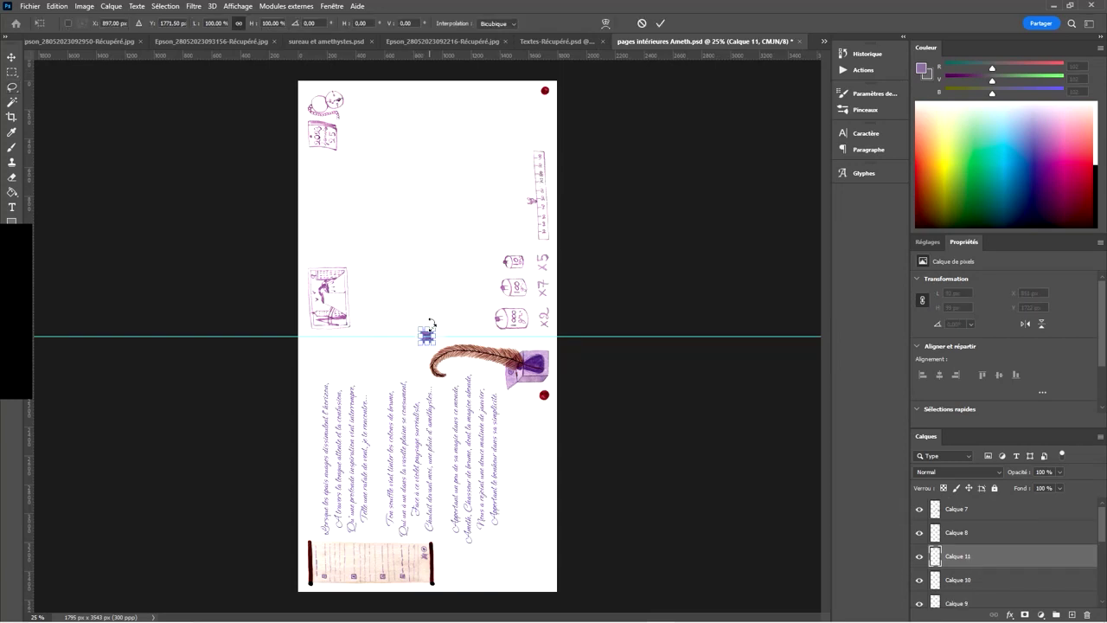
{"action": "left_click_drag", "start_coordinate": [435, 327], "coordinate": [546, 583]}
{"action": "key", "text": "Return"}
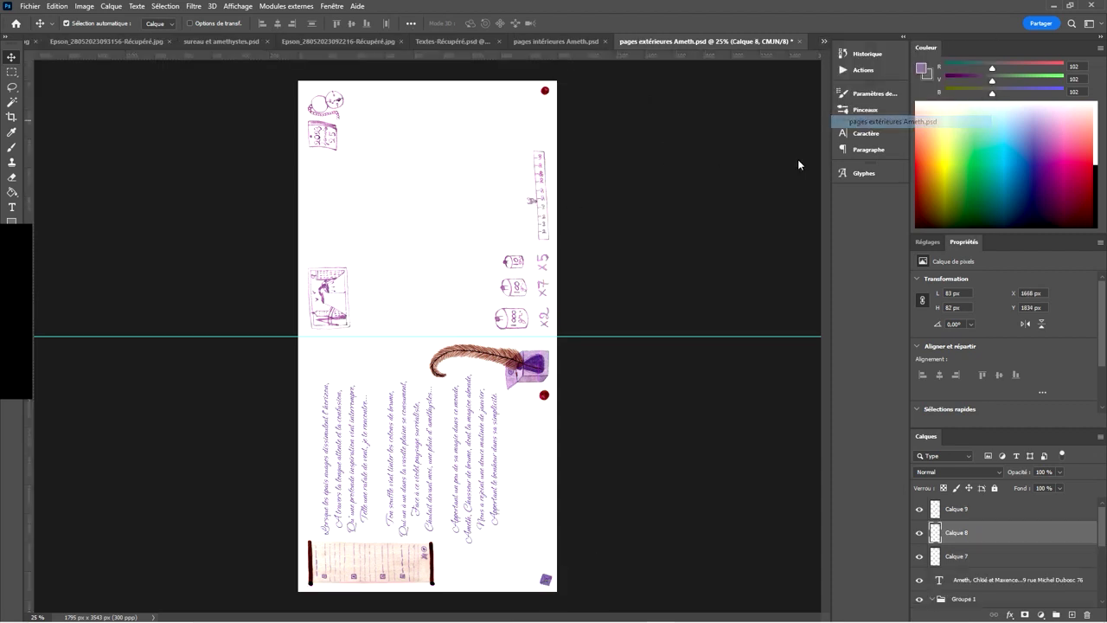
- Add the square amethyst to the outer pages, scaled to about 77% and rotated about -49°, beside the lower-left berry
{"action": "key", "text": "ctrl+Tab"}
{"action": "left_click_drag", "start_coordinate": [428, 351], "coordinate": [847, 356]}
{"action": "key", "text": "ctrl+t"}
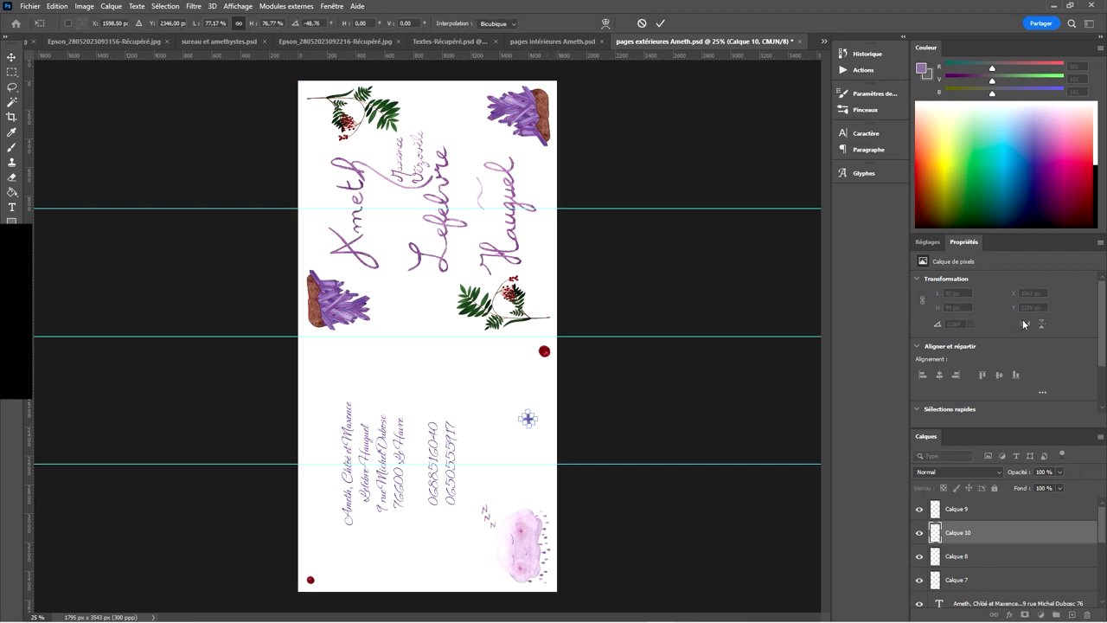
{"action": "key", "text": "Return"}
{"action": "left_click_drag", "start_coordinate": [530, 422], "coordinate": [331, 564]}
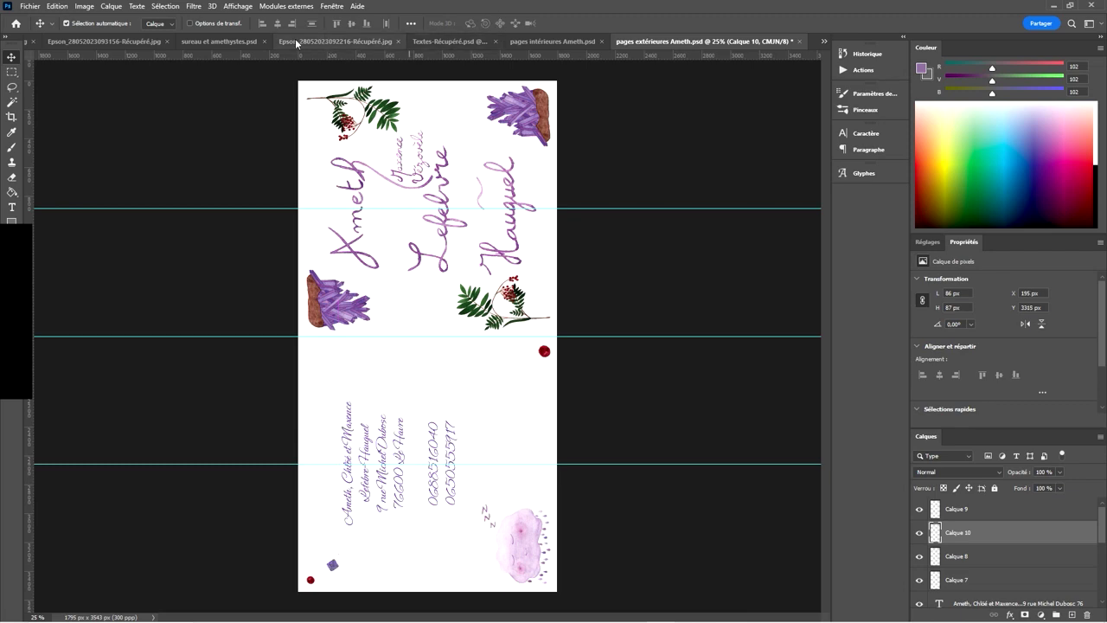
- Copy the diamond-shaped amethyst into the inner pages, scaled to about 83% and rotated about -25°, and place it above the corner square amethyst
{"action": "left_click", "coordinate": [219, 41]}
{"action": "left_click", "coordinate": [12, 87]}
{"action": "mouse_move", "coordinate": [356, 162]}
{"action": "left_mouse_down"}
{"action": "mouse_move", "coordinate": [389, 184]}
{"action": "mouse_move", "coordinate": [378, 207]}
{"action": "mouse_move", "coordinate": [350, 201]}
{"action": "mouse_move", "coordinate": [365, 158]}
{"action": "left_mouse_up"}
{"action": "left_click", "coordinate": [729, 41]}
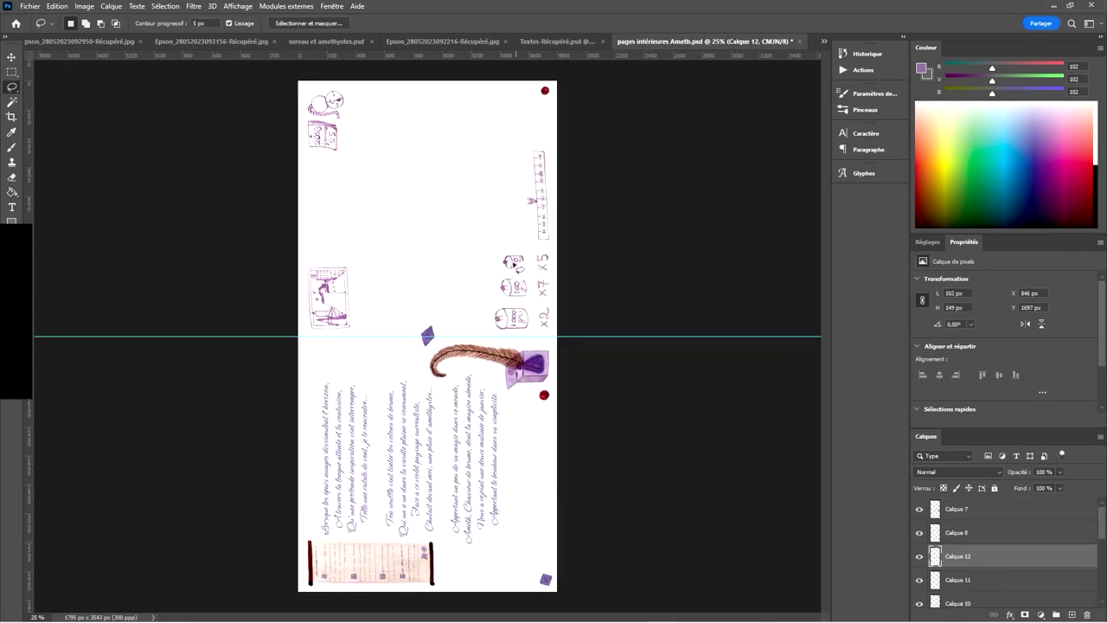
{"action": "key", "text": "ctrl+t"}
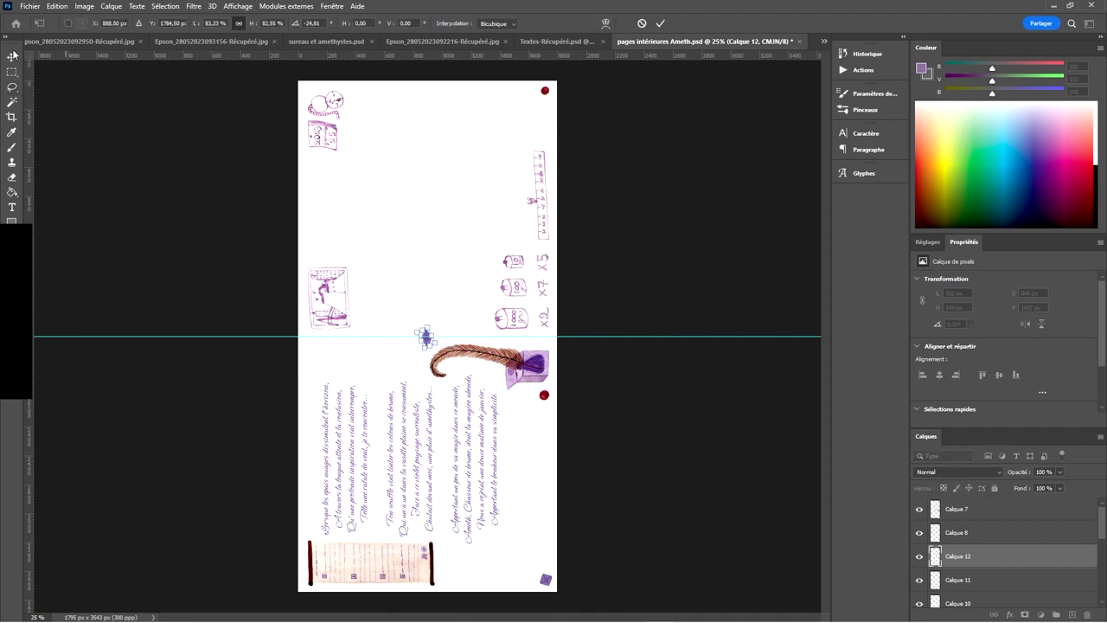
{"action": "left_click", "coordinate": [12, 55]}
{"action": "left_click_drag", "start_coordinate": [425, 337], "coordinate": [543, 555]}
- Add the diamond-shaped amethyst to the outer pages, resize it, and place it above the lower-left berry
{"action": "left_click", "coordinate": [824, 41]}
{"action": "left_click", "coordinate": [865, 116]}
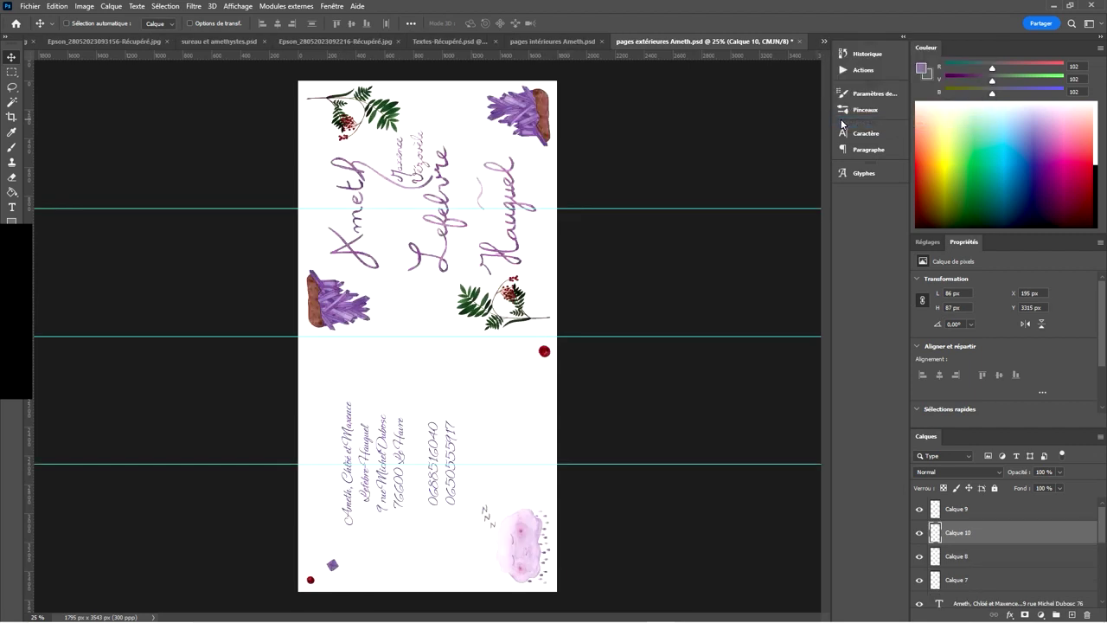
{"action": "key", "text": "ctrl+t"}
{"action": "left_click_drag", "start_coordinate": [419, 323], "coordinate": [332, 560]}
{"action": "key", "text": "Return"}
- Copy the triangular amethyst from sureau et amethystes.psd into the inner pages and place it, resized, beside the other lower-right gems
{"action": "left_click", "coordinate": [218, 41]}
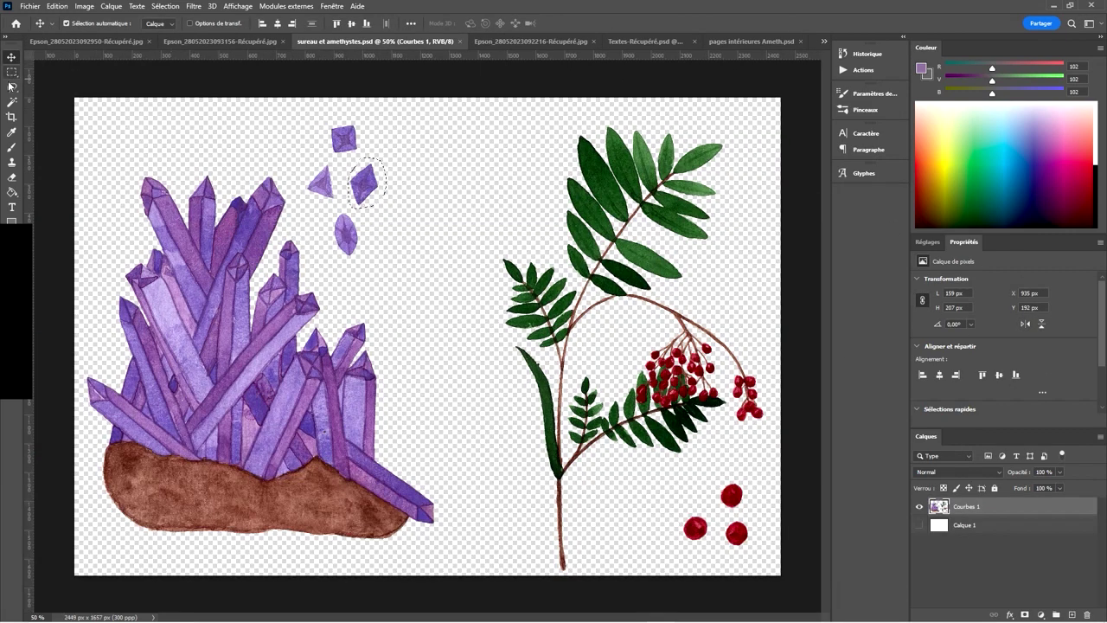
{"action": "key", "text": "l"}
{"action": "mouse_move", "coordinate": [316, 159]}
{"action": "left_mouse_down"}
{"action": "mouse_move", "coordinate": [338, 201]}
{"action": "mouse_move", "coordinate": [314, 205]}
{"action": "mouse_move", "coordinate": [321, 160]}
{"action": "left_mouse_up"}
{"action": "key", "text": "ctrl+c"}
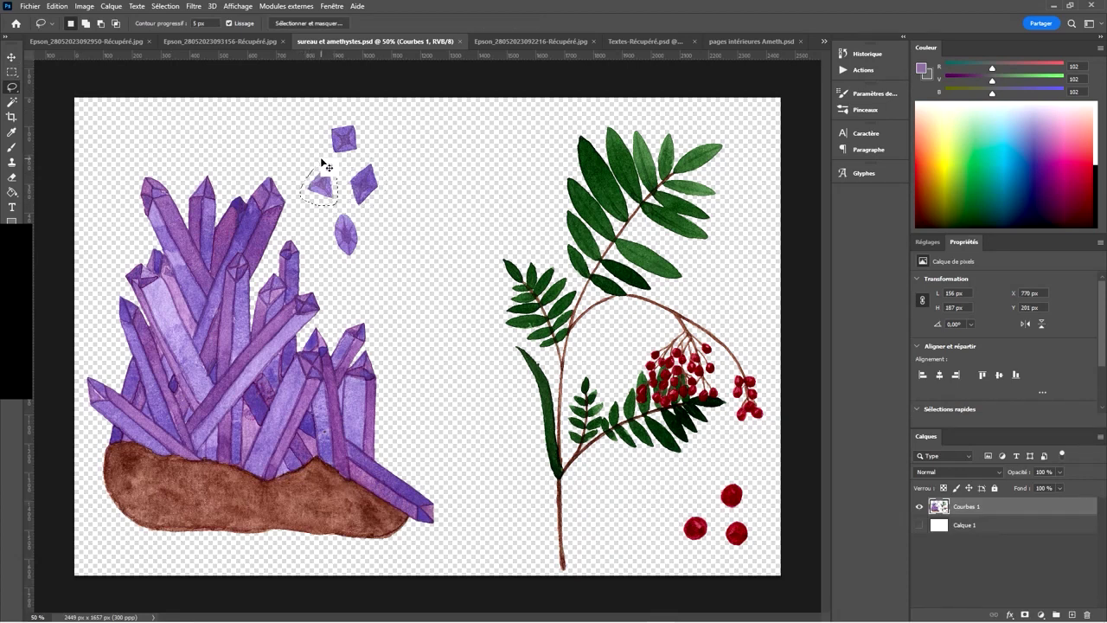
{"action": "left_click", "coordinate": [772, 40]}
{"action": "mouse_move", "coordinate": [687, 167]}
{"action": "left_mouse_down"}
{"action": "mouse_move", "coordinate": [426, 342]}
{"action": "mouse_move", "coordinate": [538, 564]}
{"action": "left_mouse_up"}
{"action": "key", "text": "v"}
- Add the triangular amethyst to the outer pages, shrink it to about 58 × 65 px, and place it between the lower-left gems
{"action": "left_click", "coordinate": [822, 42]}
{"action": "left_click", "coordinate": [900, 122]}
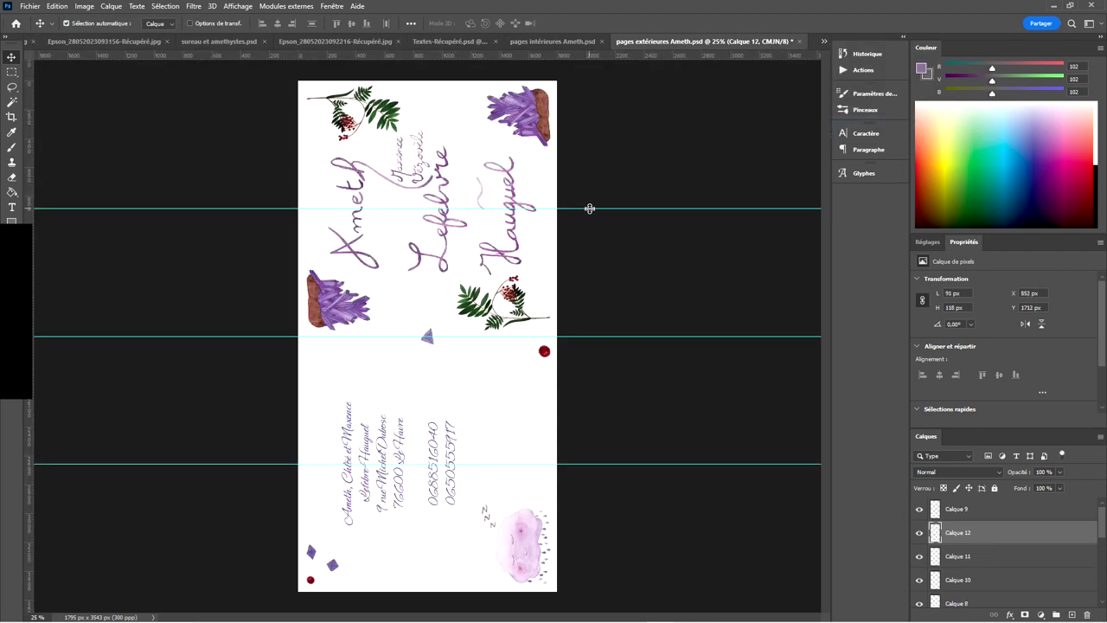
{"action": "key", "text": "ctrl+t"}
{"action": "left_click_drag", "start_coordinate": [422, 329], "coordinate": [427, 335]}
{"action": "left_click_drag", "start_coordinate": [420, 325], "coordinate": [316, 568]}
{"action": "left_click", "coordinate": [11, 58]}
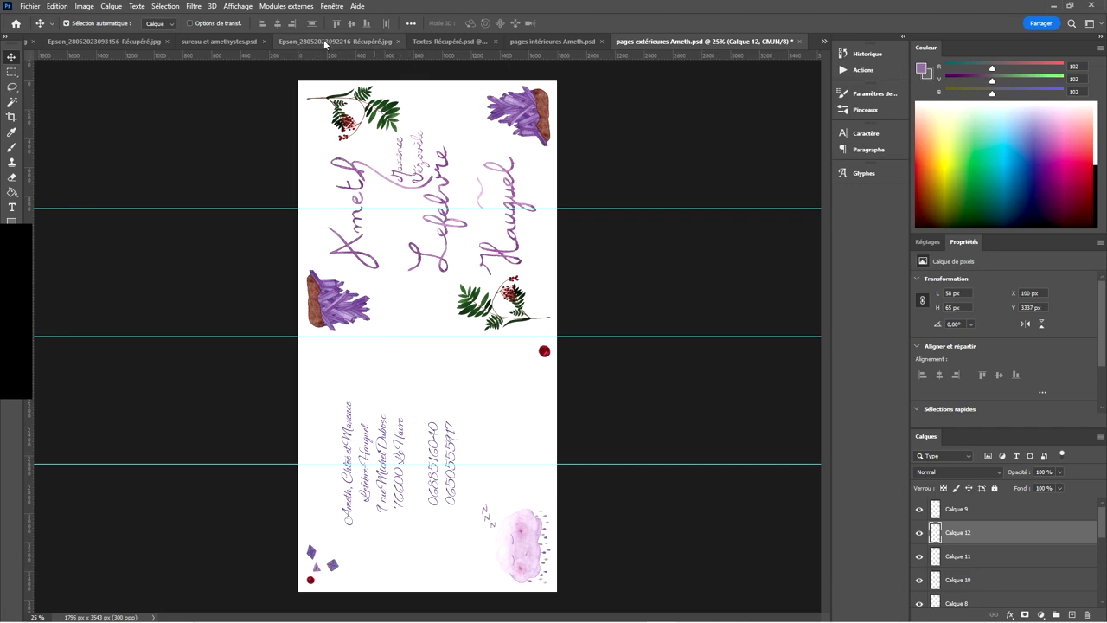
- Copy the oval amethyst from sureau et amethystes.psd into the inner pages and place it, transformed, beside the lower-right gem cluster
{"action": "left_click", "coordinate": [220, 41]}
{"action": "left_click", "coordinate": [11, 87]}
{"action": "mouse_move", "coordinate": [333, 226]}
{"action": "left_mouse_down"}
{"action": "mouse_move", "coordinate": [364, 223]}
{"action": "mouse_move", "coordinate": [353, 258]}
{"action": "mouse_move", "coordinate": [350, 209]}
{"action": "left_mouse_up"}
{"action": "key", "text": "ctrl+c"}
{"action": "left_click", "coordinate": [737, 40]}
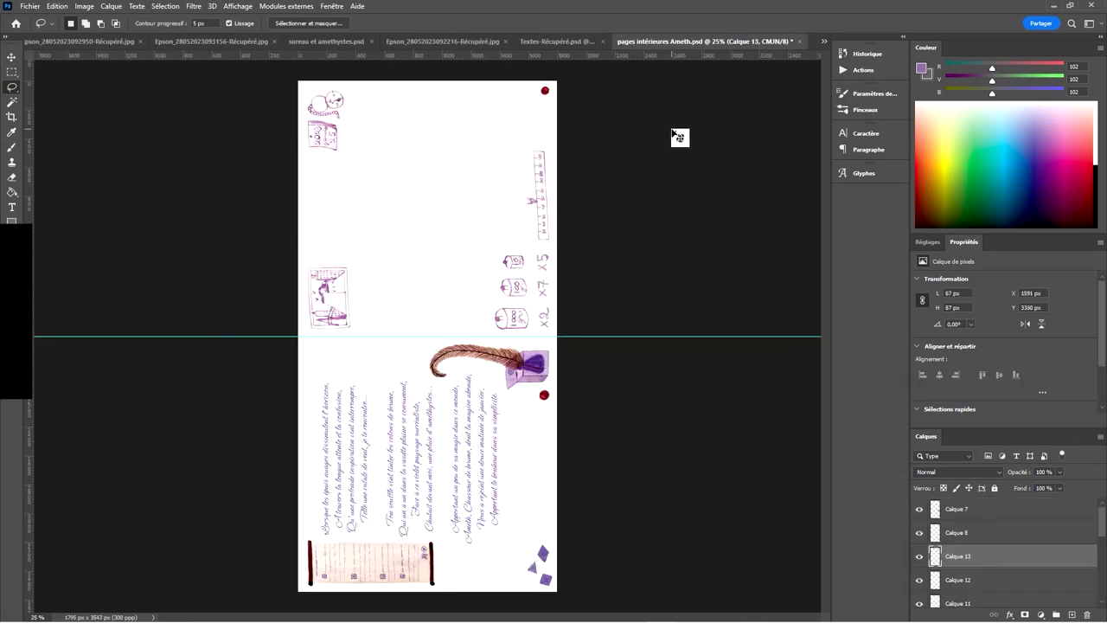
{"action": "key", "text": "ctrl+v"}
{"action": "key", "text": "ctrl+t"}
{"action": "left_click_drag", "start_coordinate": [435, 326], "coordinate": [520, 585]}
{"action": "key", "text": "Return"}
- Add the oval amethyst to the outer pages' lower-left gem cluster and rotate it about -20°
{"action": "left_click", "coordinate": [824, 41]}
{"action": "left_click", "coordinate": [854, 126]}
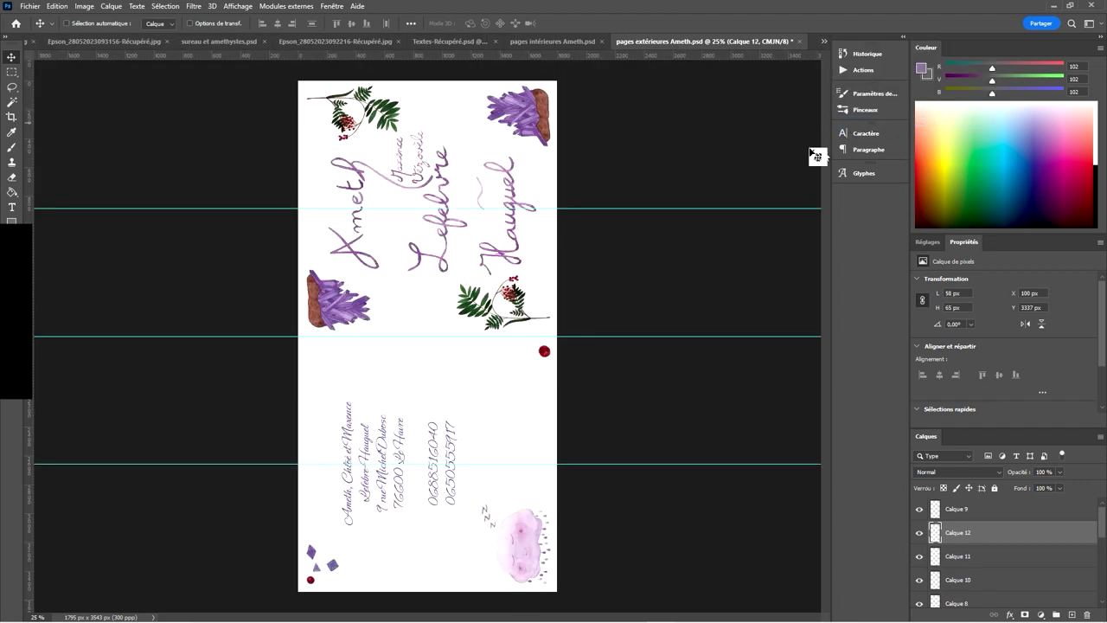
{"action": "key", "text": "ctrl+v"}
{"action": "key", "text": "ctrl+t"}
{"action": "left_click_drag", "start_coordinate": [416, 323], "coordinate": [339, 564]}
{"action": "key", "text": "Return"}
{"action": "key", "text": "ctrl+t"}
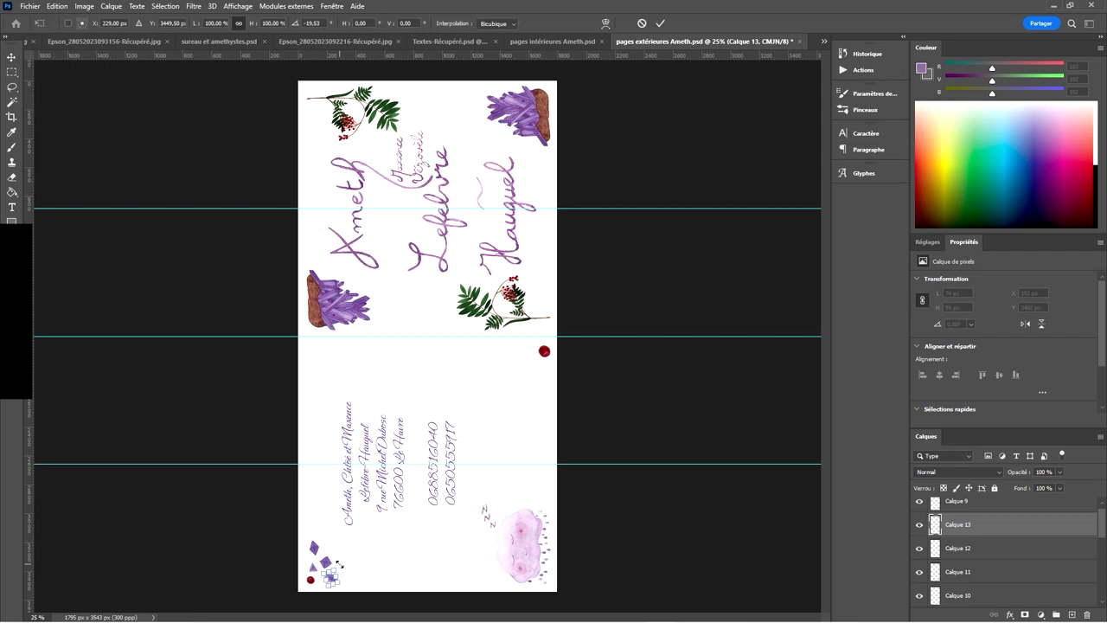
{"action": "key", "text": "Return"}
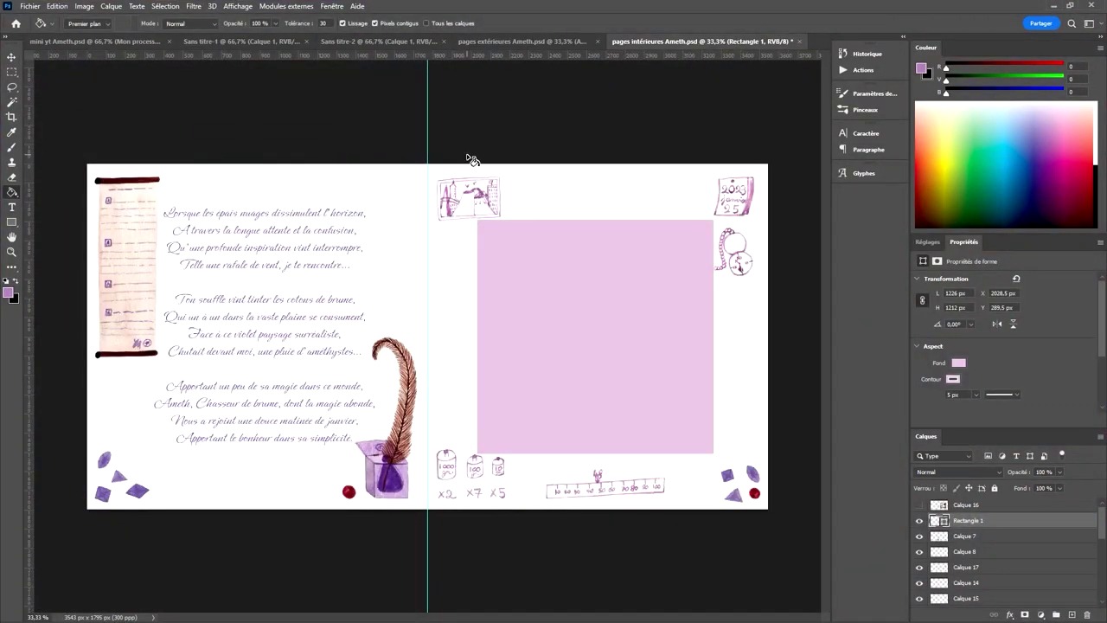
- Review the rotated layouts of the outer and inner pages
{"action": "left_click", "coordinate": [474, 41]}
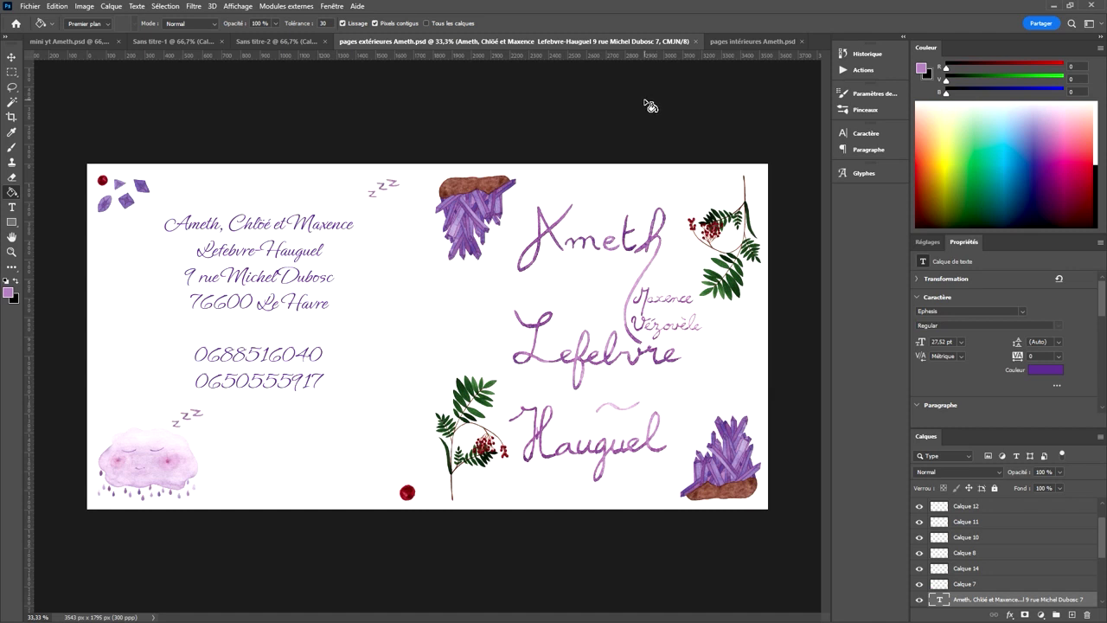
{"action": "left_click", "coordinate": [11, 58]}
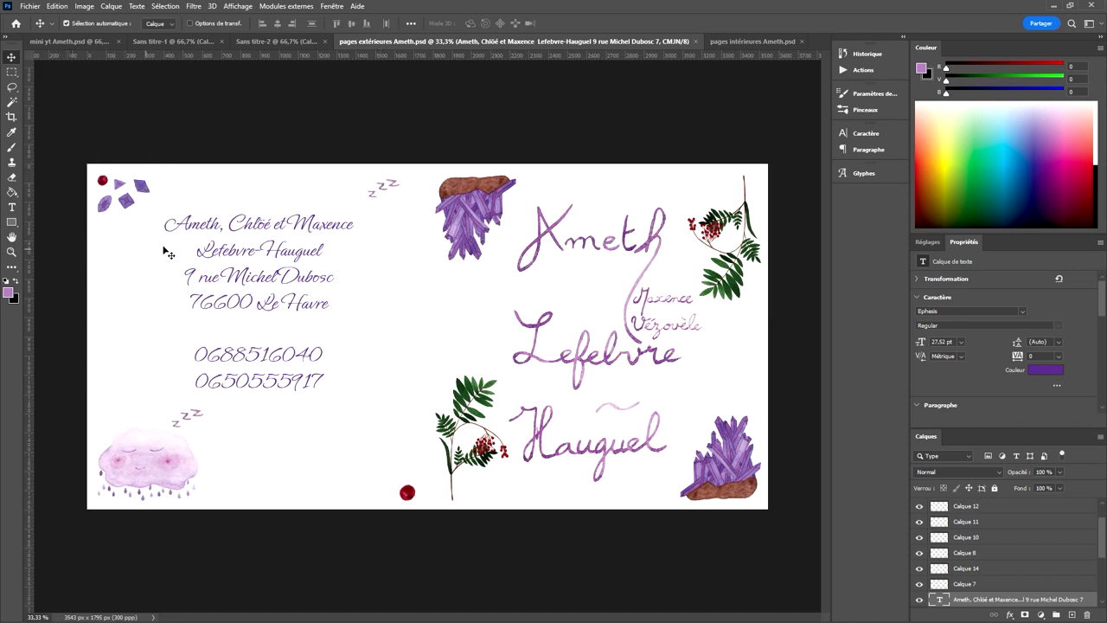
{"action": "left_click", "coordinate": [730, 43]}
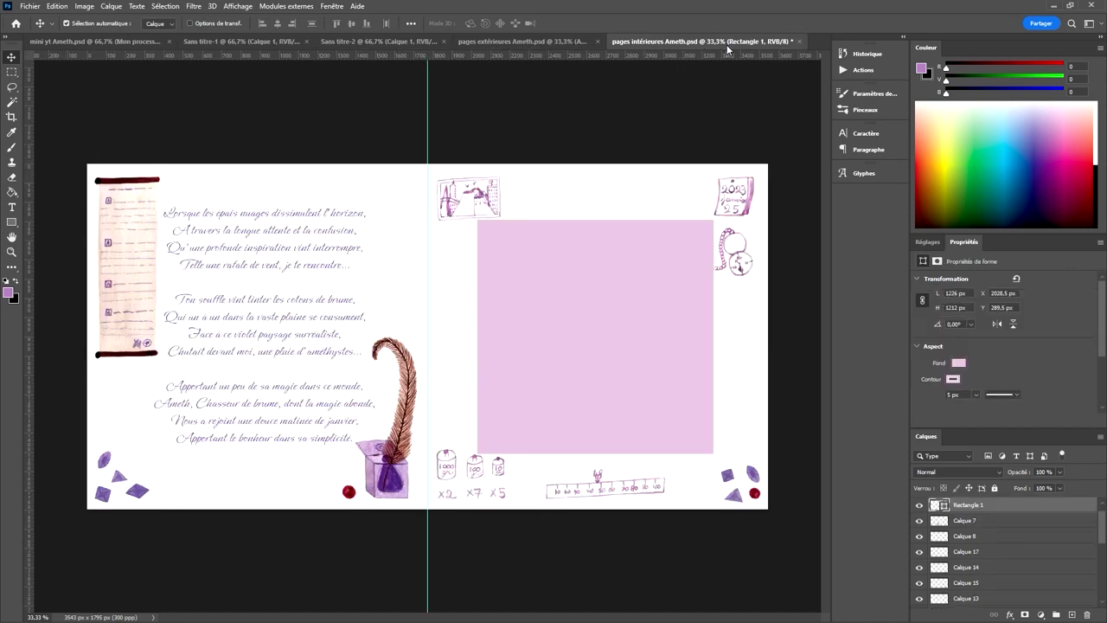